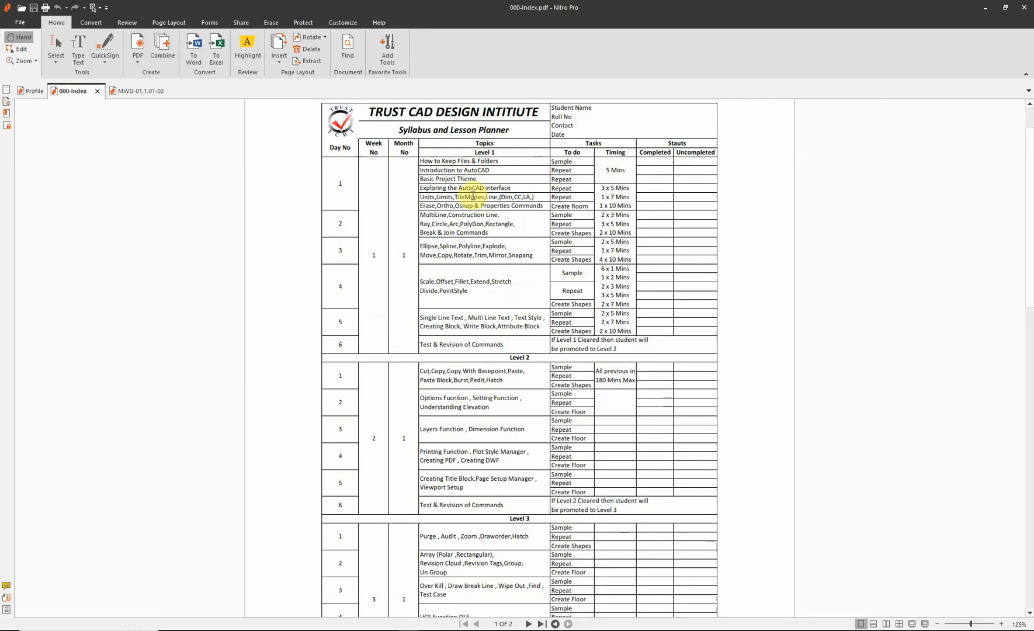
# - Examine the angle diagram, the line length note and the title block on the MWD-01.1.01-02 exercise sheet
pyautogui.click(124, 93)
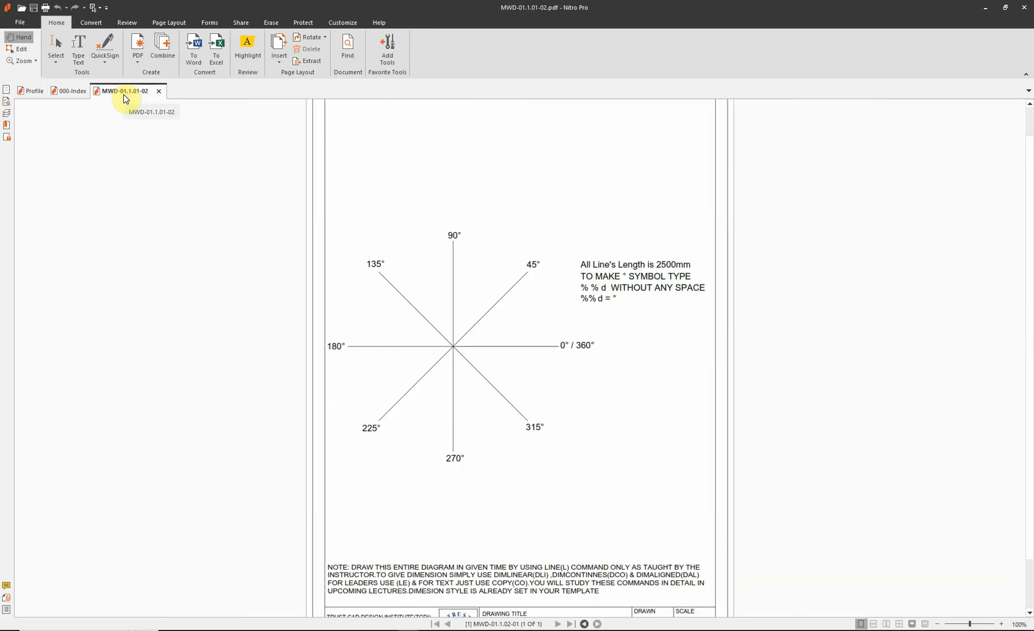
pyautogui.scroll(-1, 436, 333)
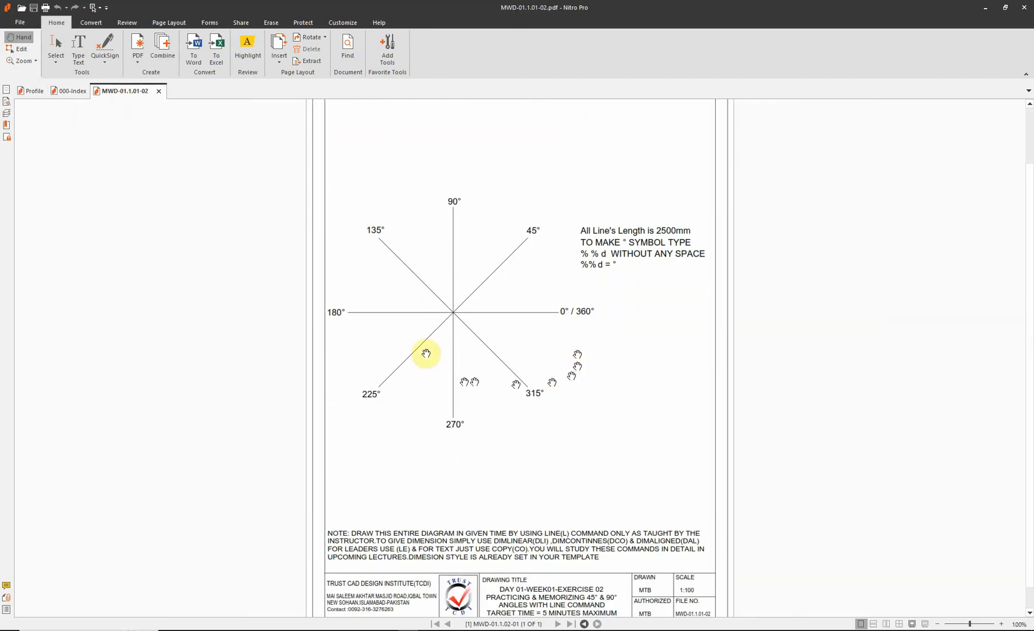
pyautogui.scroll(-1, 507, 432)
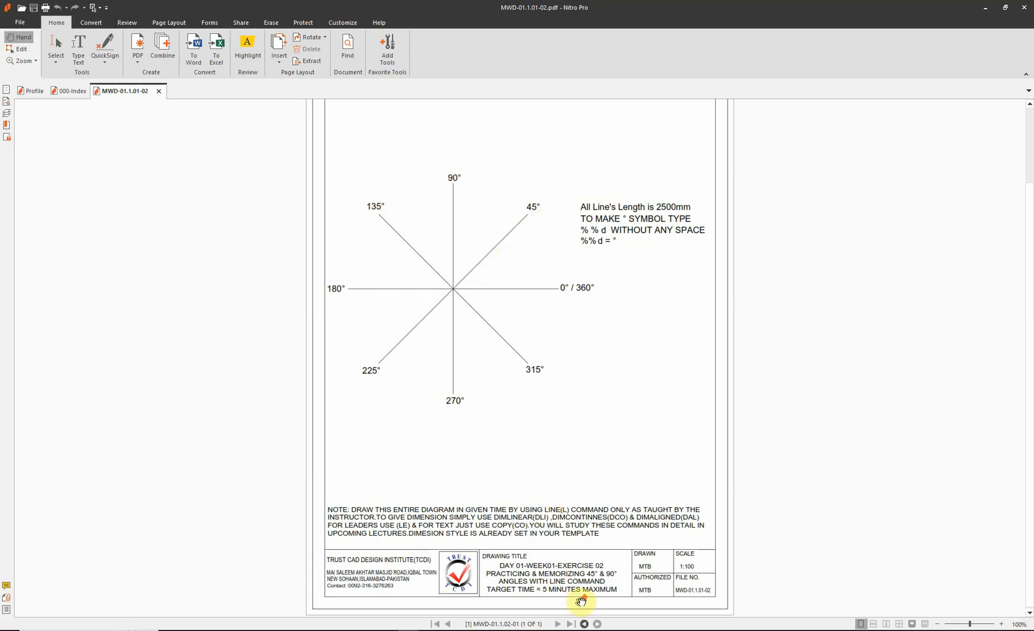
pyautogui.keyDown('ctrl'); pyautogui.scroll(2, 582, 601); pyautogui.keyUp('ctrl')
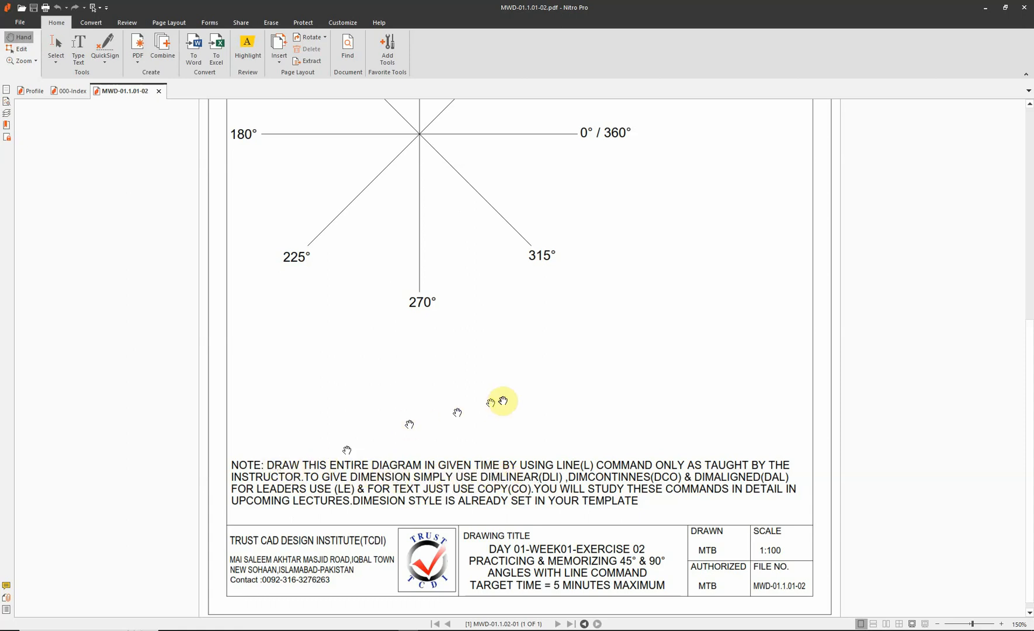
pyautogui.scroll(3, 514, 399)
pyautogui.moveTo(547, 376); pyautogui.dragTo(538, 443)
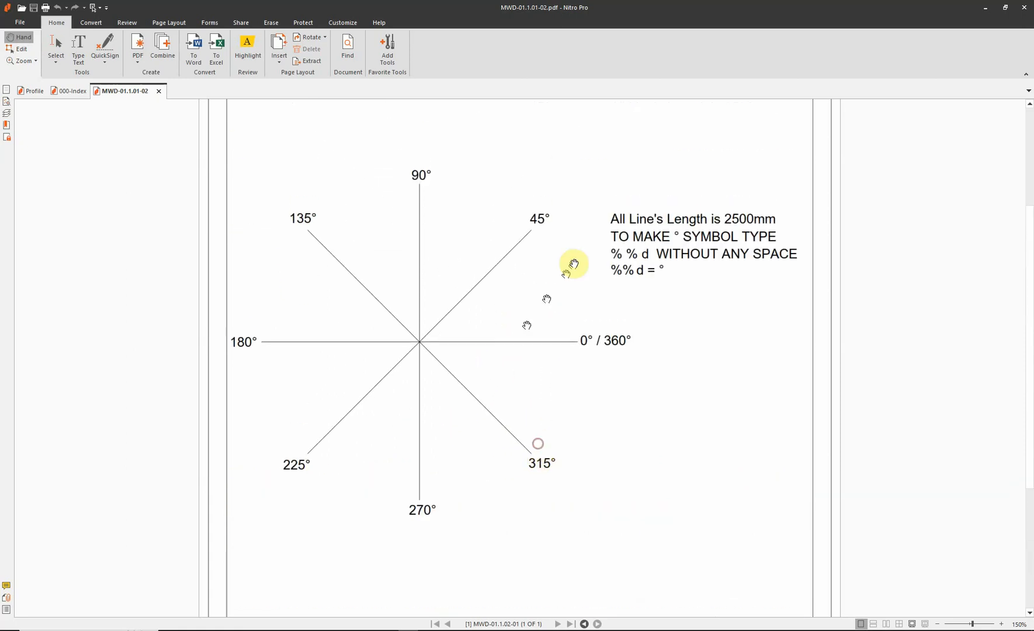
pyautogui.moveTo(565, 265); pyautogui.dragTo(563, 311)
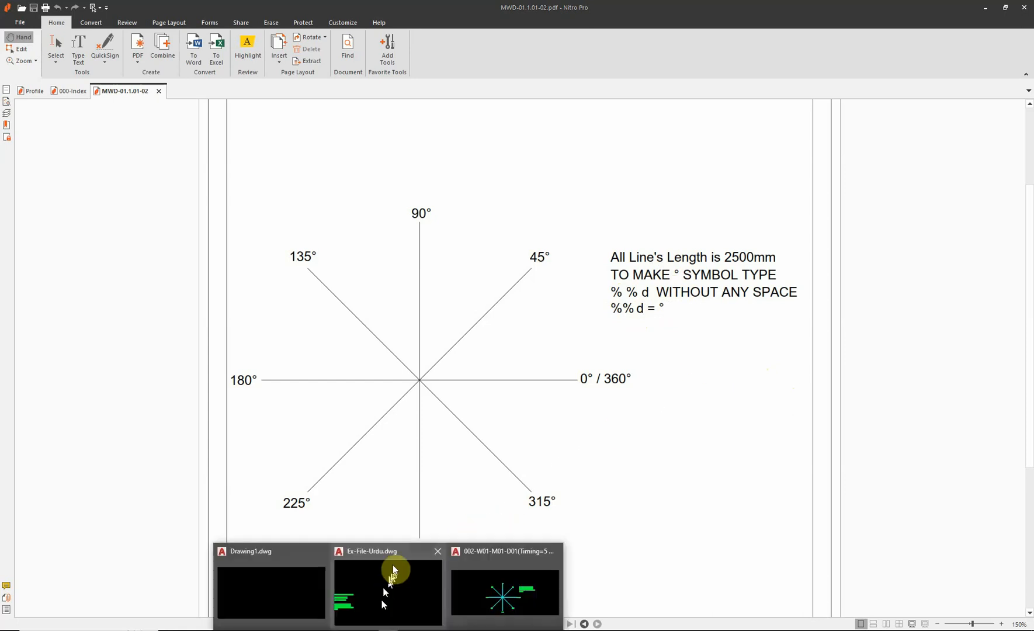
# - Switch to AutoCAD and close the 002-W01-M01-D01 exercise drawing without saving its changes
pyautogui.click(495, 588)
pyautogui.scroll(-8, 329, 312)
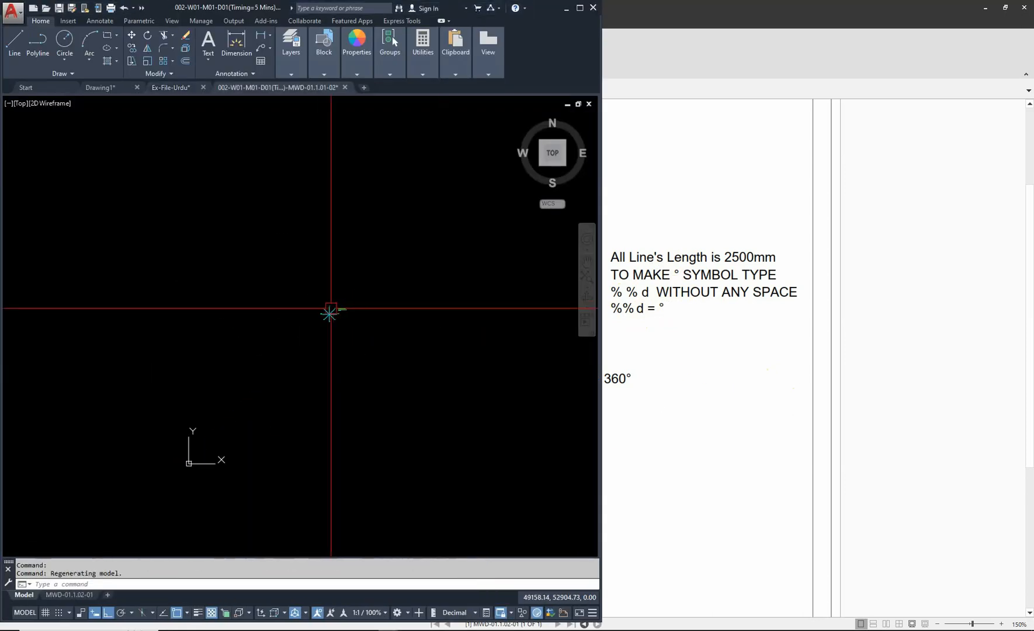
pyautogui.click(344, 87)
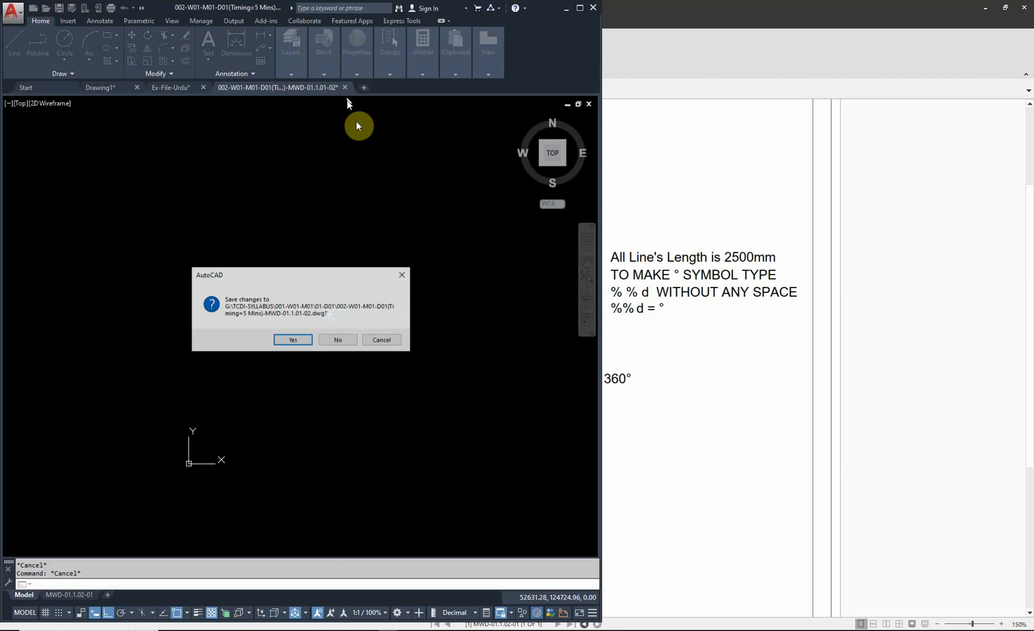
pyautogui.click(345, 338)
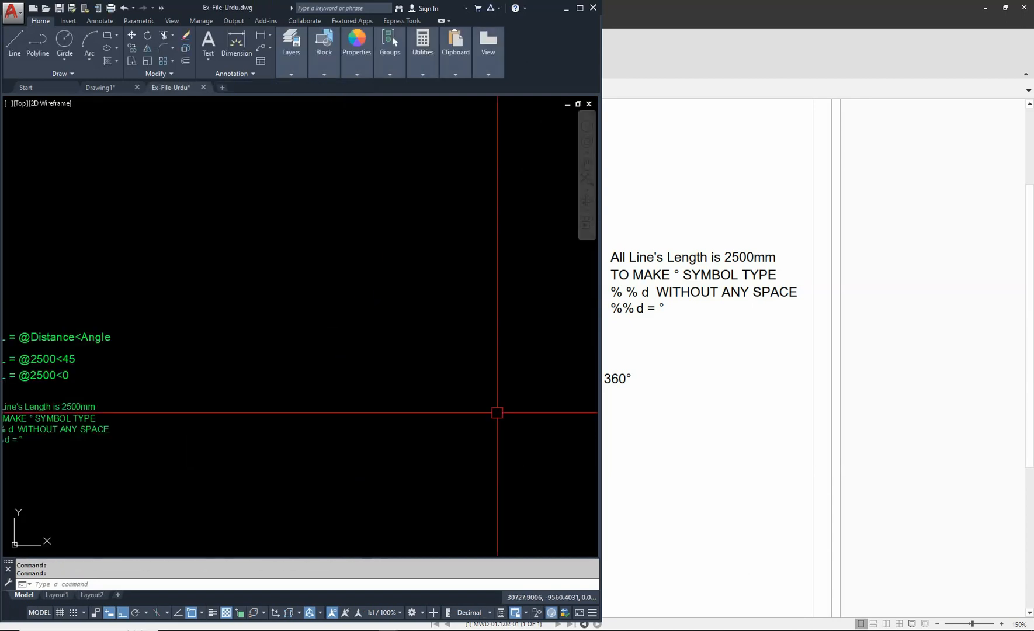
# - Open the 001-W01-M01-D01 PDF from the 01-D01 folder and examine its room plan and title block
pyautogui.click(268, 608)
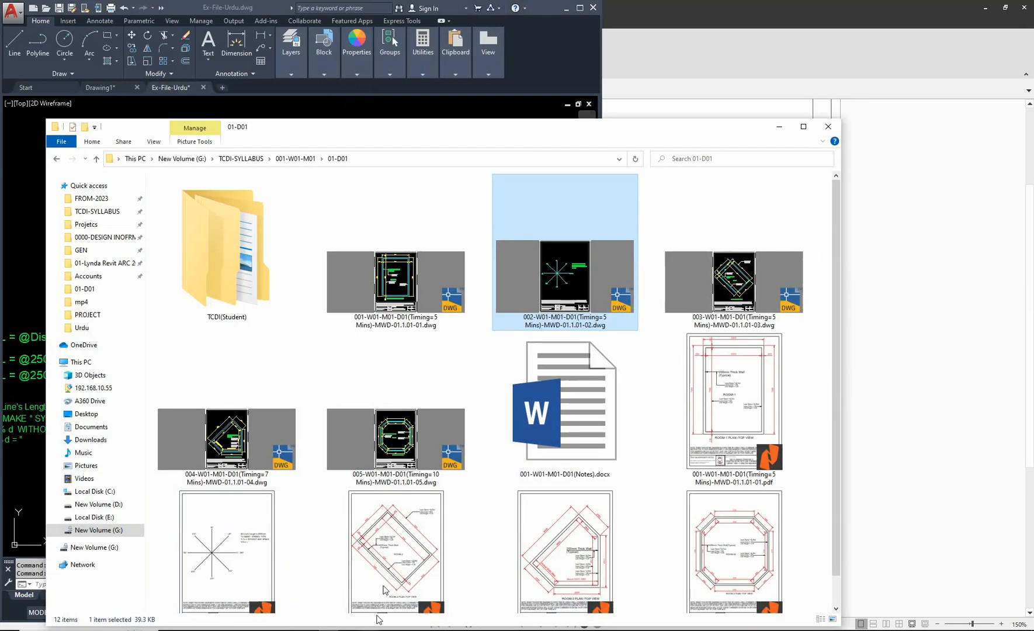
pyautogui.click(727, 418)
pyautogui.doubleClick(727, 418)
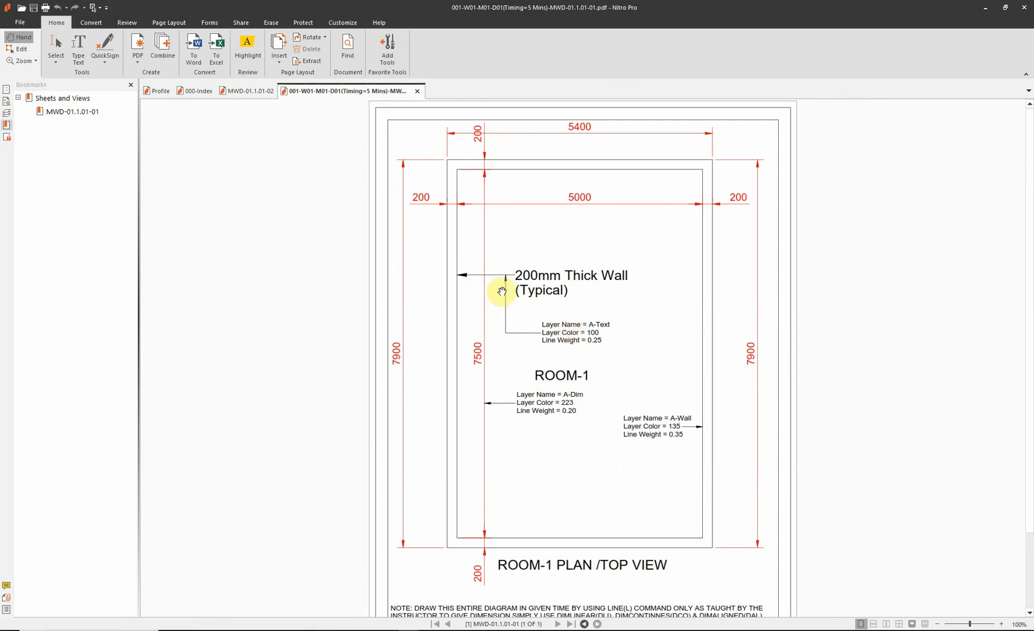
pyautogui.scroll(-3, 637, 374)
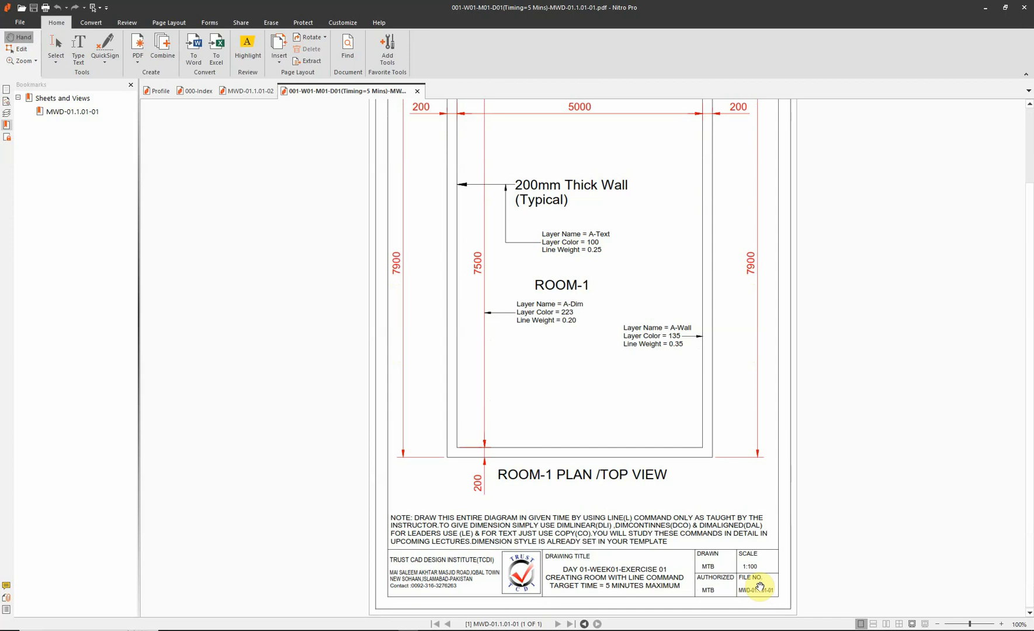
pyautogui.click(244, 92)
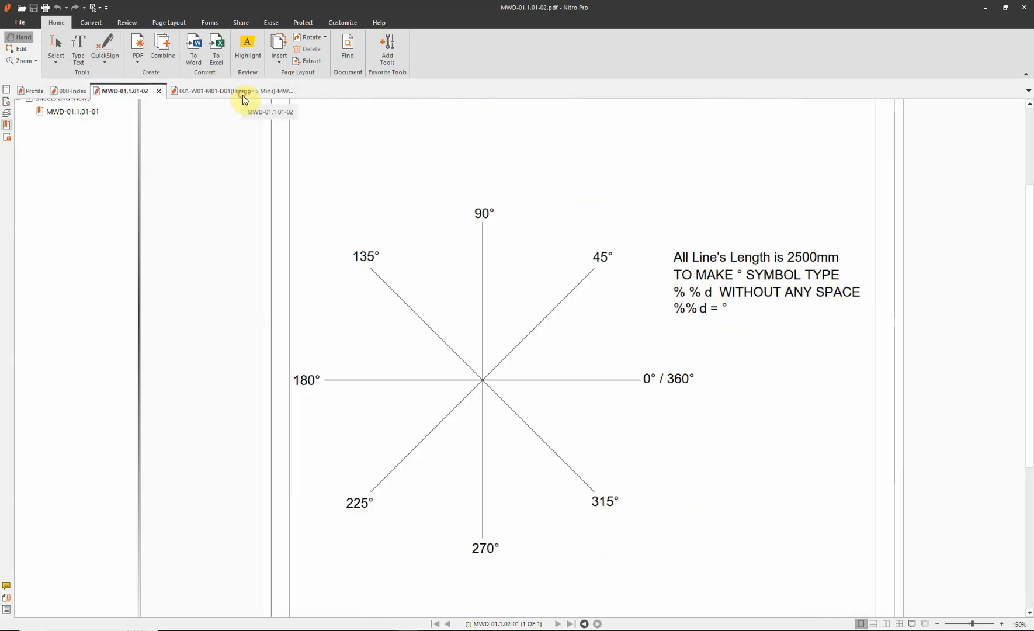
# - Switch to AutoCAD and examine the finished room plan and the line notes in the Ex-File-Urdu drawing
pyautogui.click(986, 10)
pyautogui.click(531, 62)
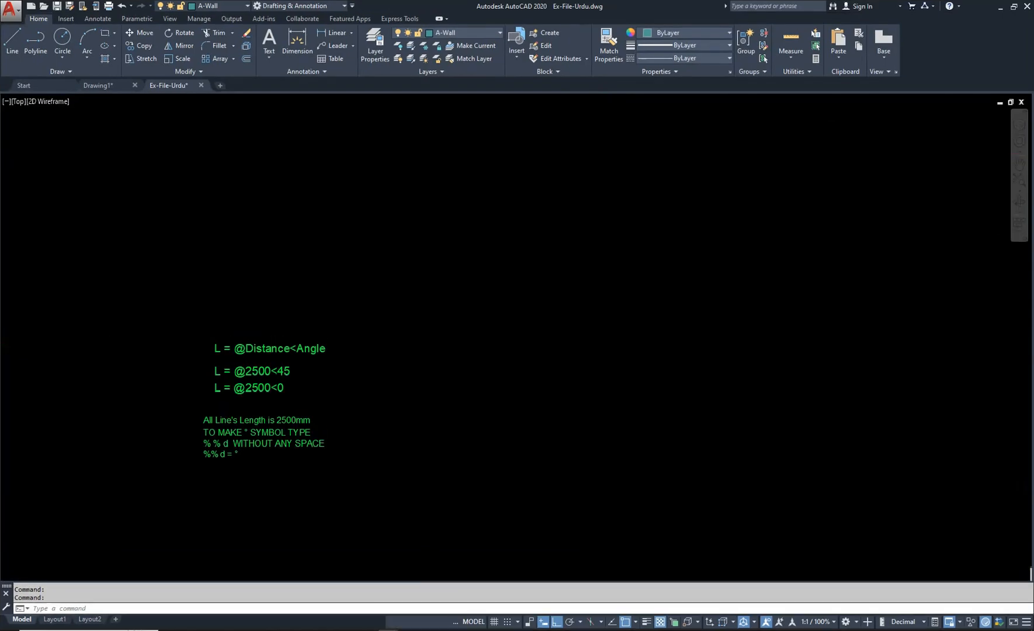
pyautogui.scroll(-4, 365, 312)
pyautogui.moveTo(385, 259); pyautogui.dragTo(415, 369, button='middle')
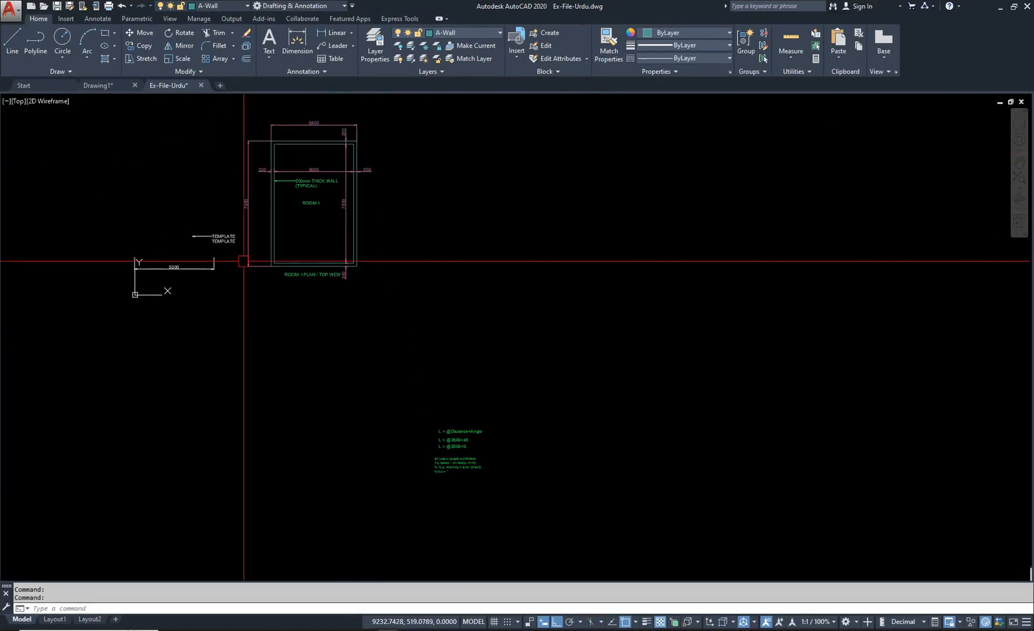
pyautogui.scroll(2, 214, 168)
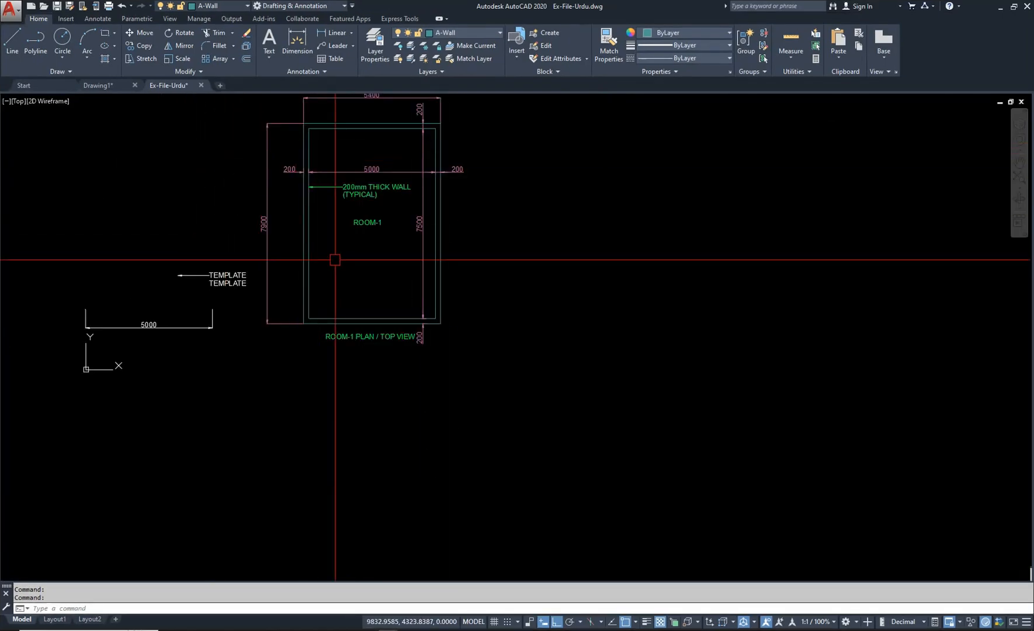
pyautogui.scroll(-3, 315, 263)
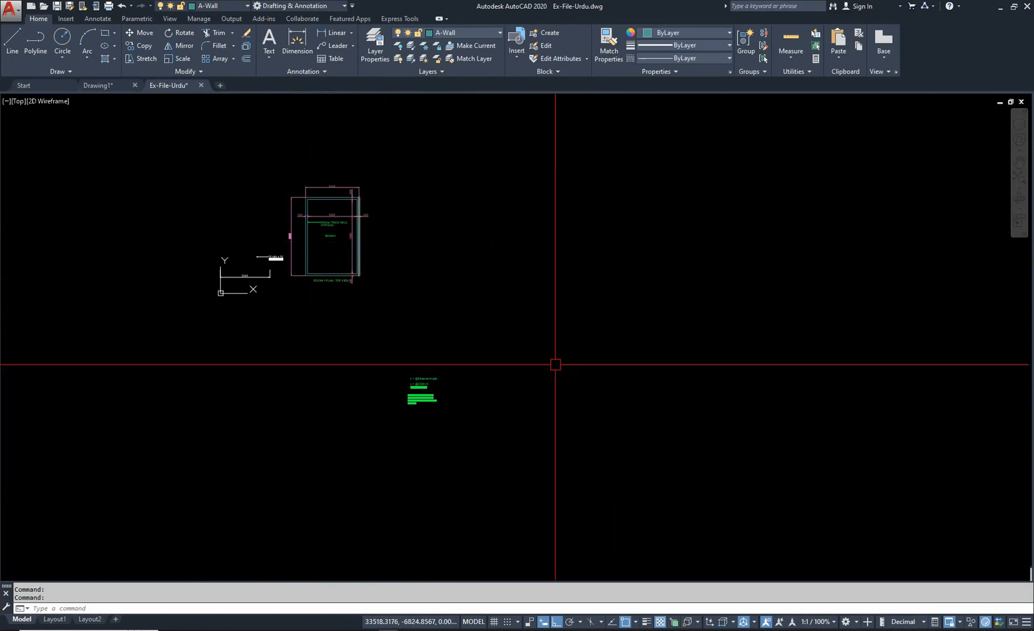
pyautogui.scroll(4, 545, 410)
pyautogui.moveTo(316, 348); pyautogui.dragTo(321, 443, button='middle')
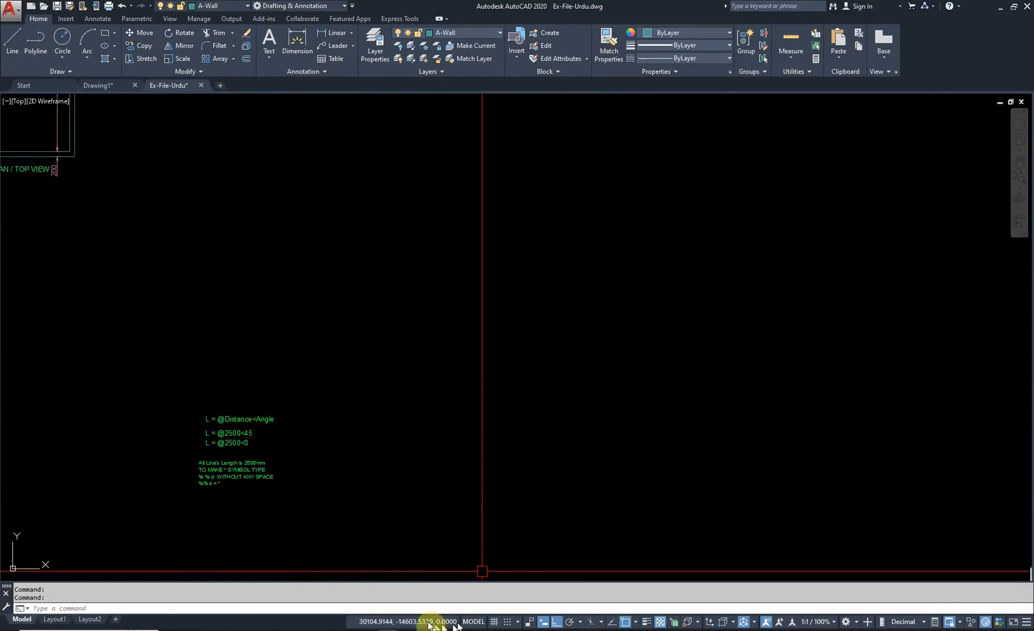
# - Arrange the AutoCAD drawing and the Nitro Pro angle diagram side by side, with the diagram centred in its window
pyautogui.click(409, 629)
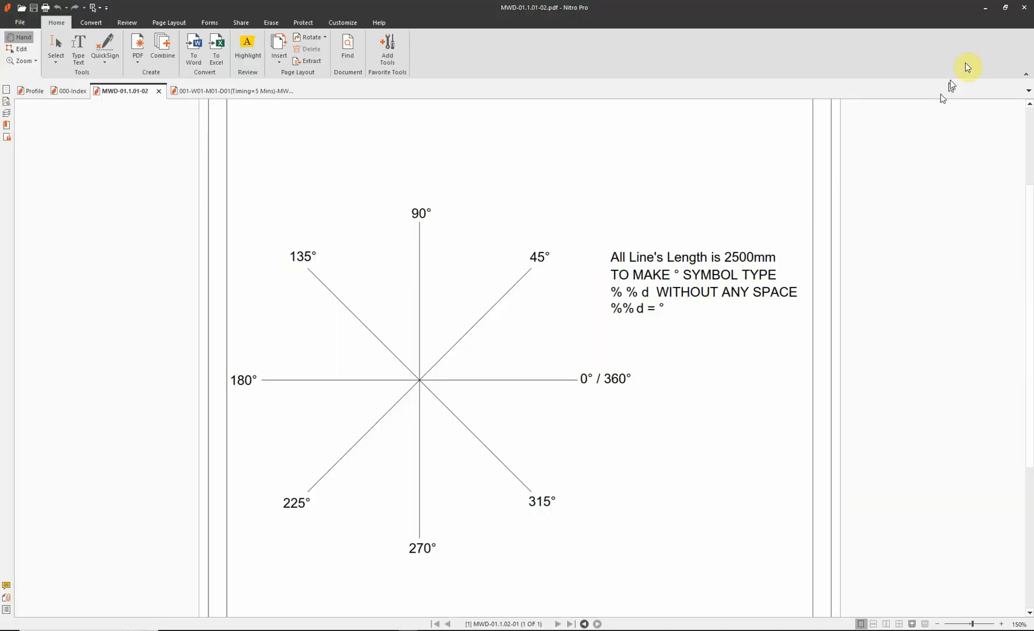
pyautogui.click(1006, 10)
pyautogui.click(467, 200)
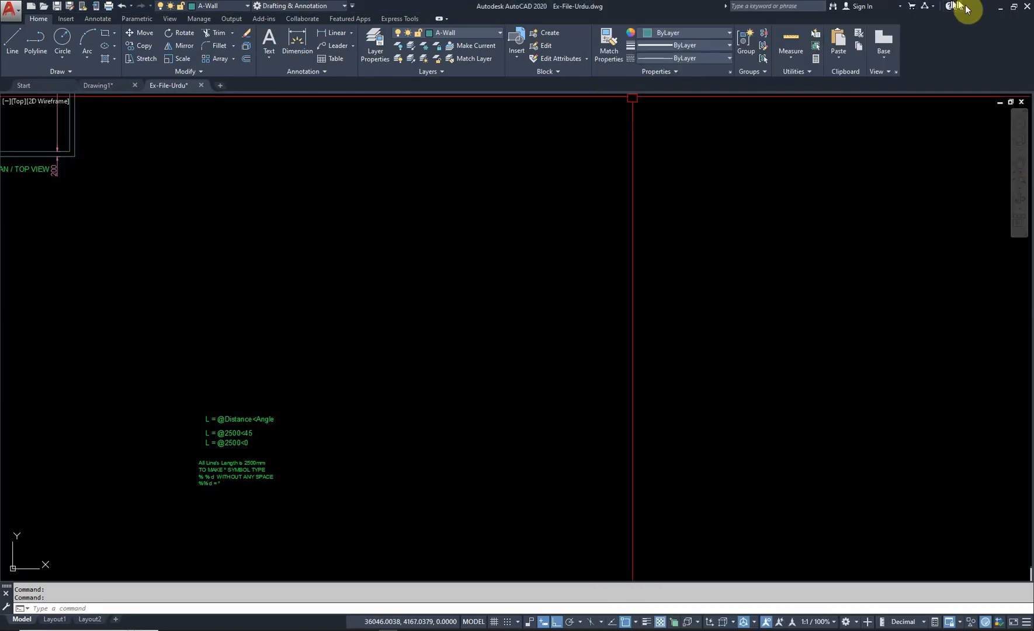
pyautogui.click(1014, 9)
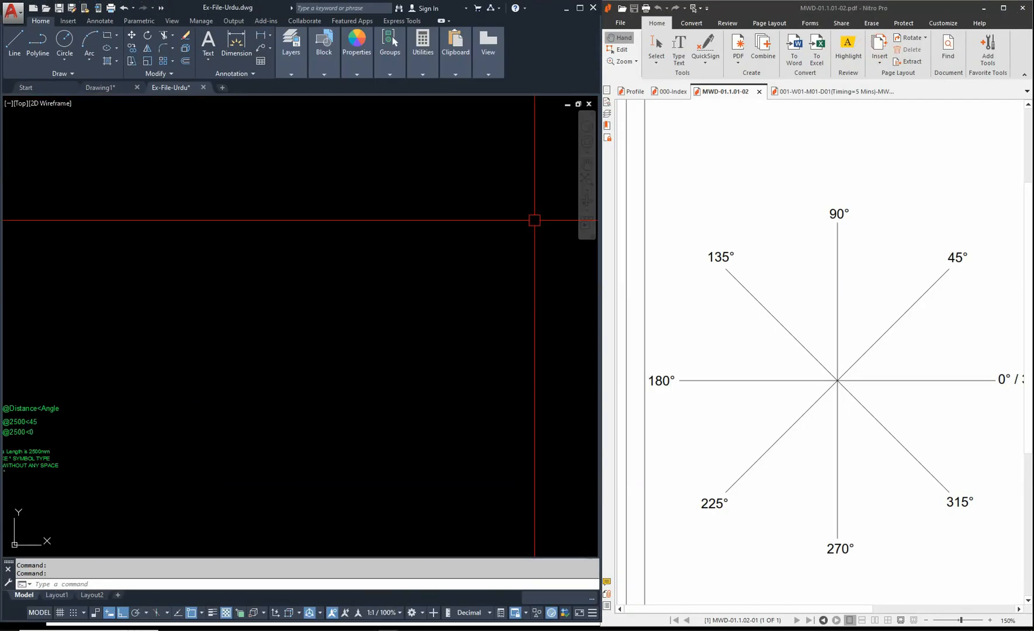
pyautogui.click(404, 332)
pyautogui.scroll(-2, 209, 343)
pyautogui.press('Escape')
pyautogui.moveTo(888, 373); pyautogui.dragTo(837, 350)
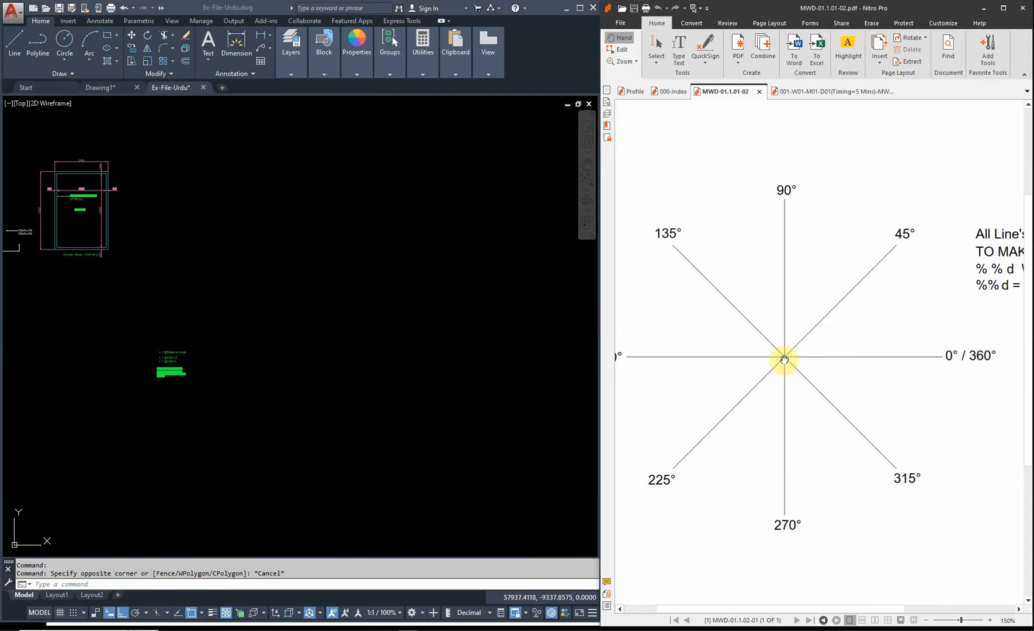
# - Draw a freehand horizontal line beside the distance and angle notes with Ortho on
pyautogui.click(226, 363)
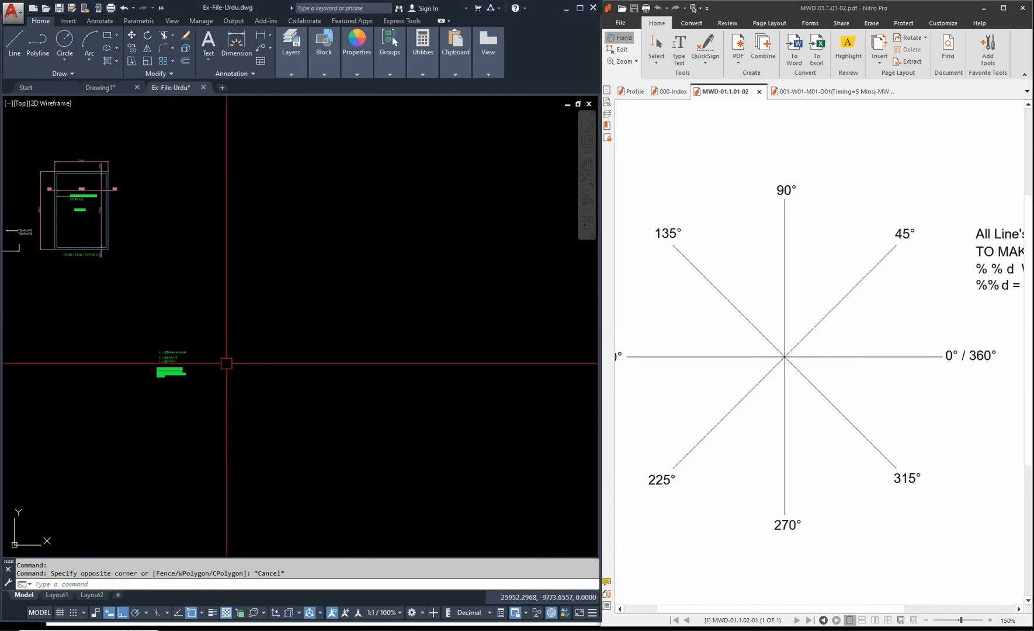
pyautogui.scroll(6, 185, 363)
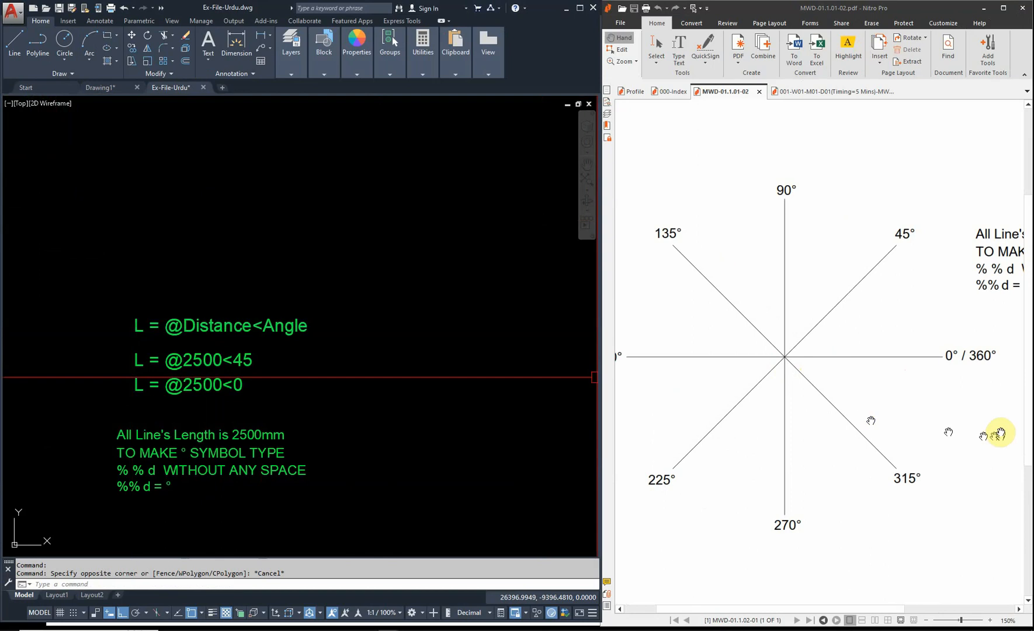
pyautogui.scroll(-2, 193, 337)
pyautogui.press('Escape')
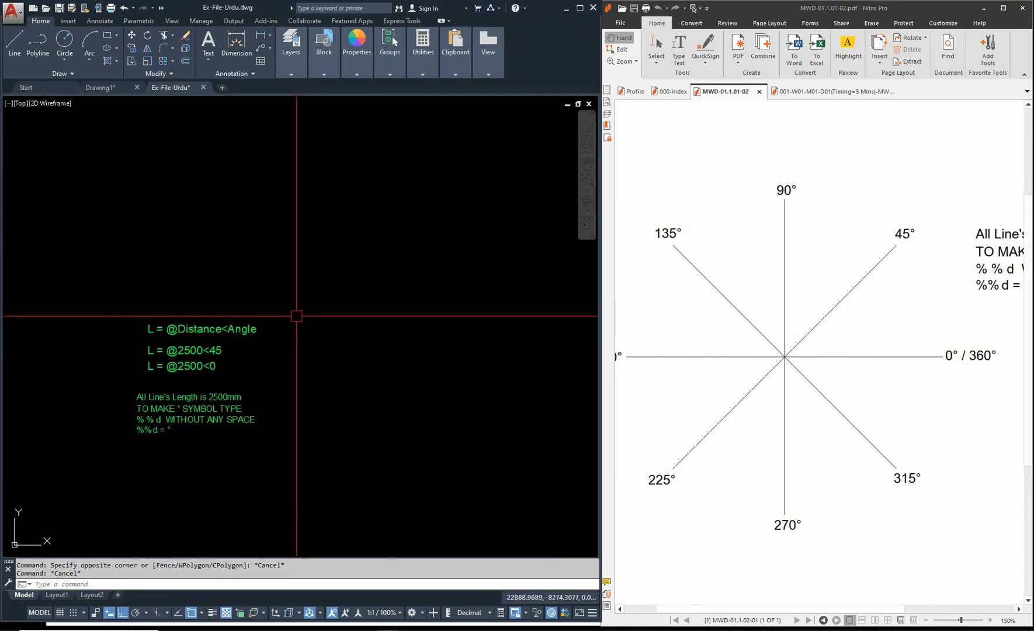
pyautogui.scroll(2, 297, 330)
pyautogui.write('l')
pyautogui.press('Return')
pyautogui.click(253, 366)
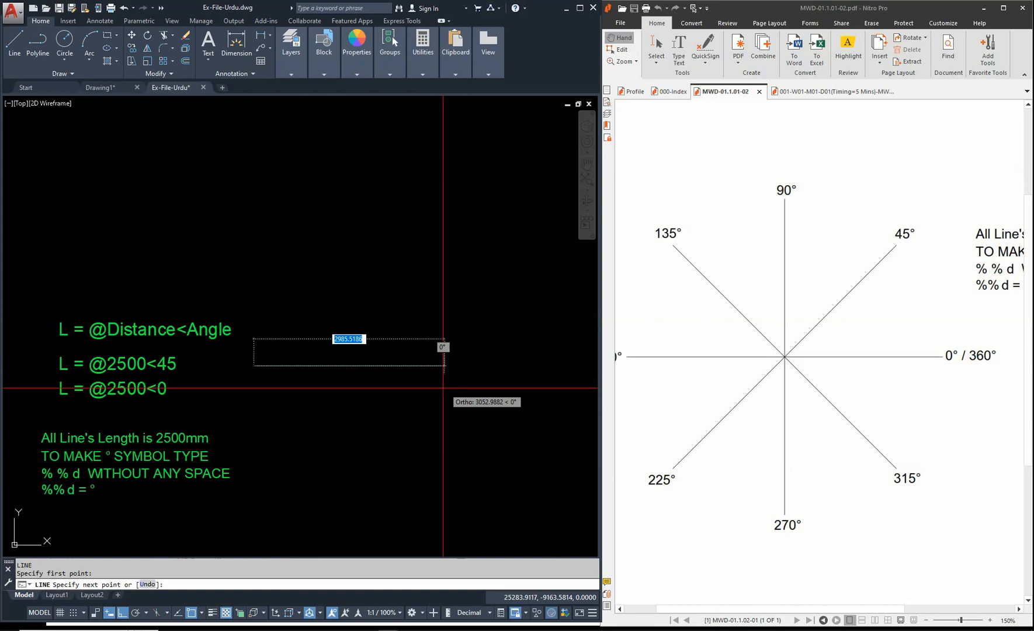
pyautogui.click(499, 377)
pyautogui.press('Escape')
pyautogui.press('Escape')
# - Erase the horizontal practice line beside the notes
pyautogui.write('e')
pyautogui.press('Return')
pyautogui.click(375, 366)
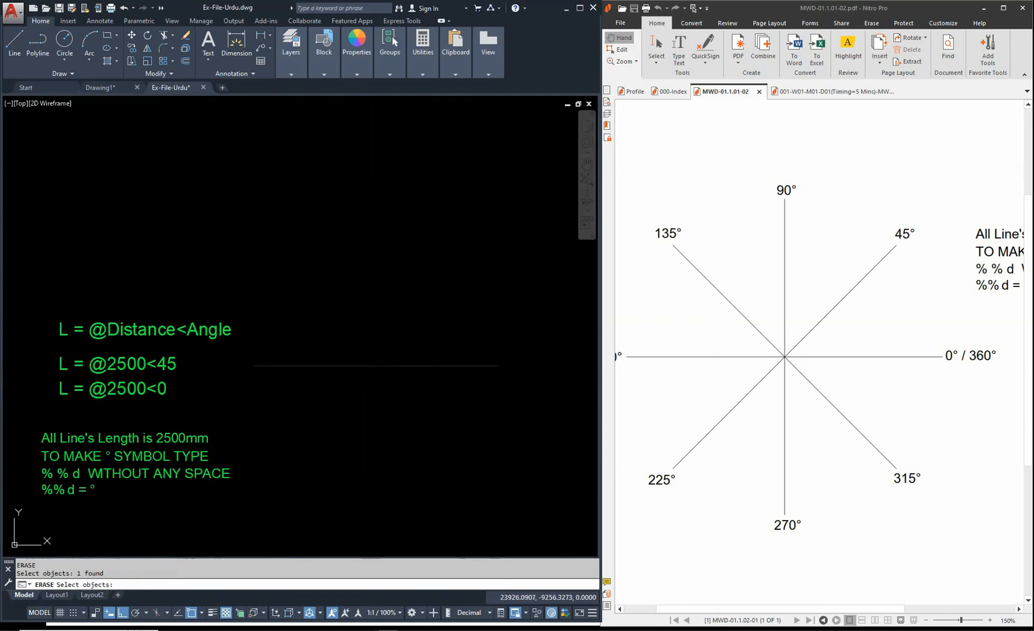
pyautogui.press('Return')
# - Draw two connected slanted lines beside the notes with Ortho off, and erase both
pyautogui.write('l')
pyautogui.press('Return')
pyautogui.click(293, 422)
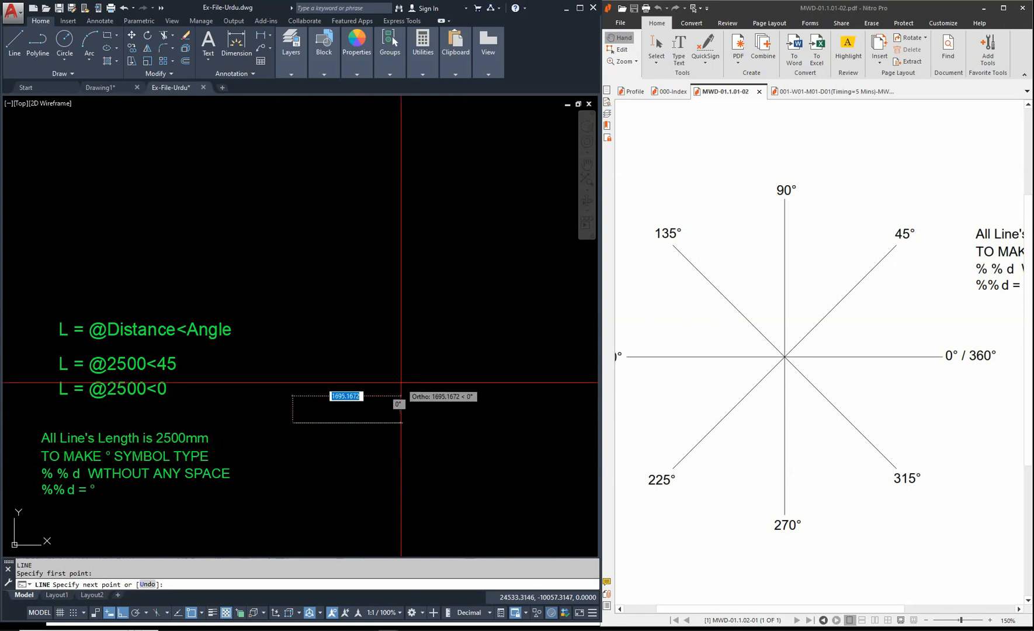
pyautogui.press('F8')
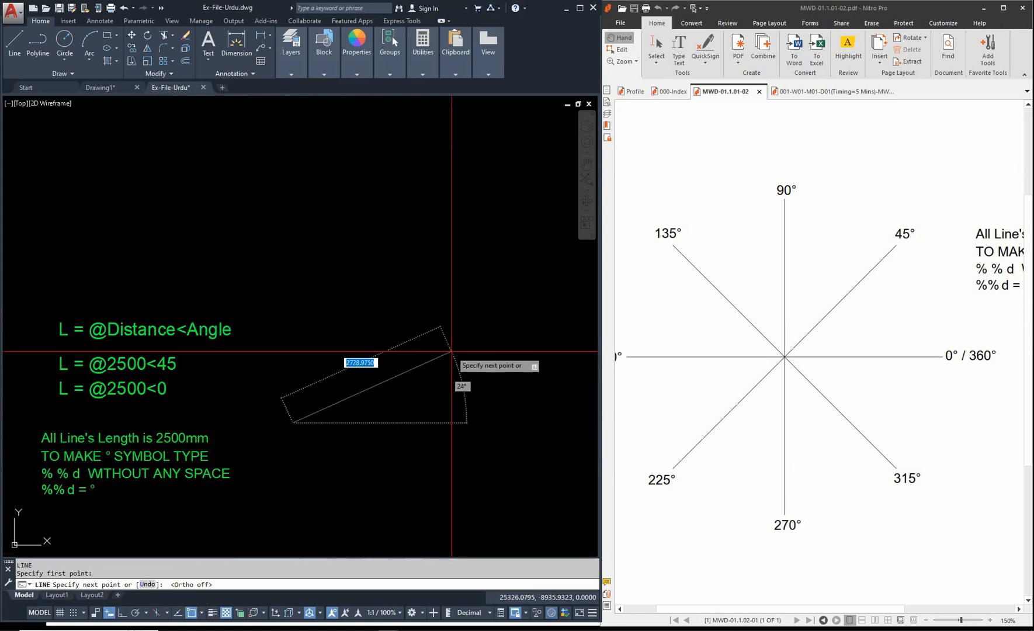
pyautogui.click(455, 345)
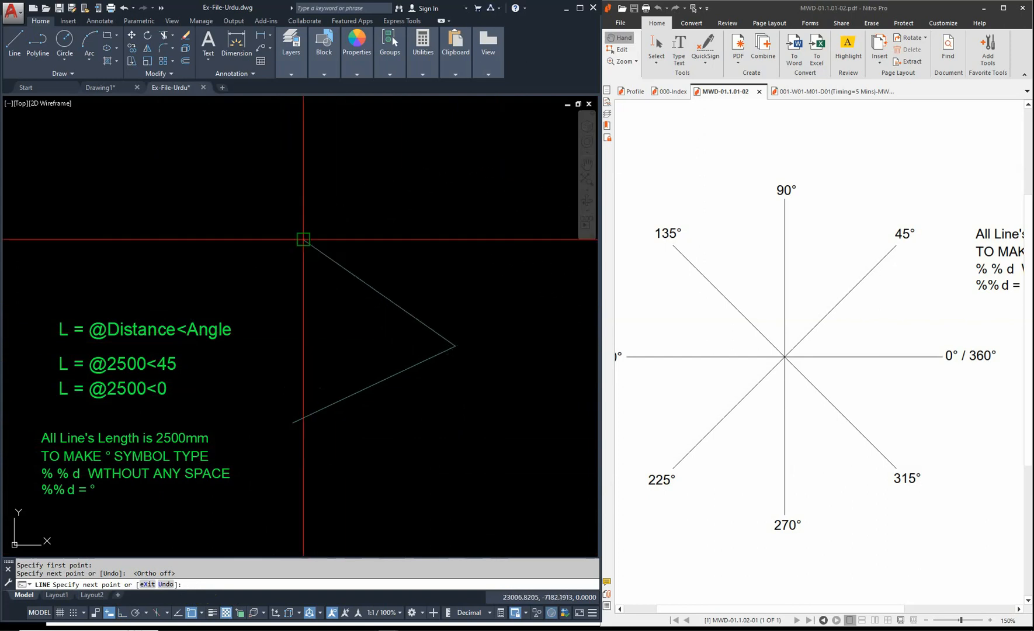
pyautogui.click(302, 239)
pyautogui.press('Escape')
pyautogui.click(460, 329)
pyautogui.click(397, 391)
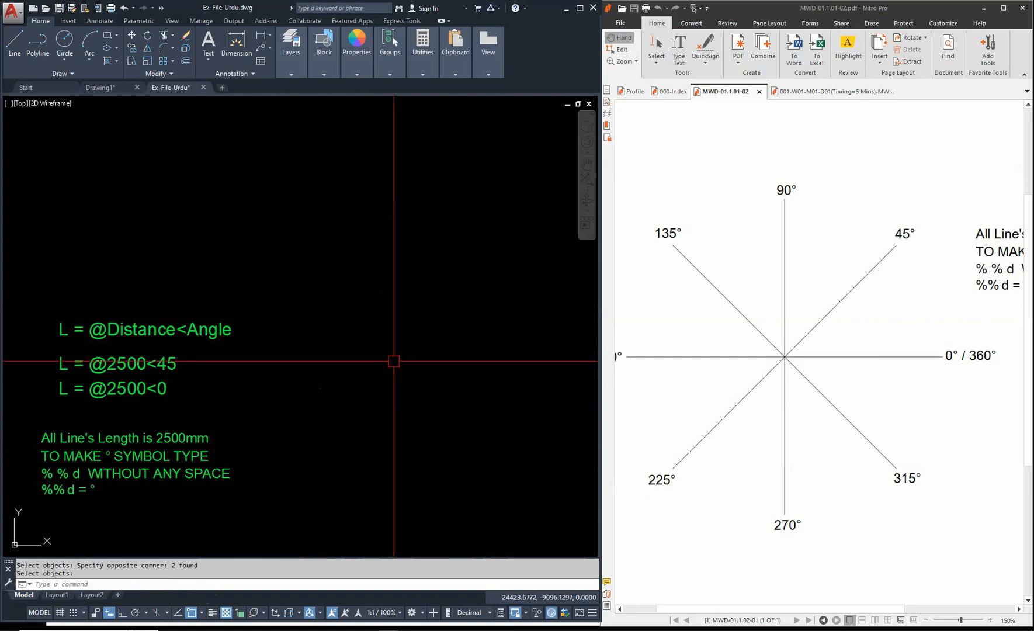
# - Turn Ortho back on and draw a horizontal line 5000 long beside the notes
pyautogui.write('L')
pyautogui.press('Return')
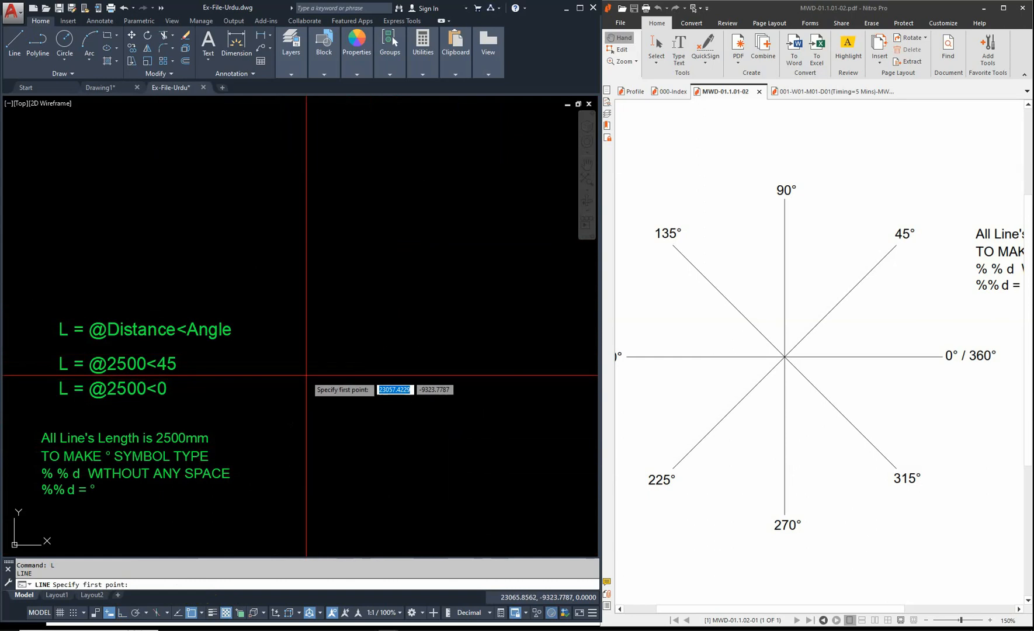
pyautogui.press('F8')
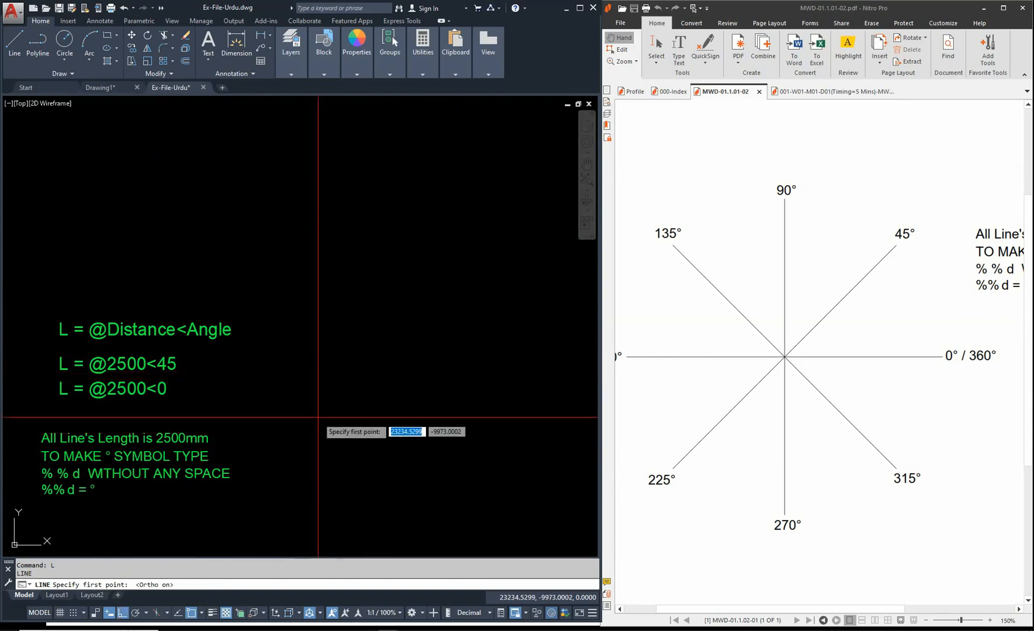
pyautogui.click(283, 370)
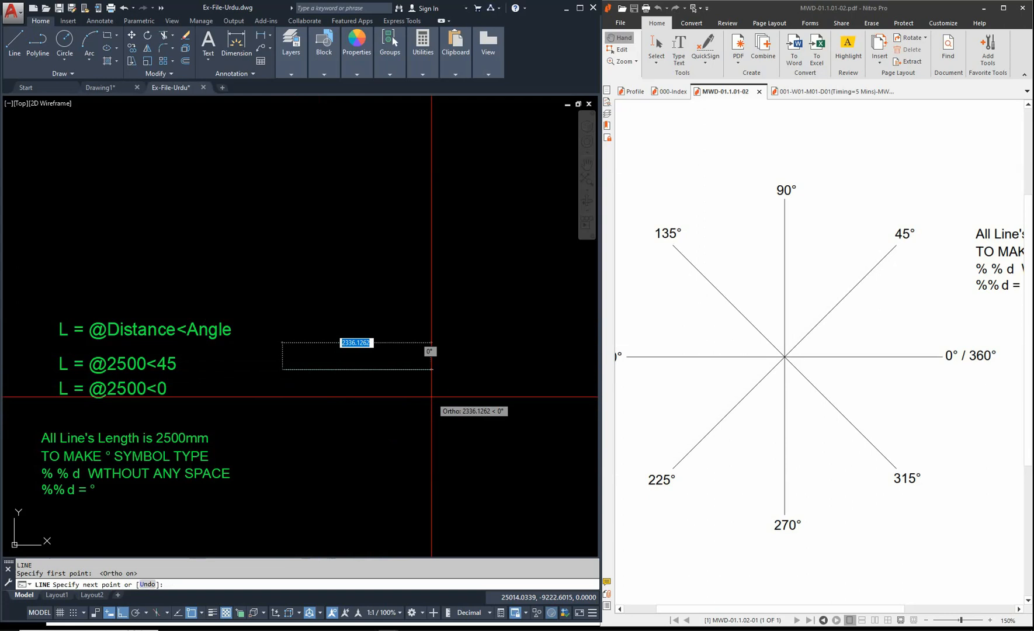
pyautogui.write('5000')
pyautogui.press('Return')
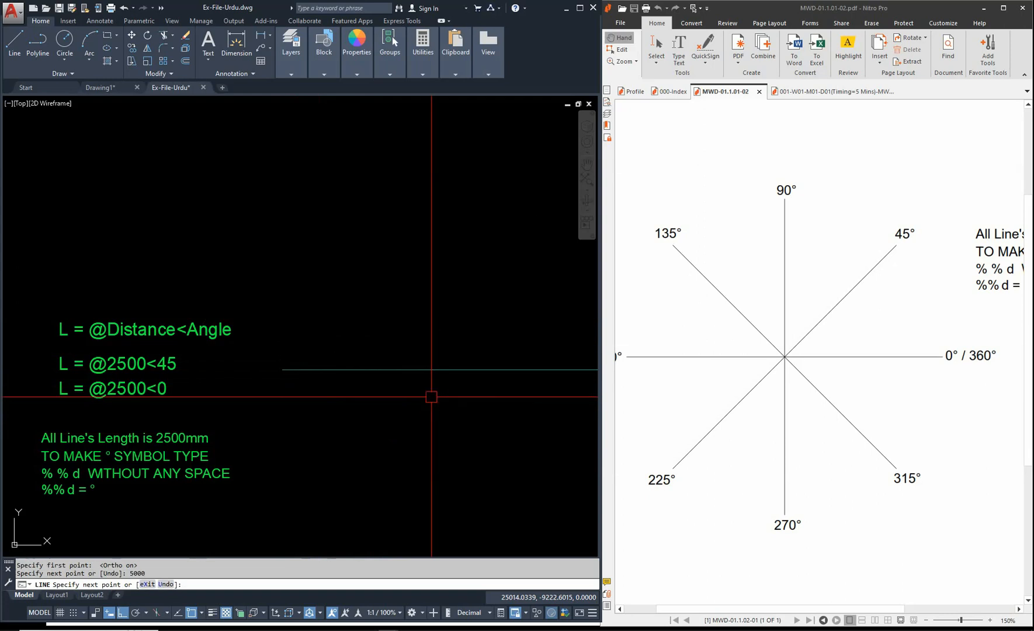
# - Finish the Line command, view the horizontal line's length and angle in its properties, and close the properties
pyautogui.press('Escape')
pyautogui.scroll(-4, 281, 383)
pyautogui.click(312, 376)
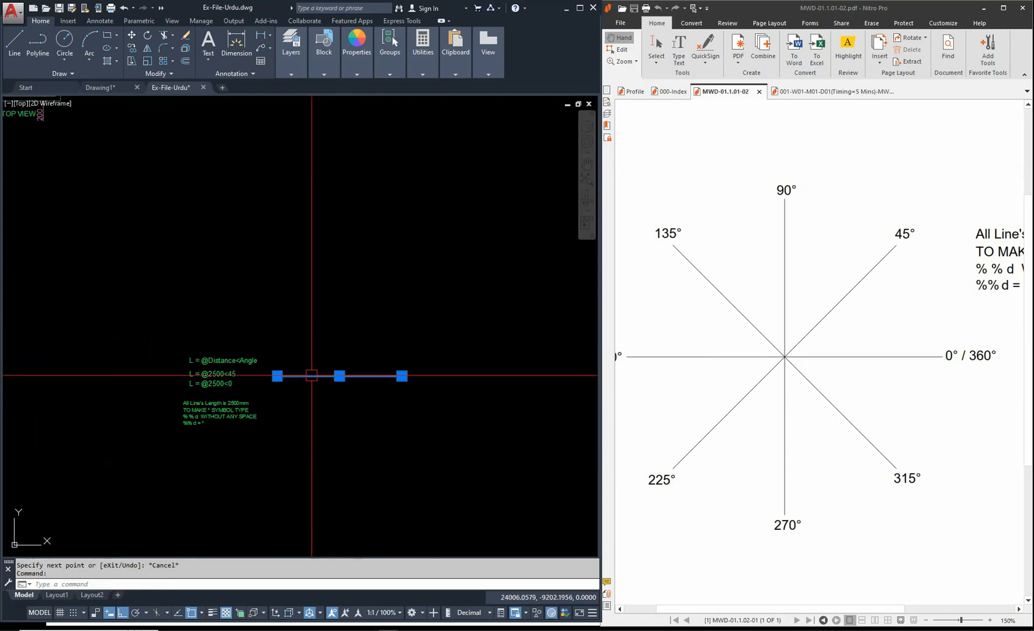
pyautogui.hotkey('ctrl', '1')
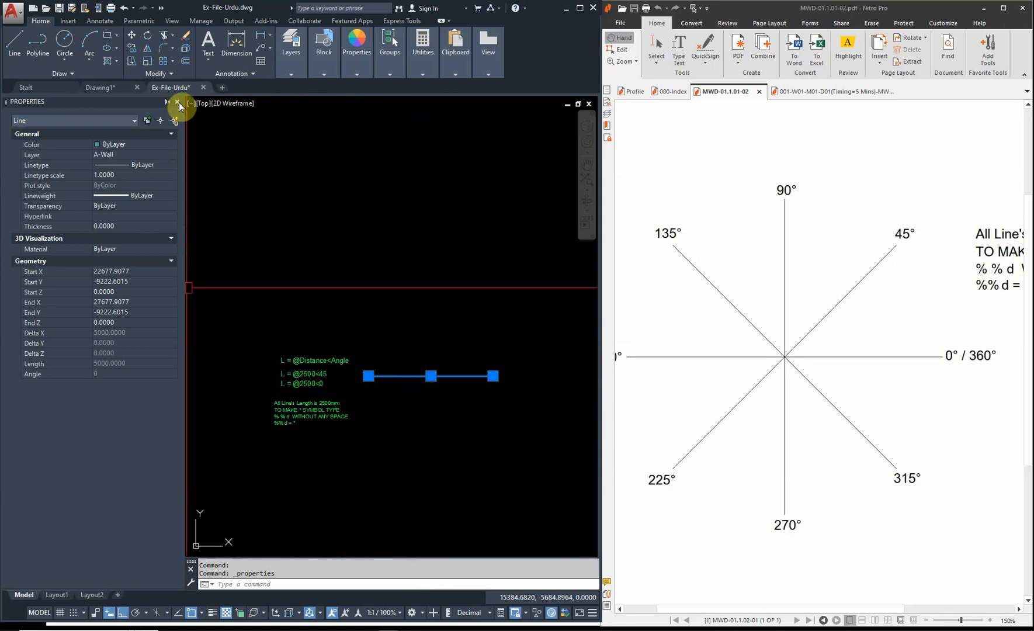
pyautogui.click(177, 102)
pyautogui.press('Escape')
# - Open the object properties with the PR command while nothing is selected, and close them
pyautogui.write('PR')
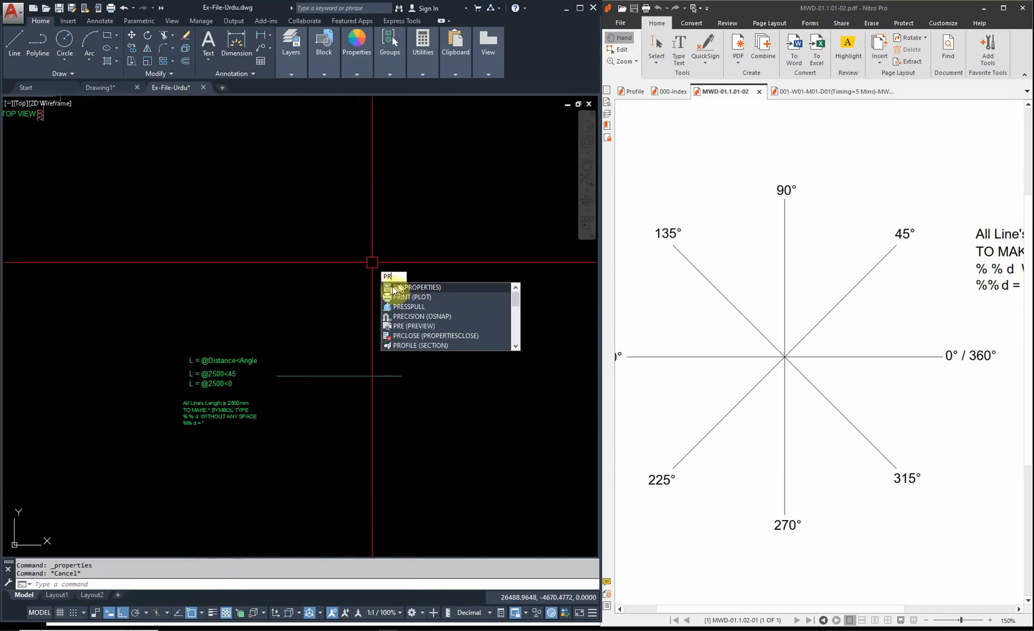
pyautogui.press('Return')
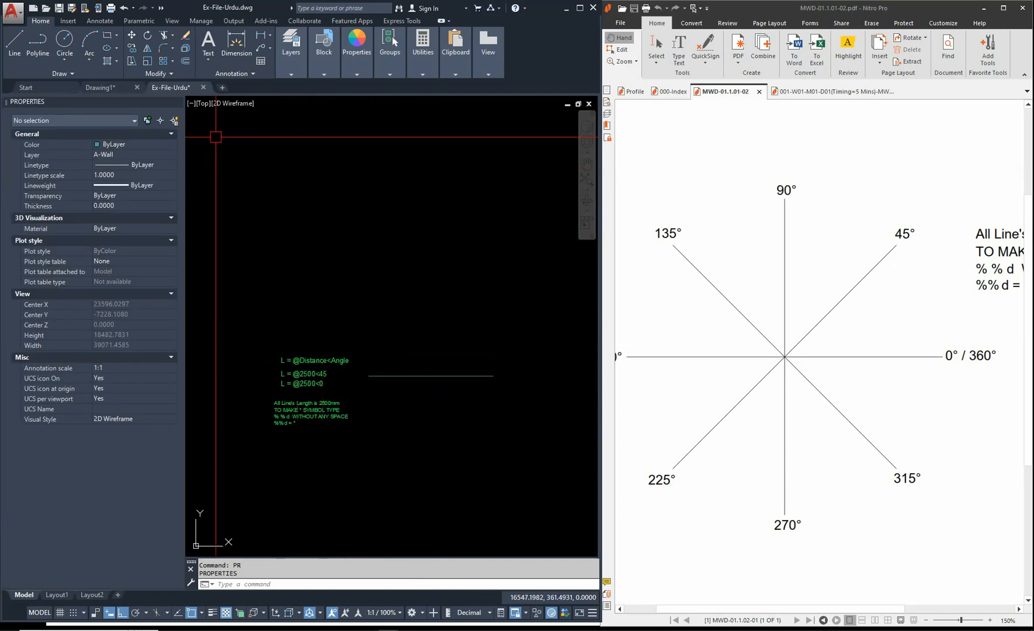
pyautogui.click(177, 103)
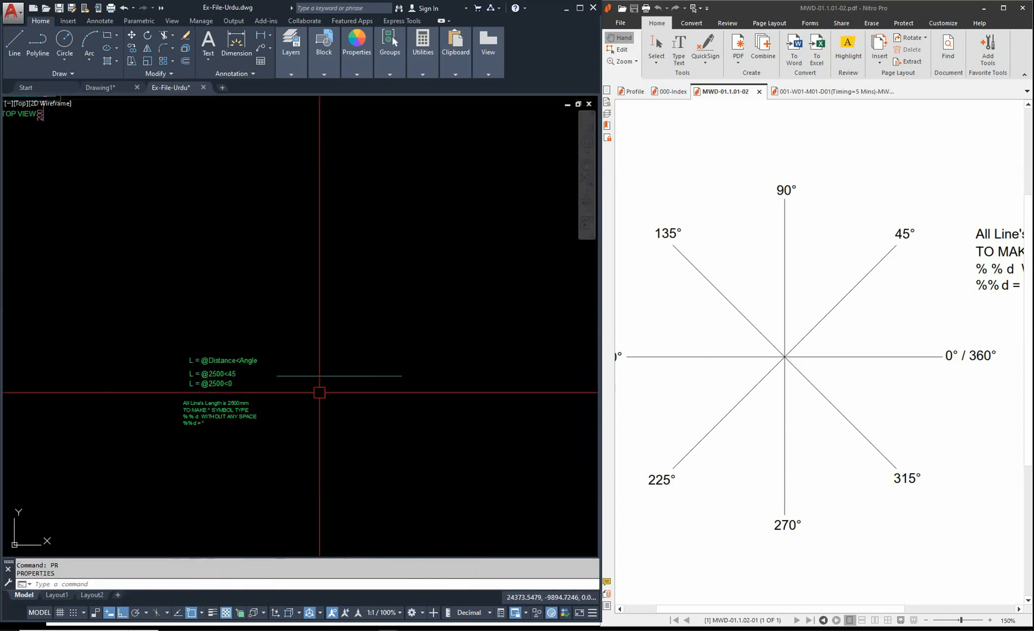
# - Select the horizontal line, view its properties with the PR command, and close them
pyautogui.click(344, 367)
pyautogui.click(321, 384)
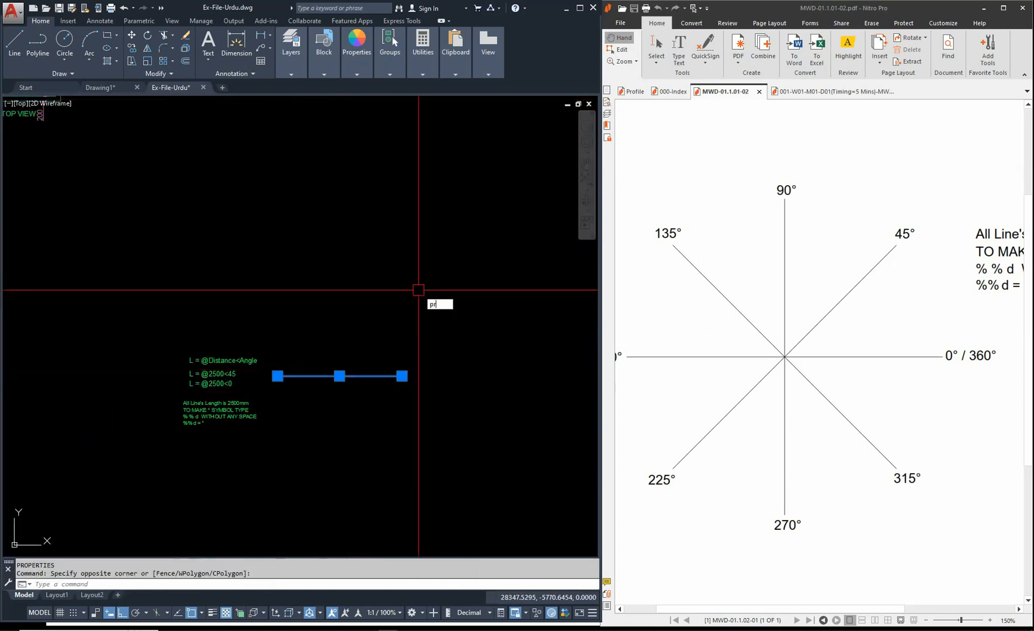
pyautogui.write('pr')
pyautogui.press('Return')
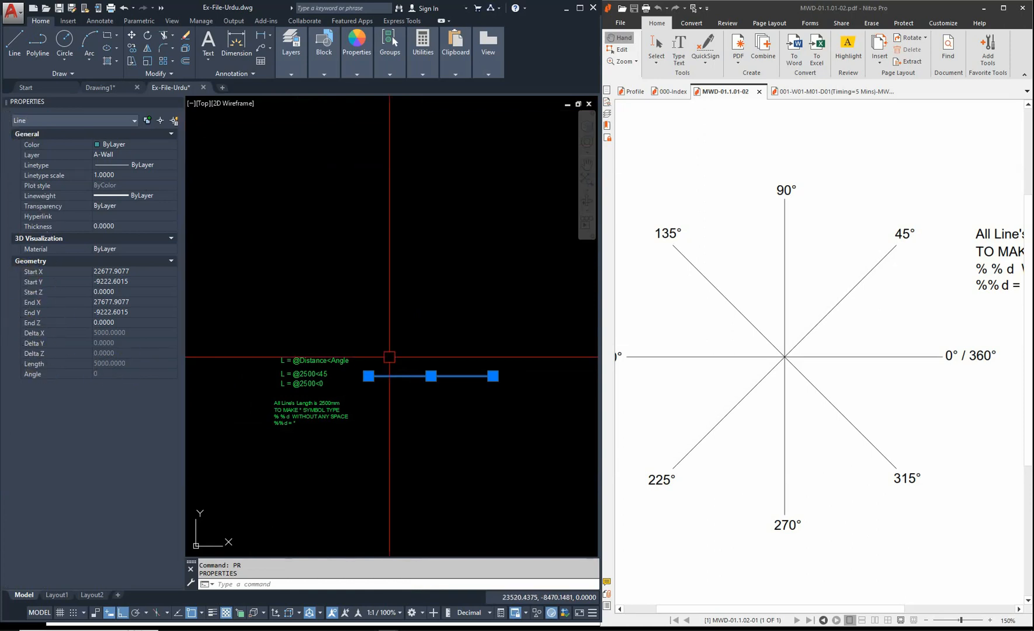
pyautogui.hotkey('ctrl', '1')
pyautogui.scroll(6, 242, 358)
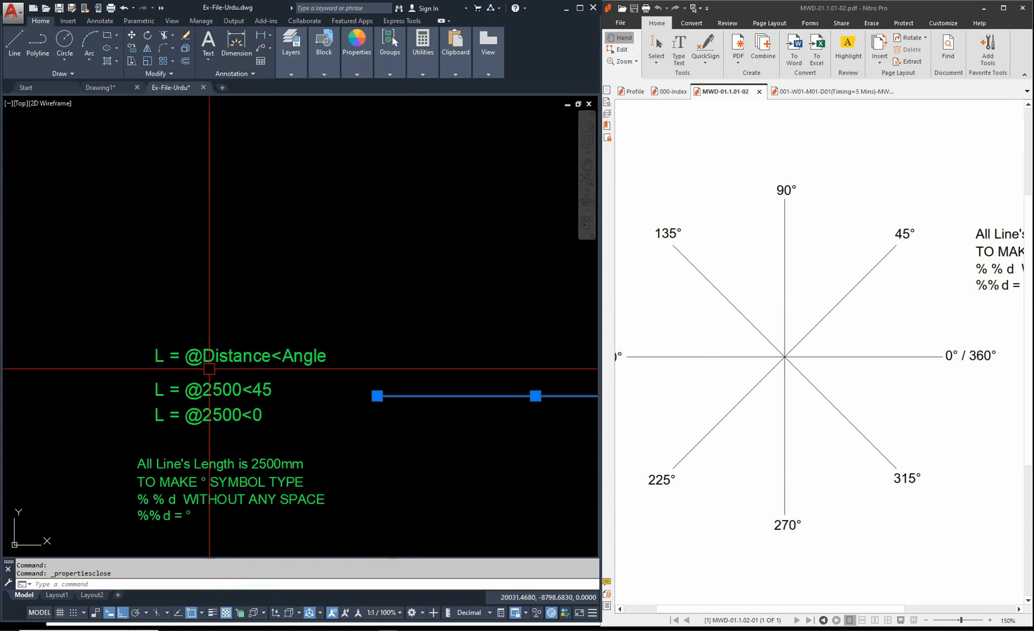
pyautogui.scroll(2, 170, 369)
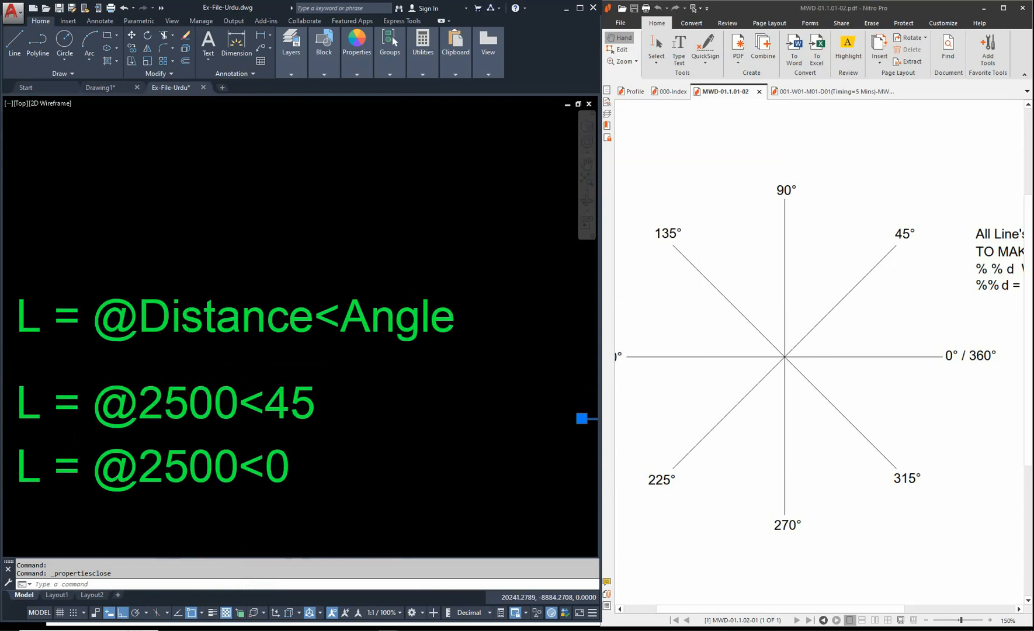
pyautogui.scroll(-4, 181, 361)
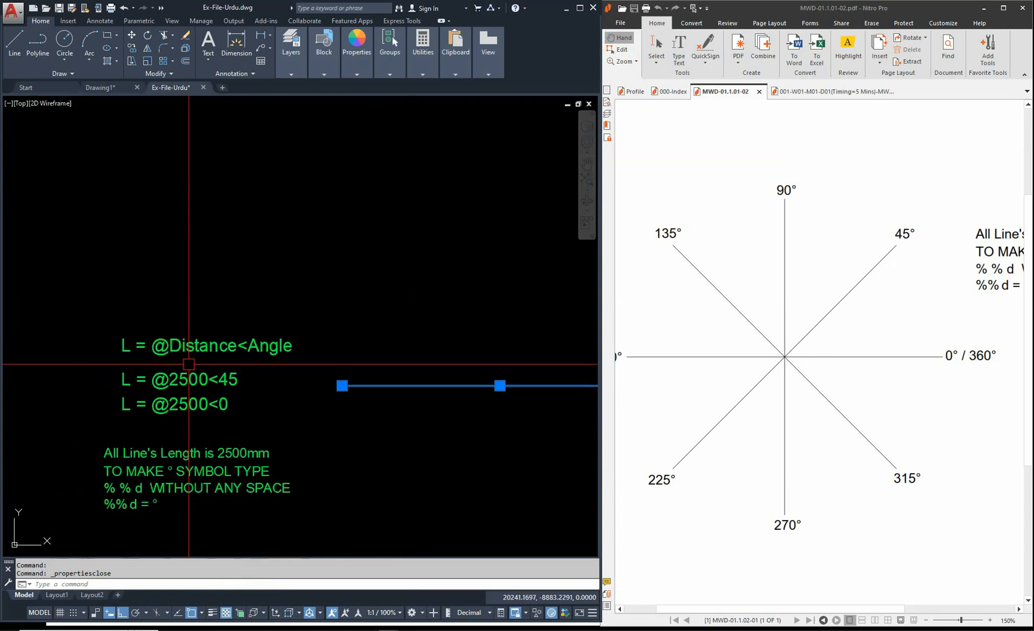
pyautogui.scroll(2, 169, 344)
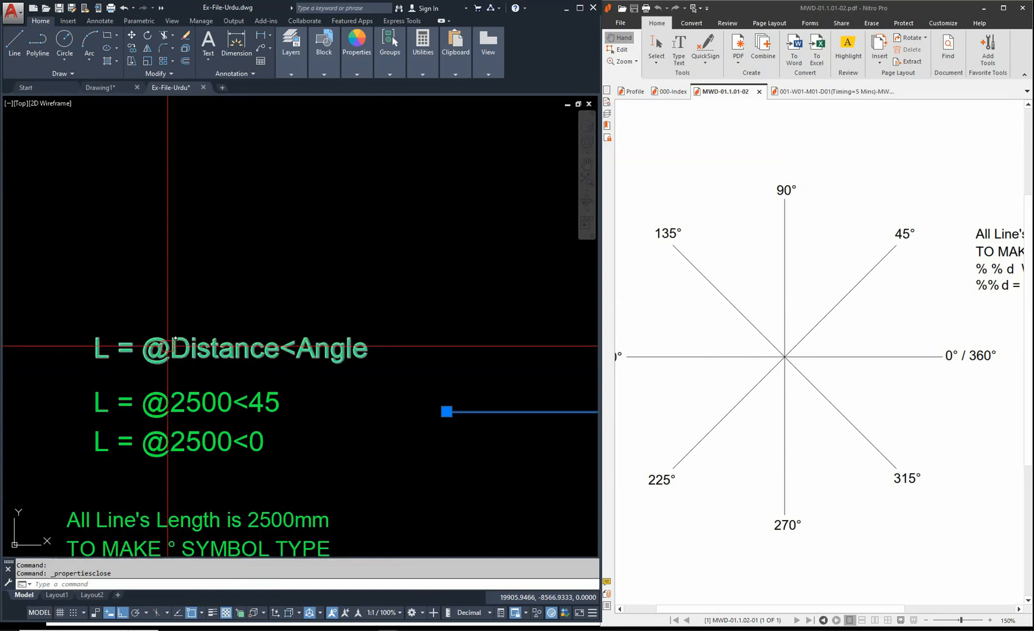
pyautogui.scroll(-2, 154, 343)
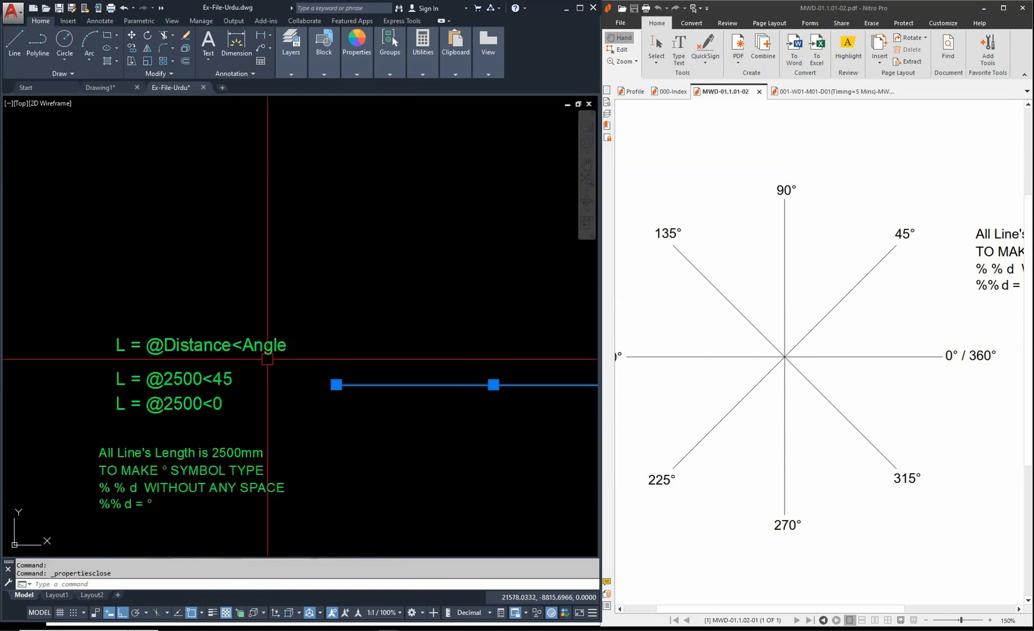
pyautogui.scroll(2, 160, 367)
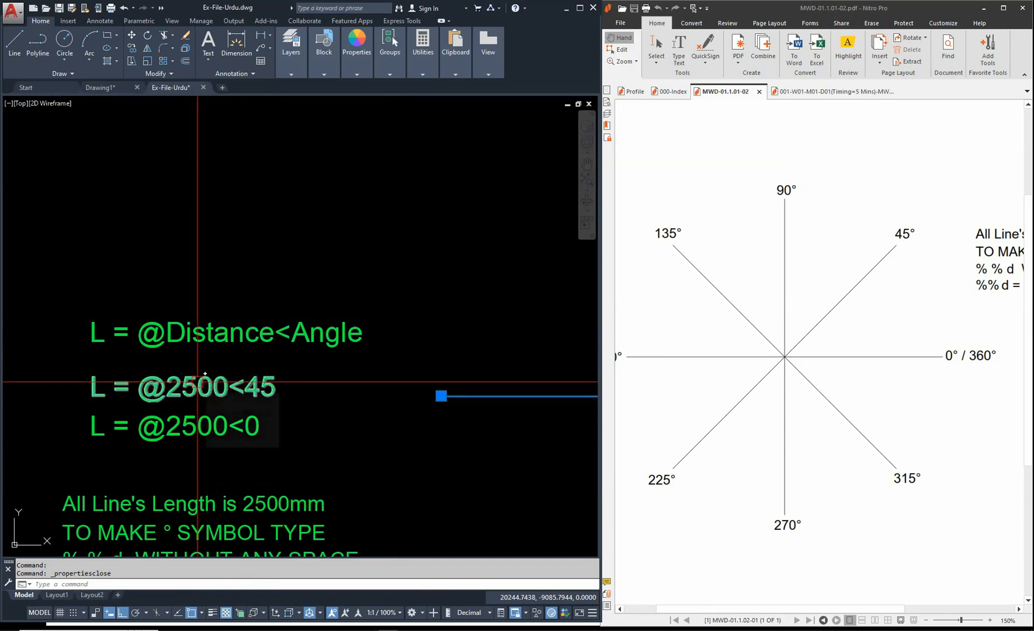
pyautogui.scroll(1, 233, 387)
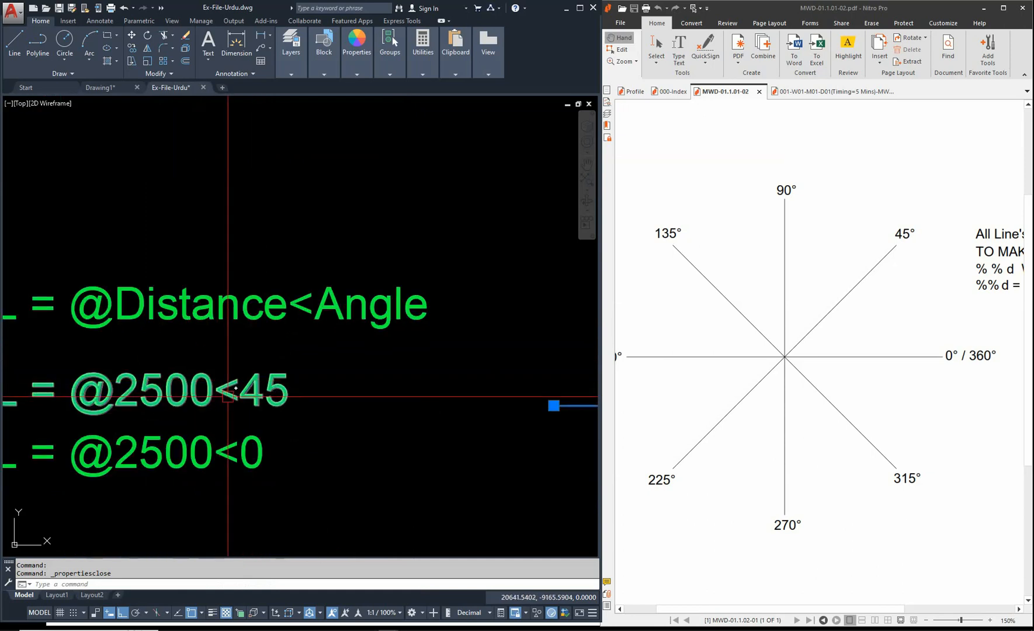
pyautogui.scroll(-4, 204, 374)
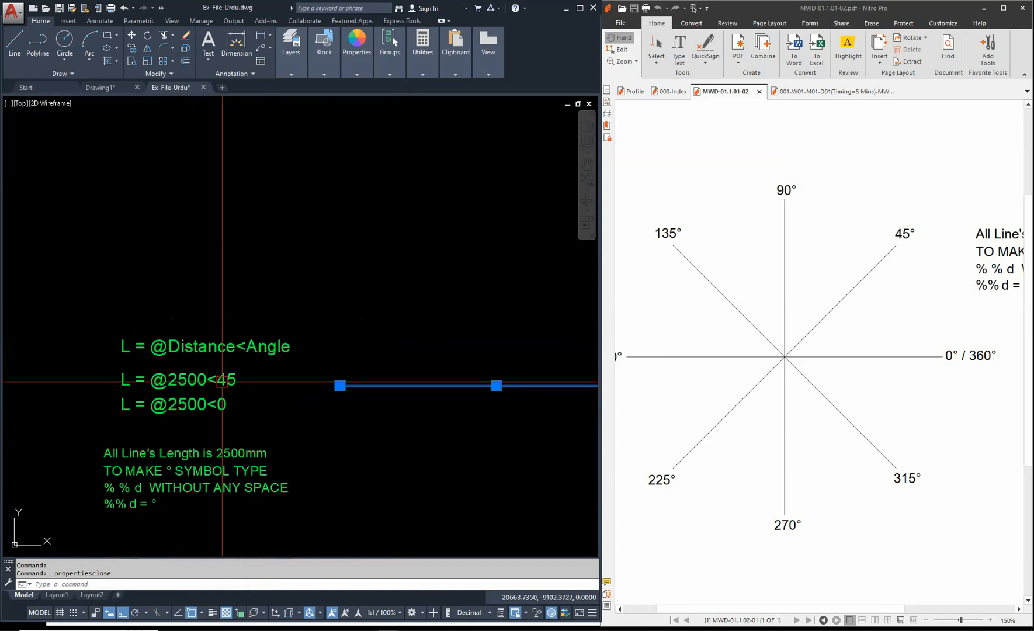
# - Erase the horizontal line beside the notes
pyautogui.press('Escape')
pyautogui.scroll(-5, 325, 390)
pyautogui.scroll(4, 341, 395)
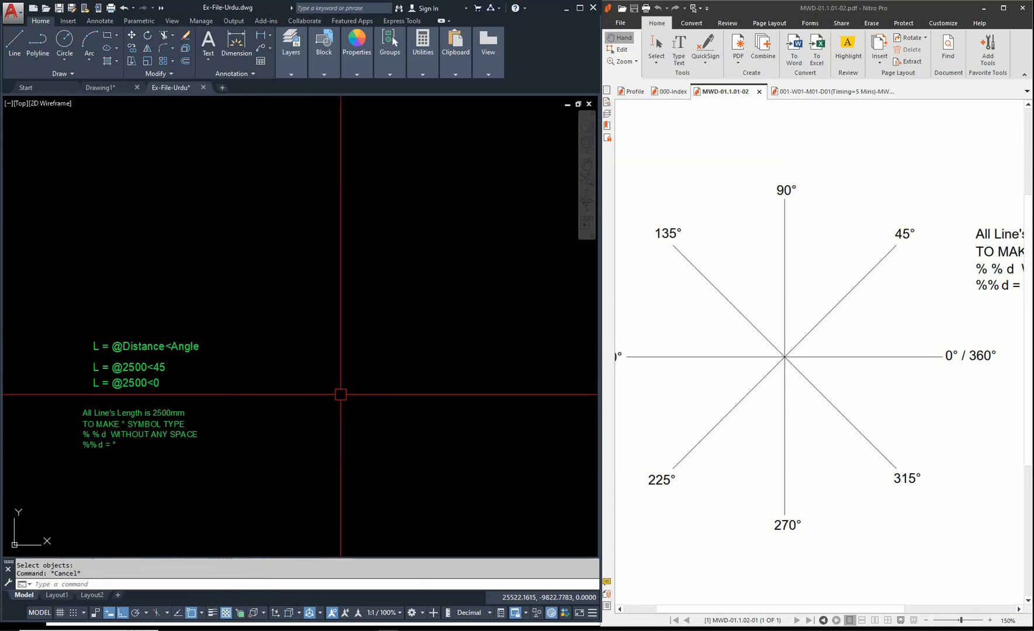
pyautogui.write('L')
pyautogui.press('Return')
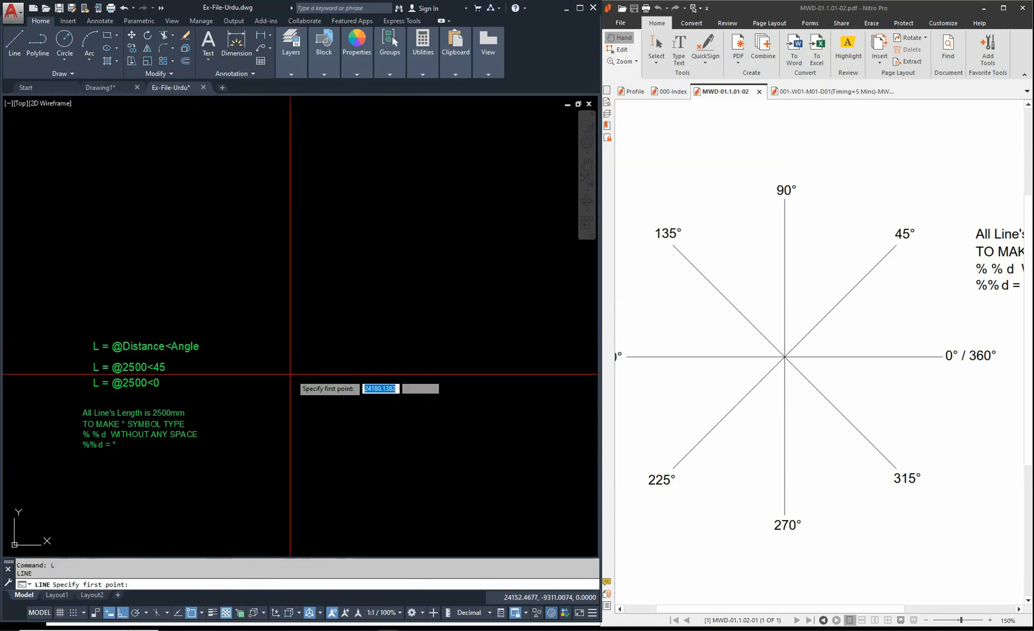
pyautogui.click(322, 378)
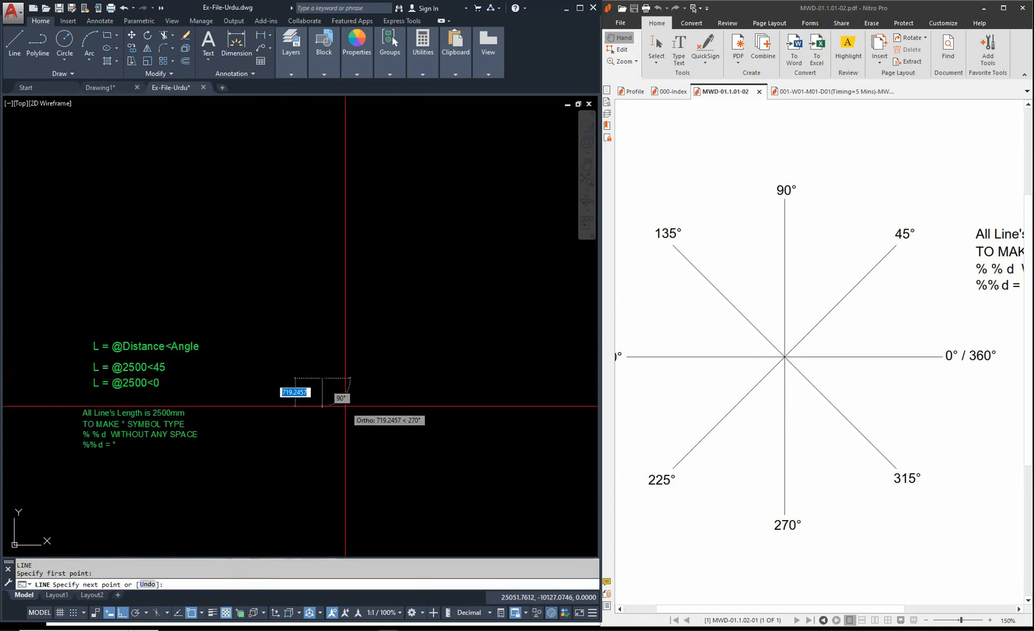
pyautogui.press('F8')
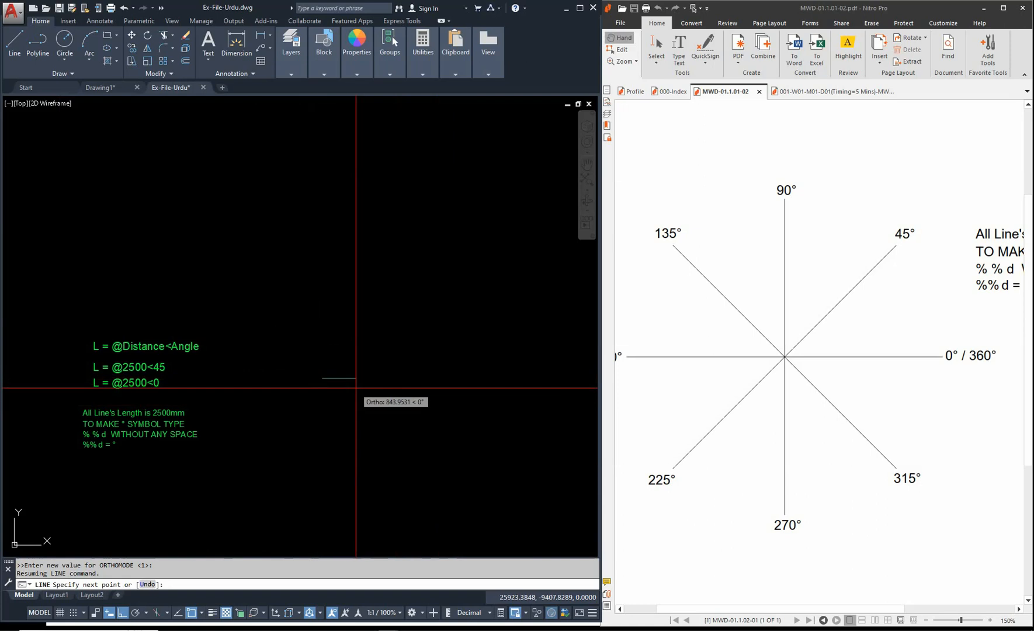
pyautogui.write('@500')
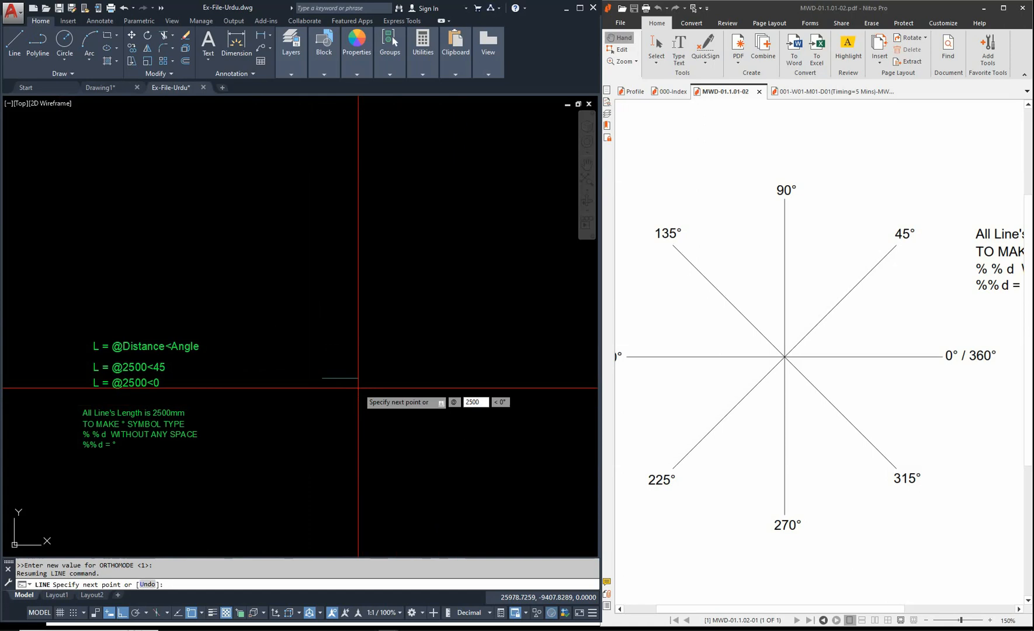
pyautogui.press('Tab')
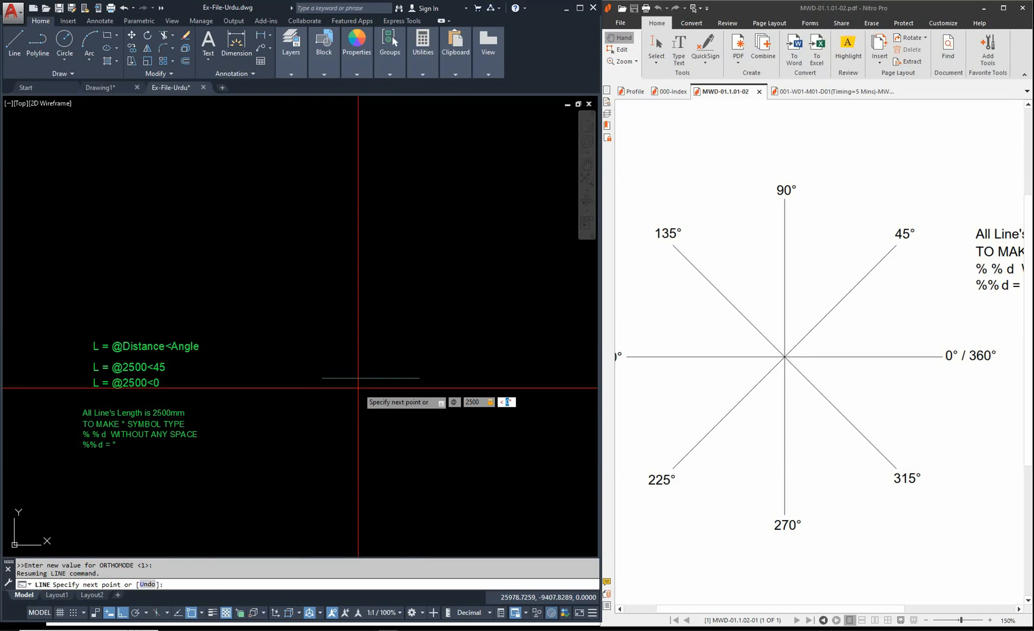
pyautogui.press('Return')
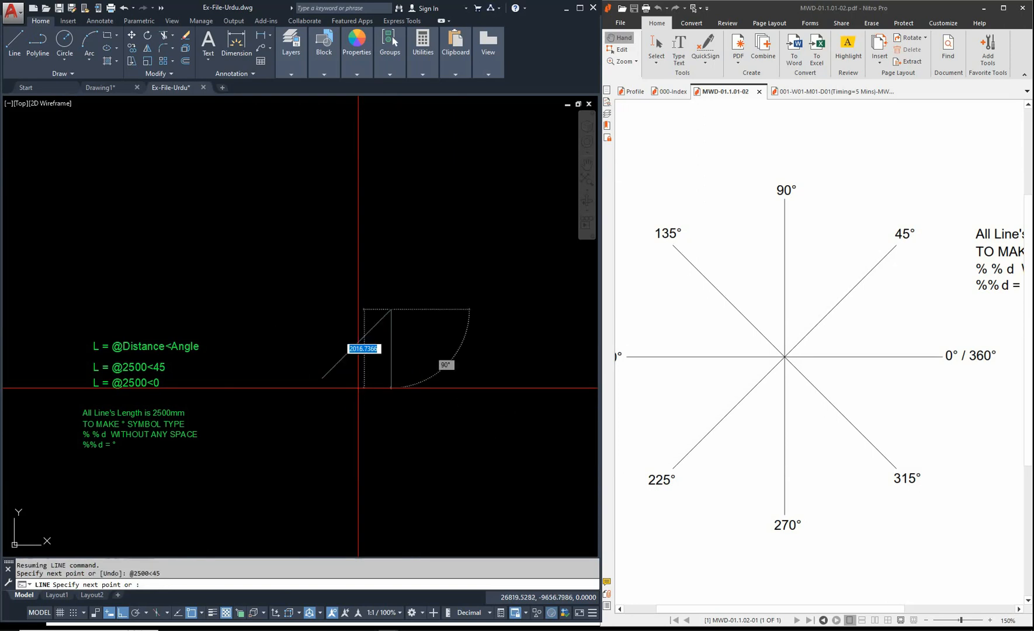
pyautogui.press('Escape')
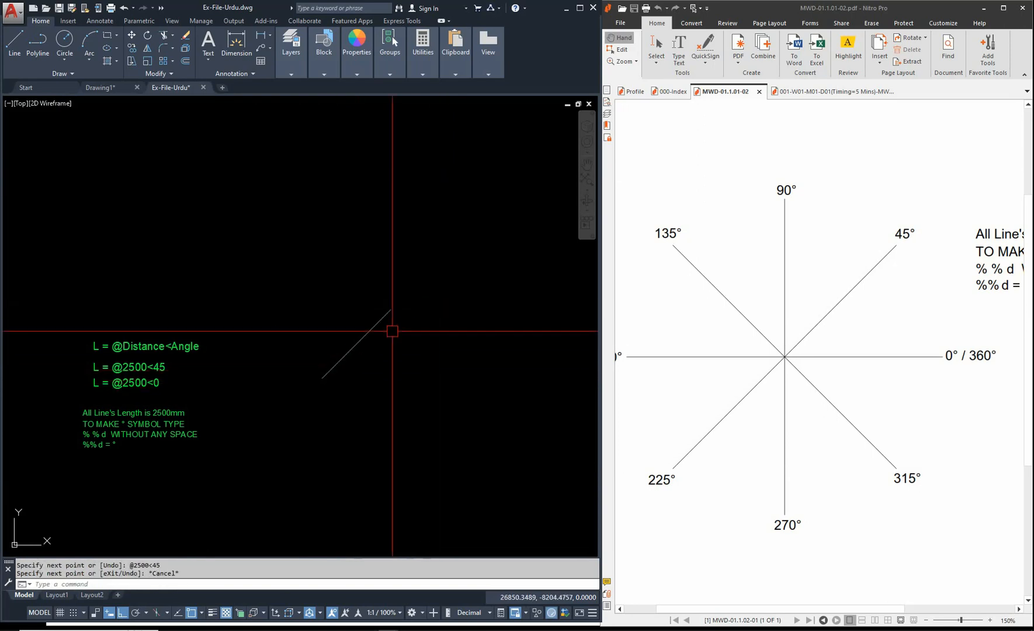
# - Check the slanted line's length and angle in its properties, then close them and deselect the line
pyautogui.doubleClick(355, 344)
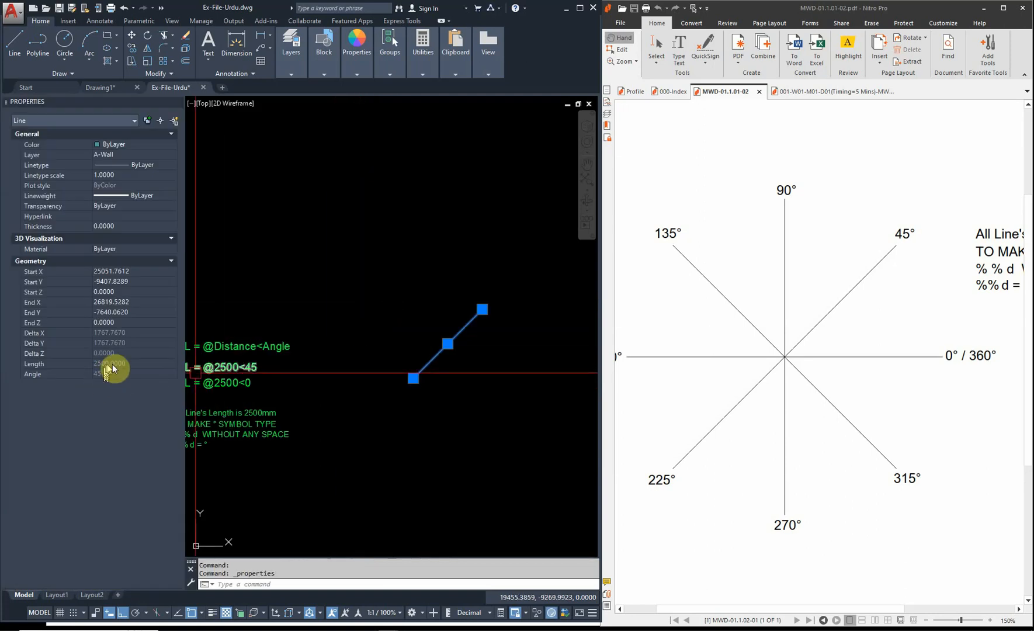
pyautogui.hotkey('ctrl', '1')
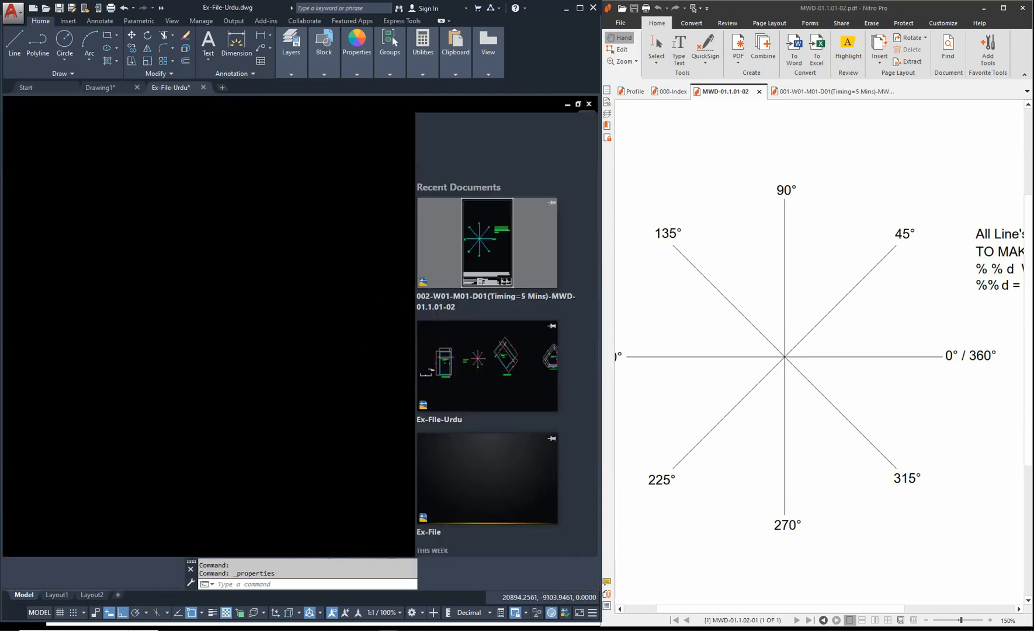
pyautogui.press('Escape')
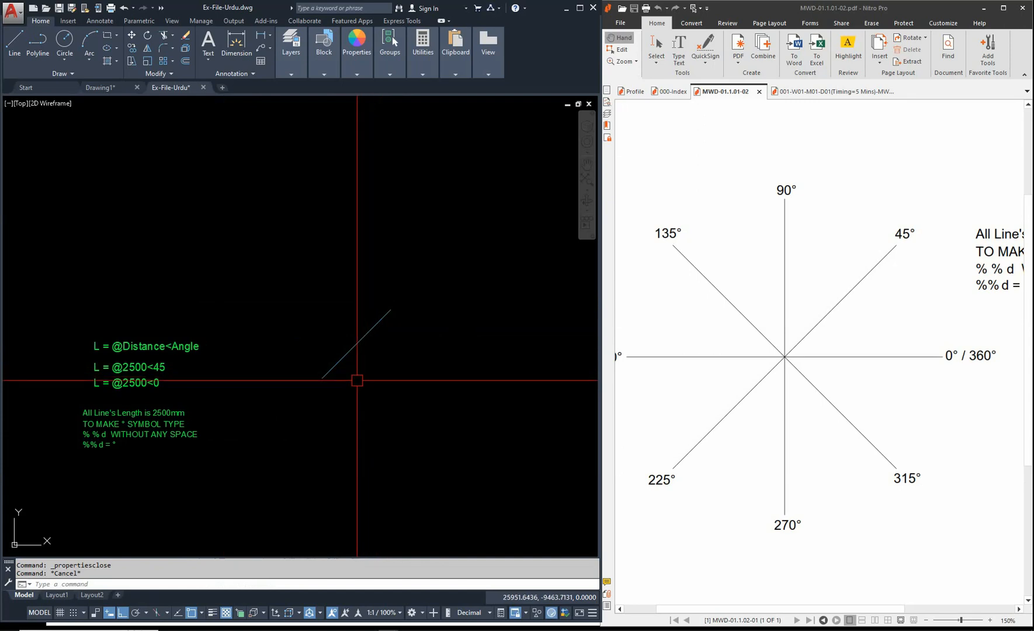
pyautogui.write('l')
pyautogui.press('Return')
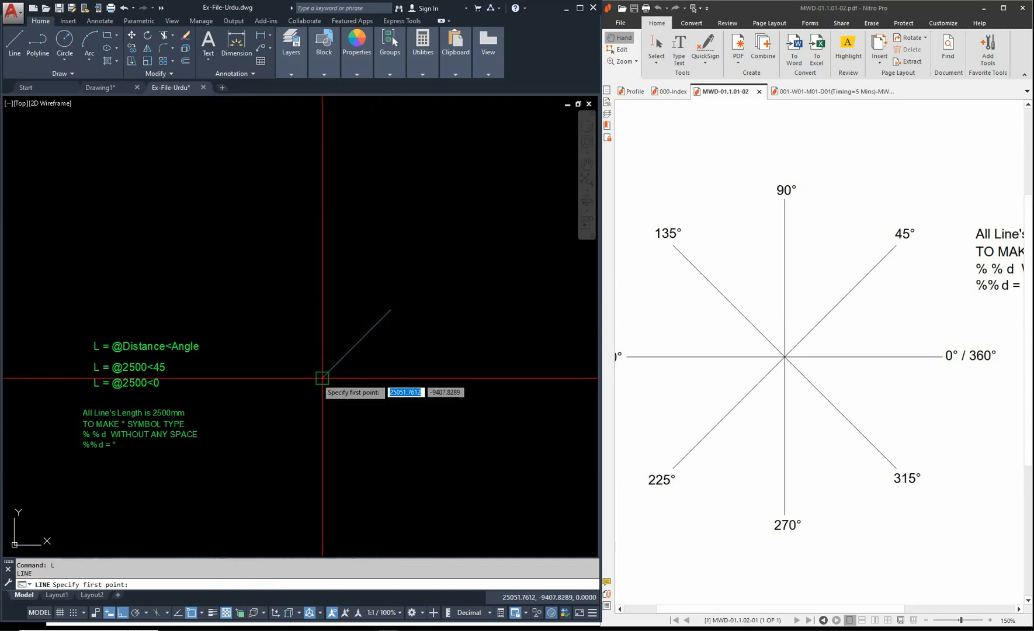
pyautogui.click(322, 378)
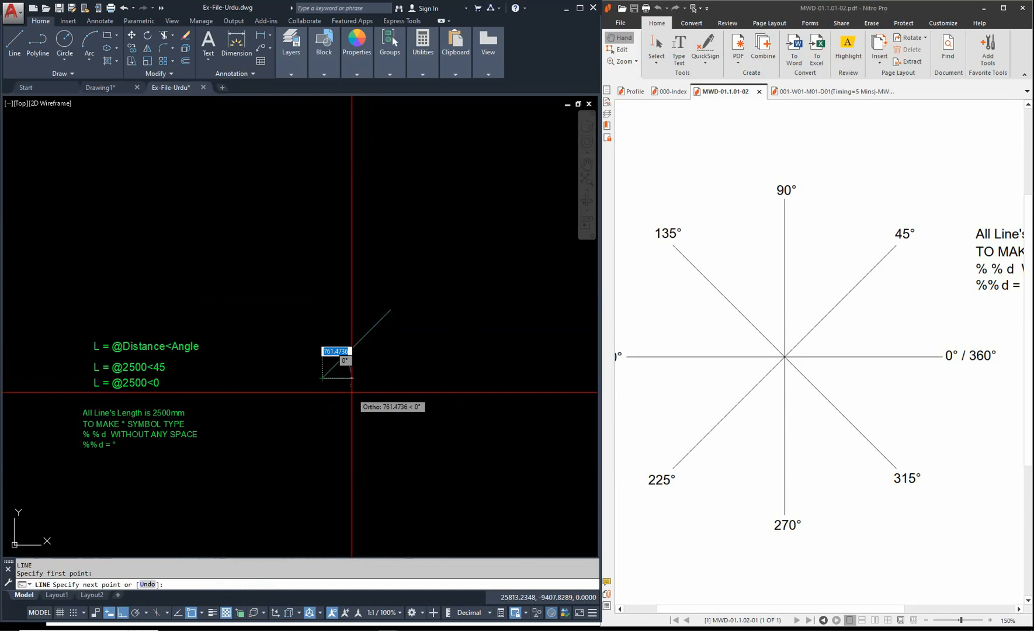
pyautogui.write('@2500')
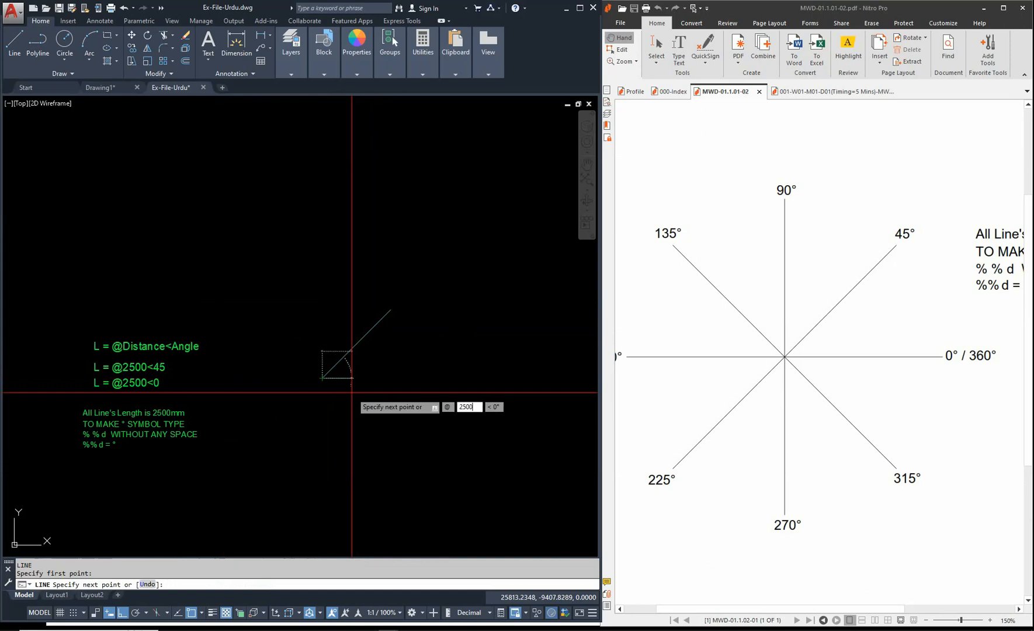
pyautogui.press('Tab')
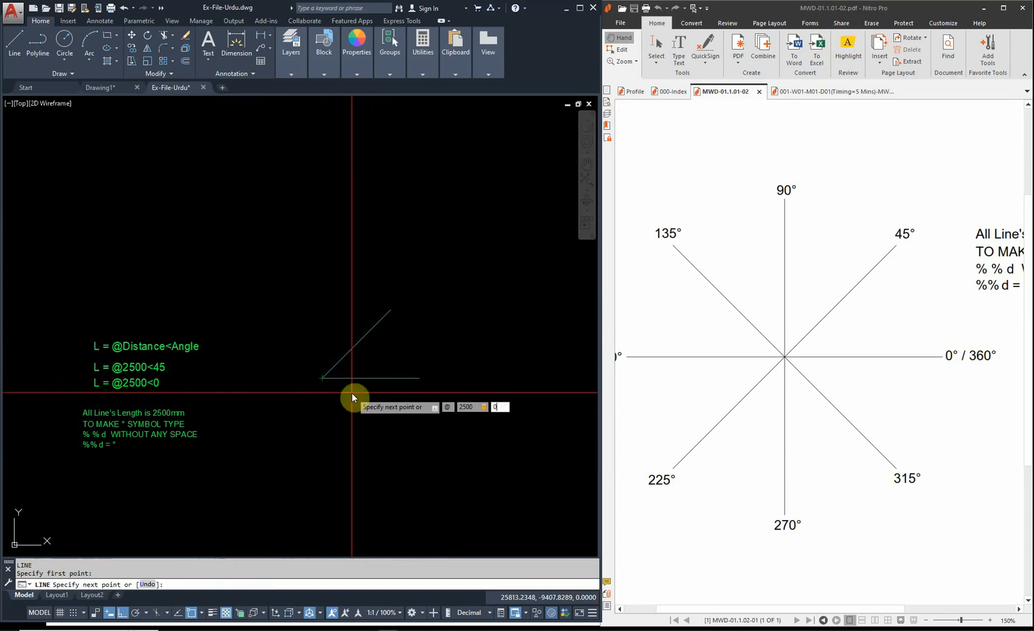
pyautogui.press('Return')
pyautogui.press('Escape')
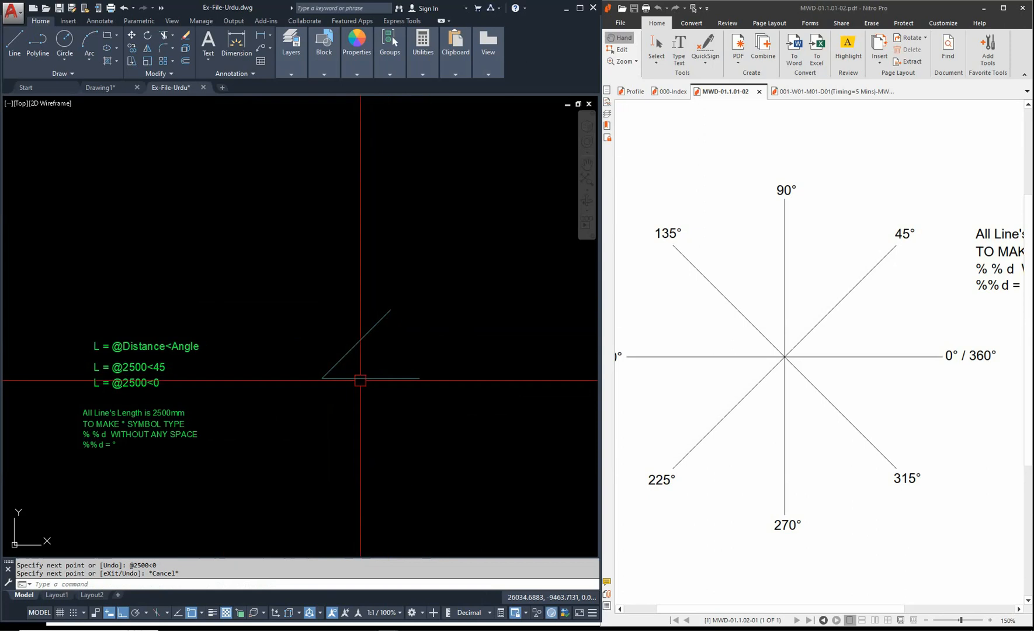
# - Erase the horizontal line and redraw it from the slanted line's lower end with Ortho on and a direct distance of 2500
pyautogui.write('L')
pyautogui.press('Return')
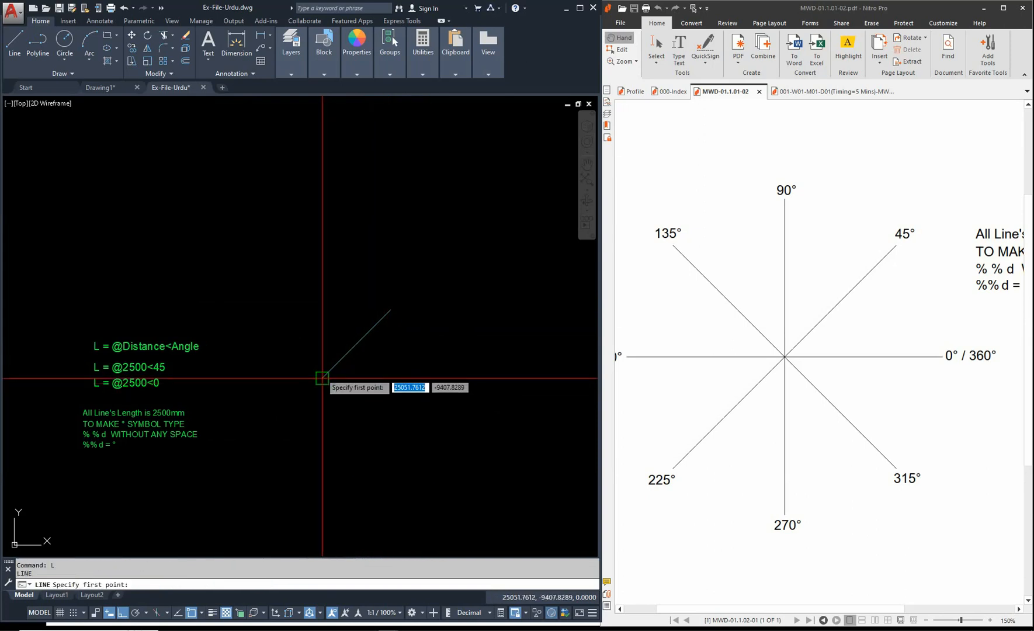
pyautogui.click(322, 378)
pyautogui.write('2500')
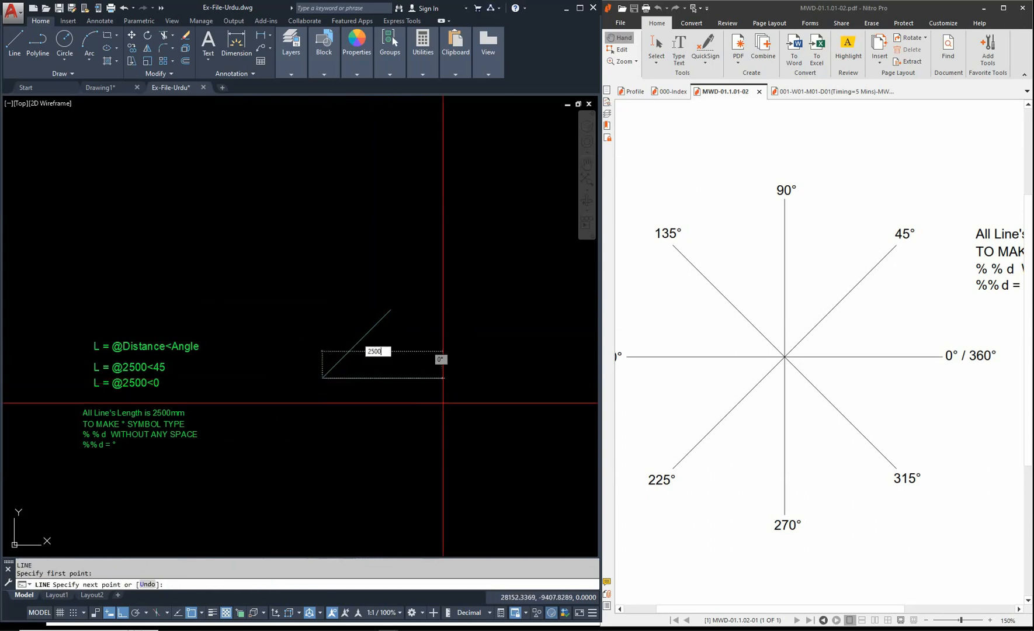
pyautogui.press('Return')
pyautogui.press('Escape')
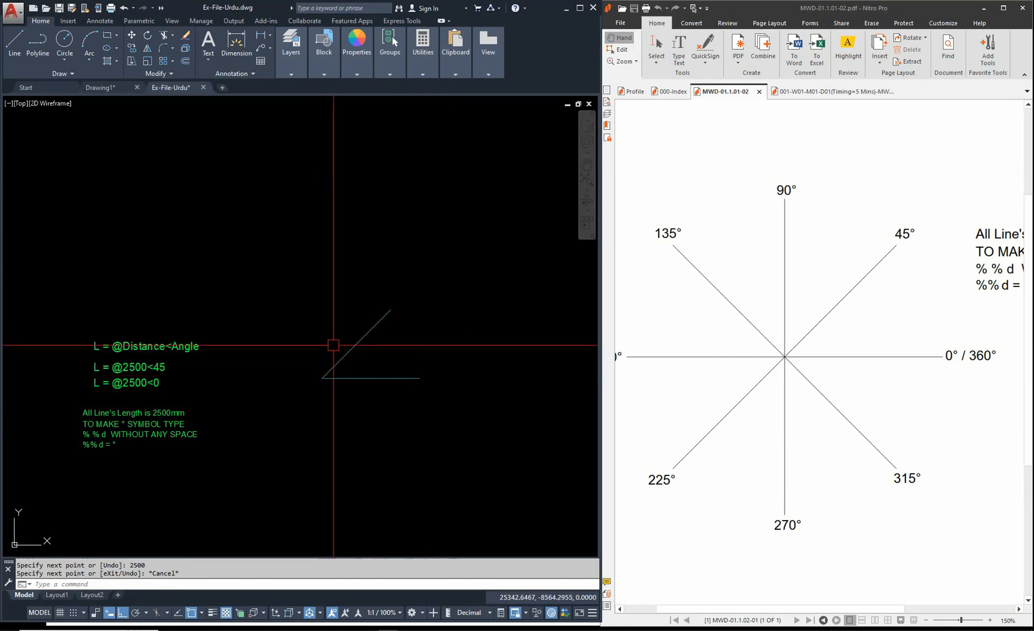
# - Draw a vertical line straight up from the common corner point with Ortho on and a direct distance of 2500
pyautogui.moveTo(333, 344); pyautogui.dragTo(368, 369, button='middle')
pyautogui.press('Escape')
pyautogui.write('l')
pyautogui.press('Return')
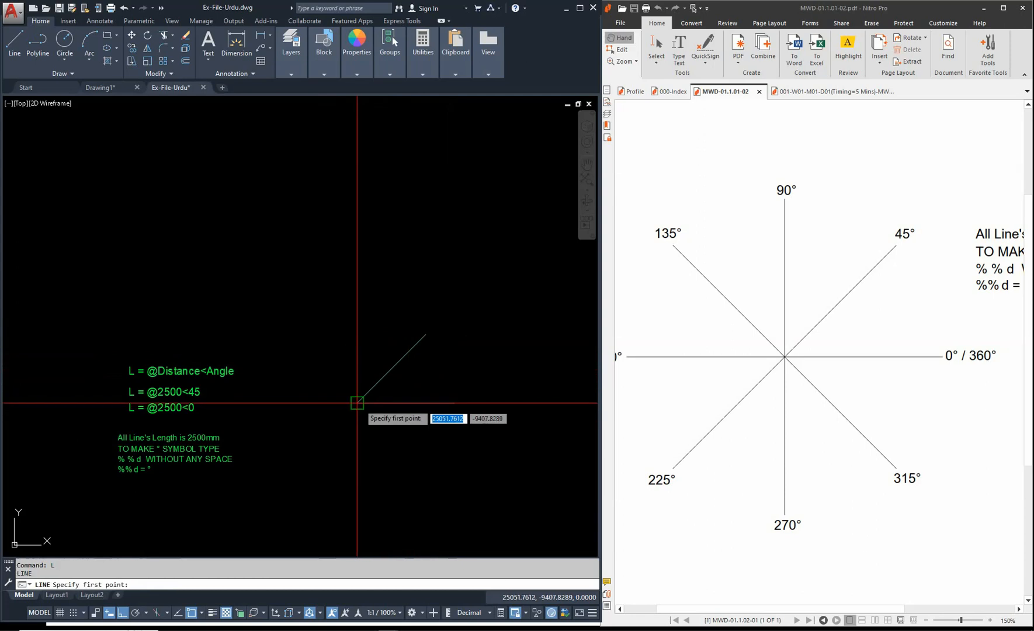
pyautogui.click(358, 406)
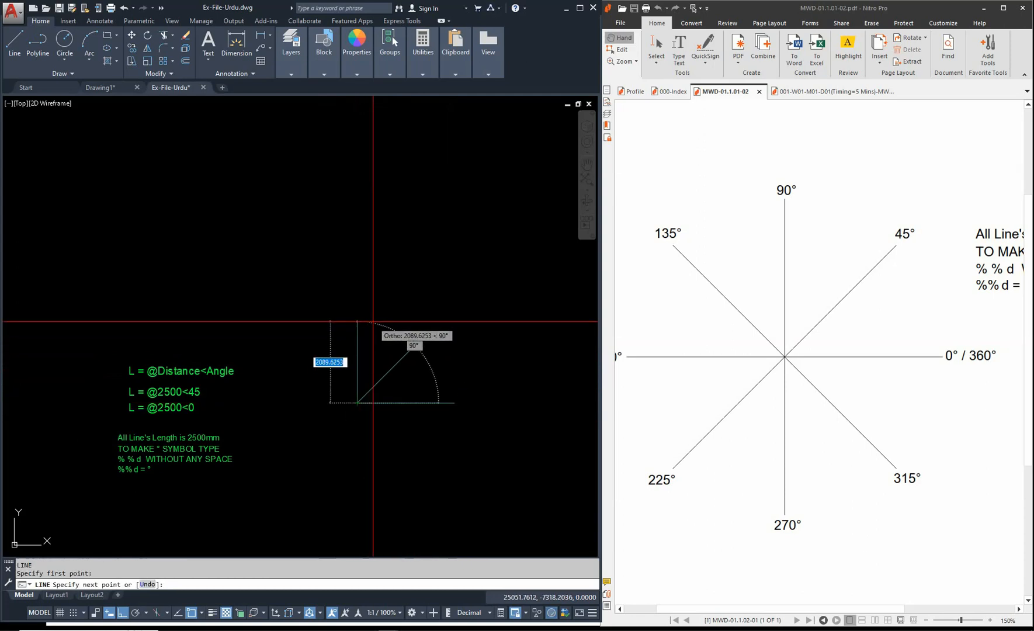
pyautogui.write('2500')
pyautogui.press('Return')
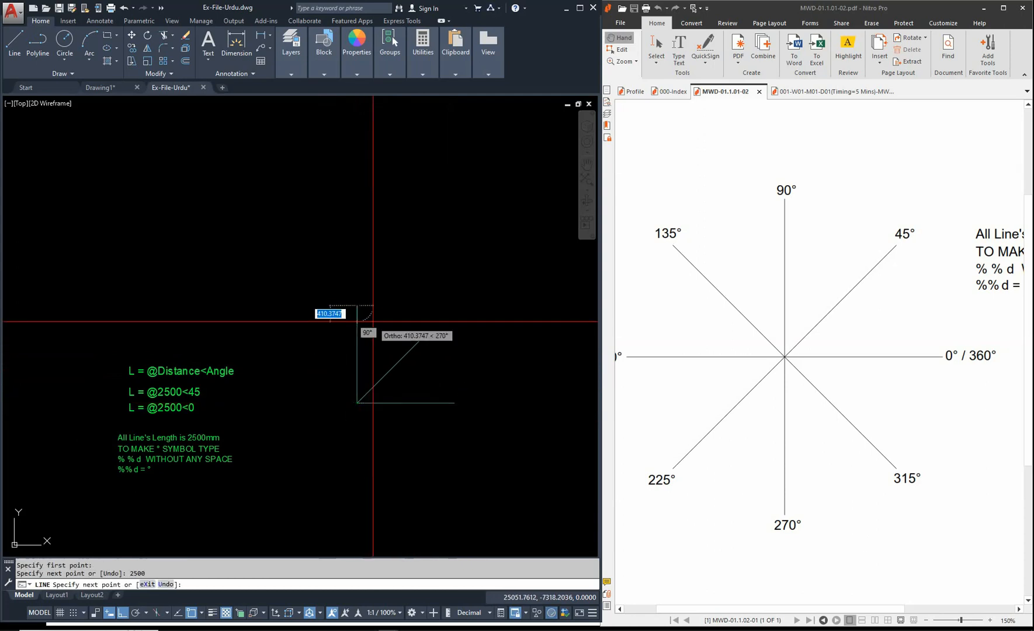
pyautogui.press('Escape')
pyautogui.moveTo(418, 370); pyautogui.dragTo(485, 378, button='middle')
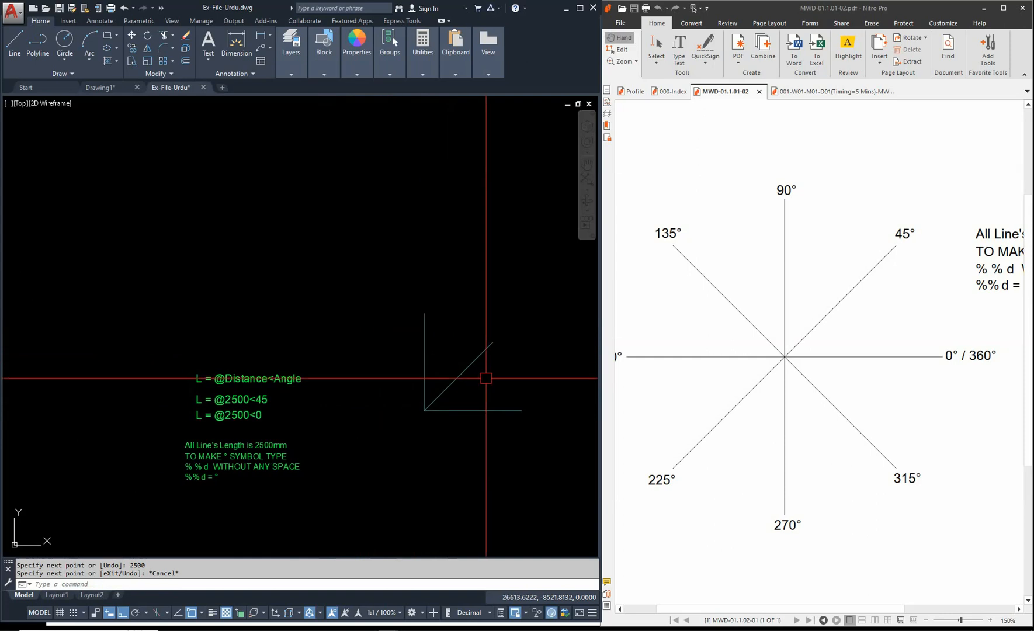
pyautogui.write('l')
pyautogui.press('Return')
pyautogui.click(424, 410)
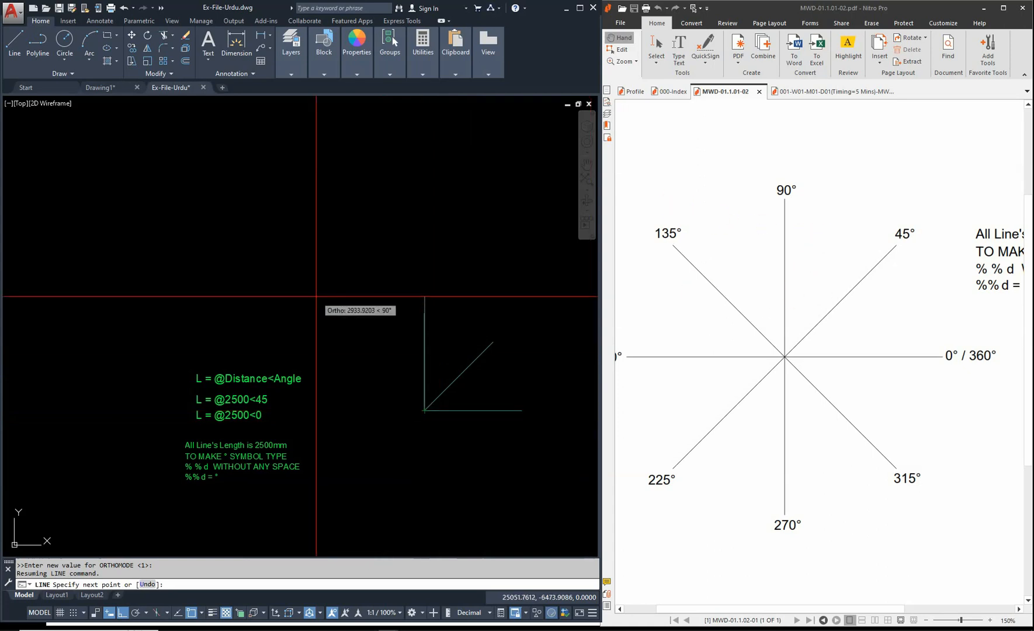
pyautogui.write('@2500<135')
pyautogui.press('Return')
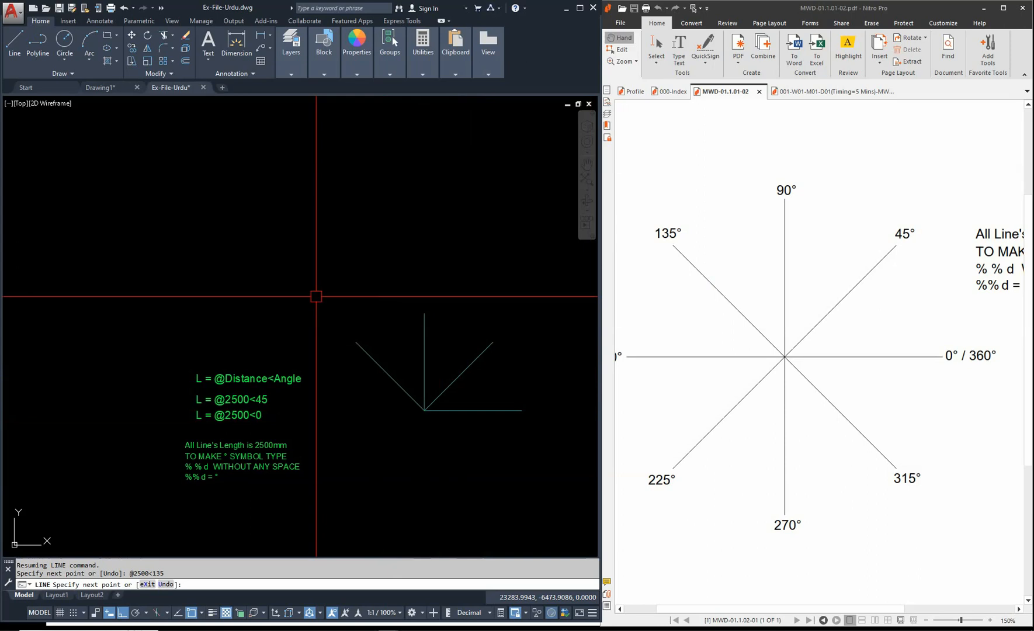
pyautogui.press('Escape')
pyautogui.press('Escape')
pyautogui.click(700, 370)
pyautogui.moveTo(727, 374); pyautogui.dragTo(748, 375)
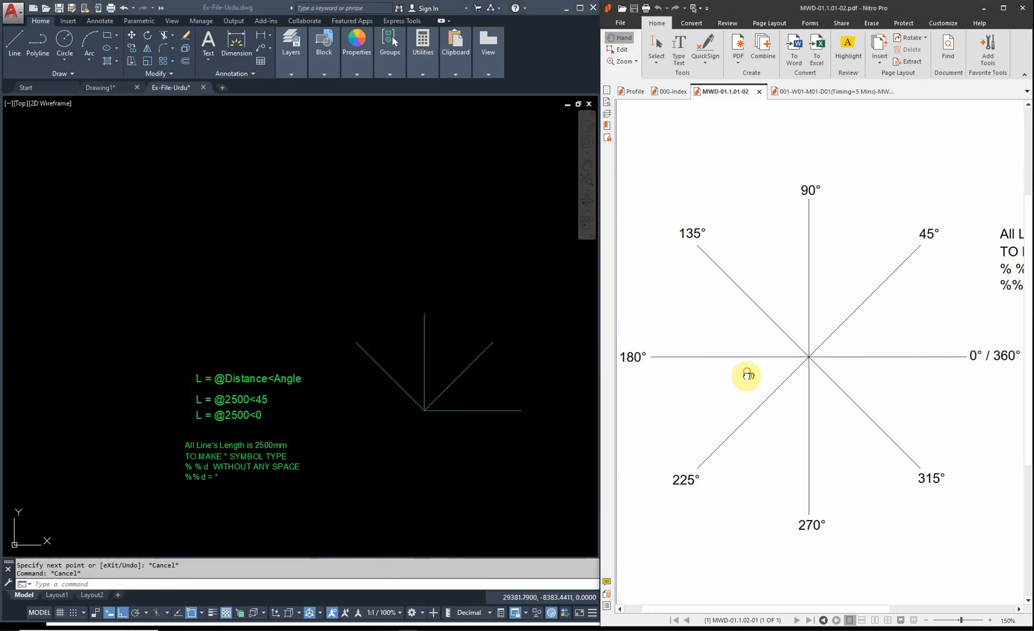
pyautogui.click(384, 414)
pyautogui.click(423, 413)
pyautogui.write('L')
pyautogui.press('Return')
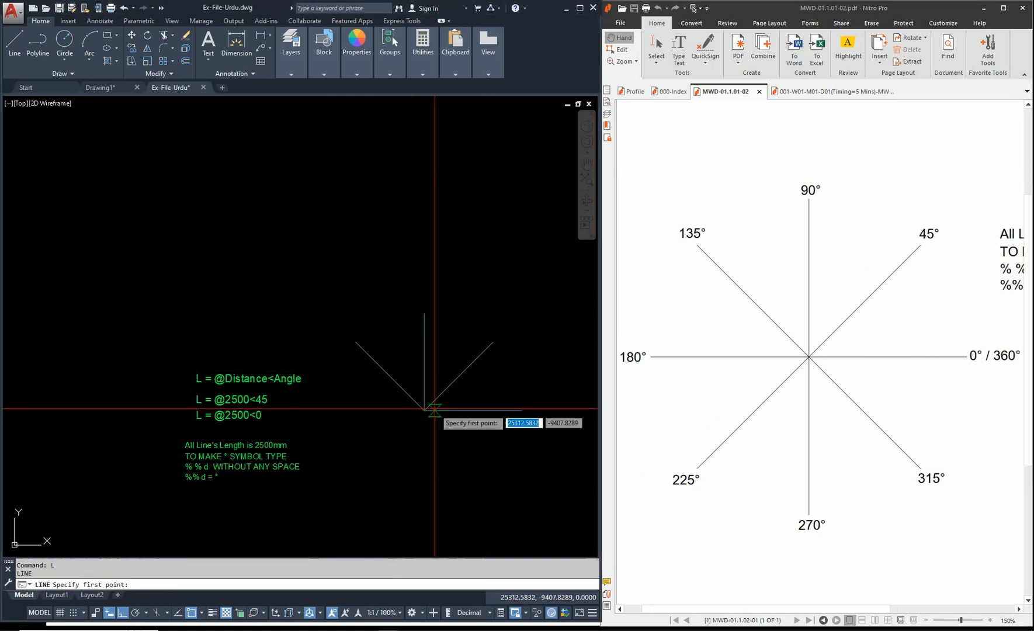
pyautogui.click(424, 411)
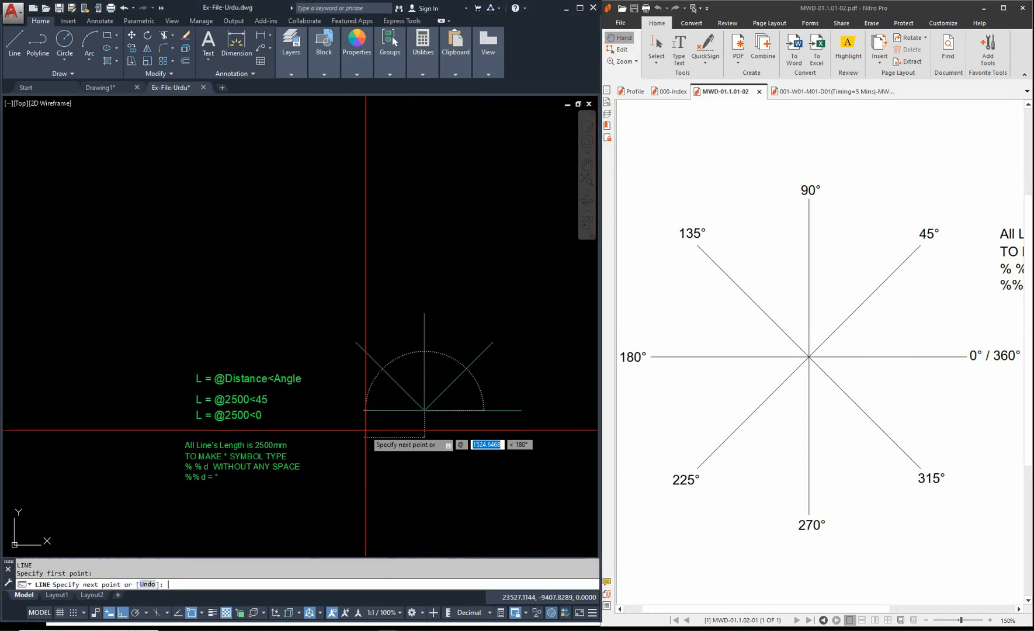
pyautogui.write('2500')
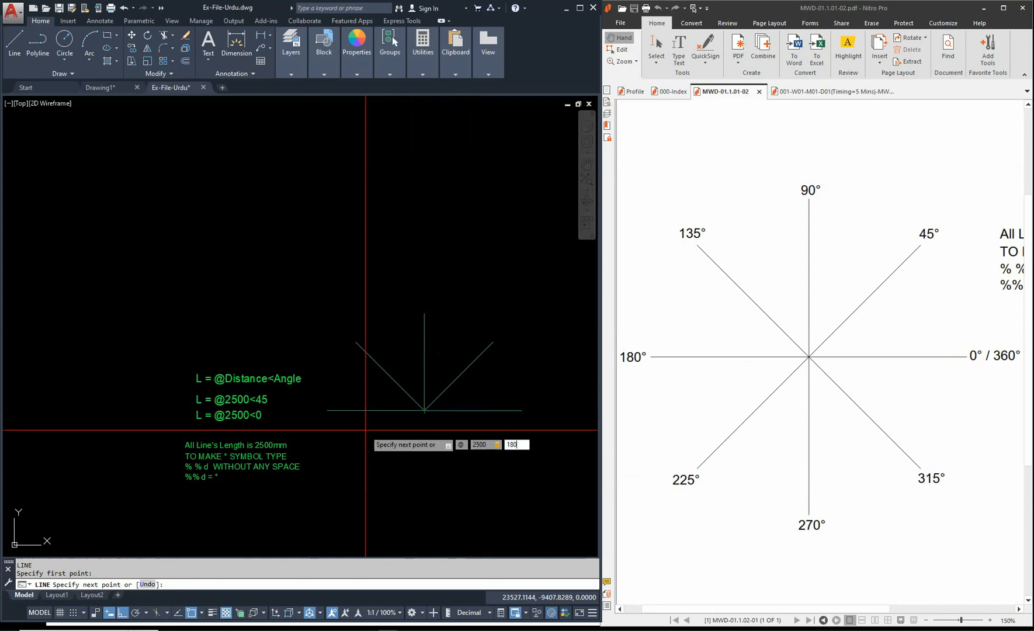
pyautogui.press('Return')
pyautogui.press('Escape')
pyautogui.write('L')
pyautogui.press('Return')
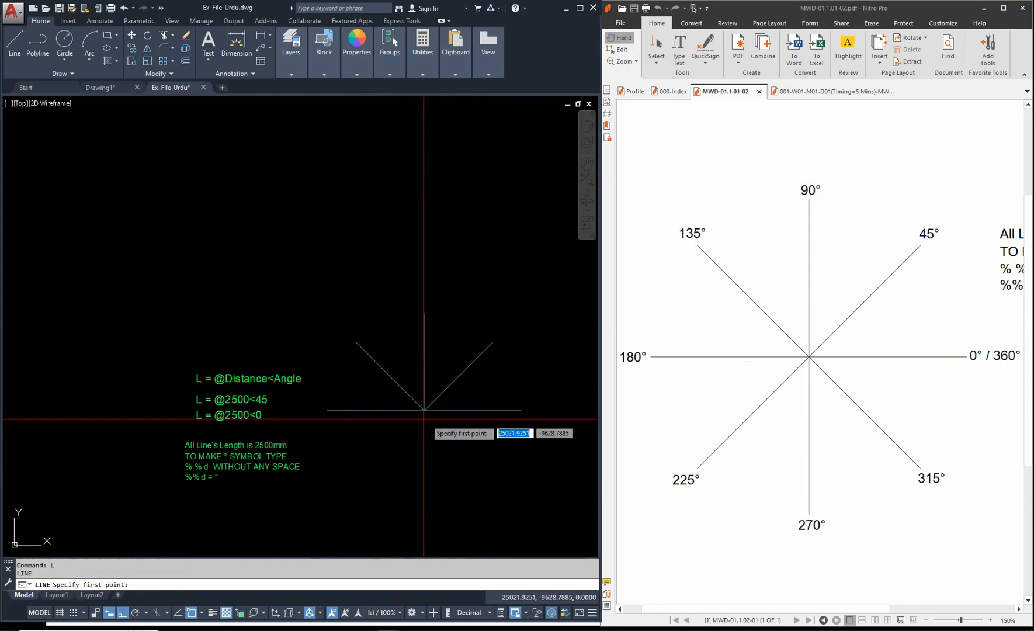
pyautogui.click(424, 411)
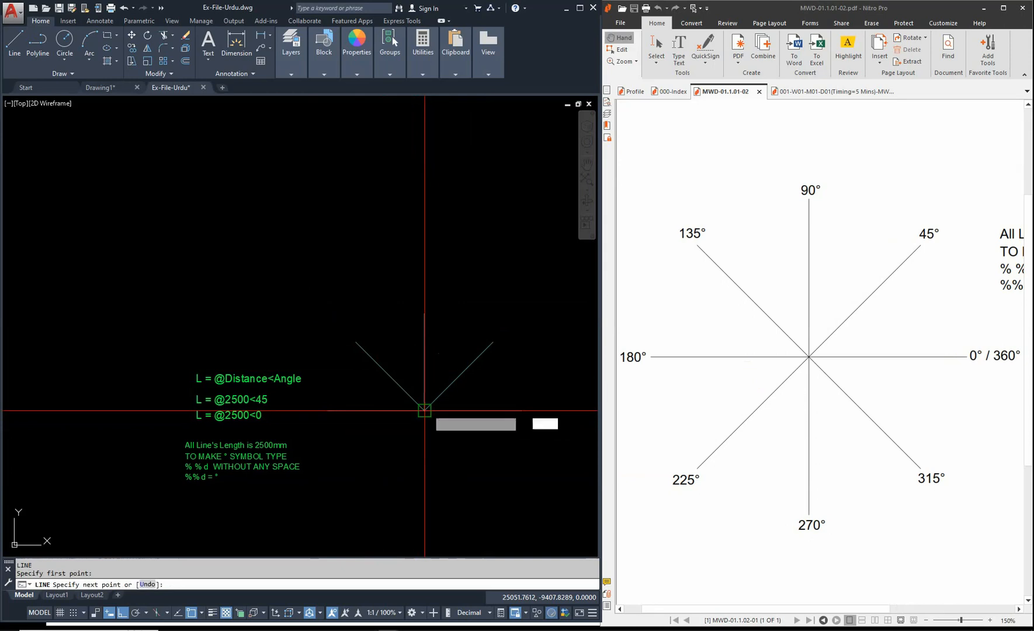
pyautogui.write('@2500')
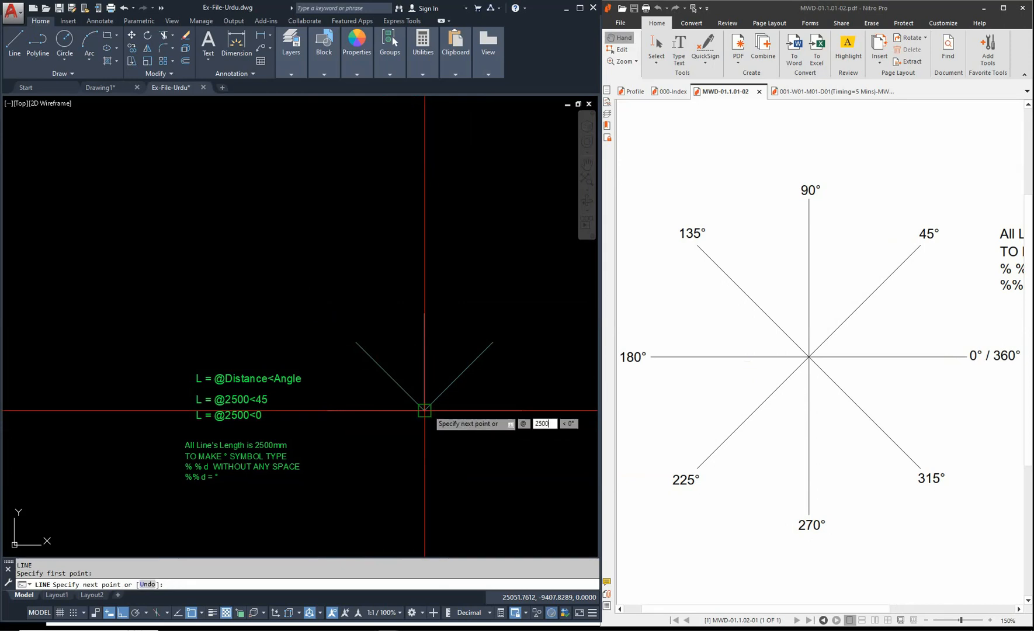
pyautogui.write('<225')
pyautogui.press('Return')
pyautogui.press('Escape')
pyautogui.press('Escape')
# - Draw a vertical line straight down from the centre point with Ortho on and a direct distance of 2500
pyautogui.write('l')
pyautogui.press('Return')
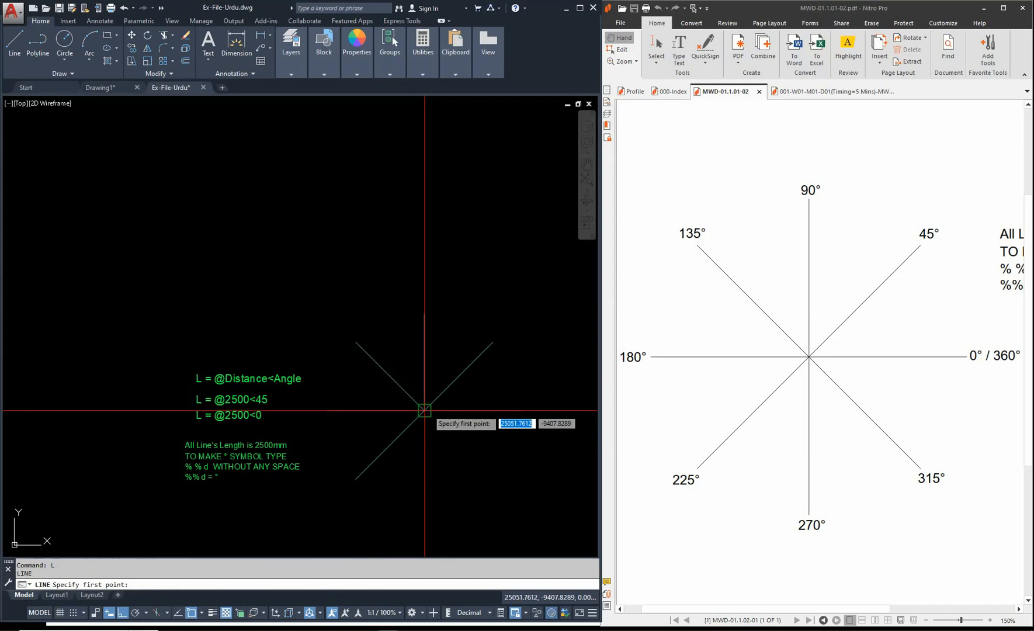
pyautogui.click(425, 411)
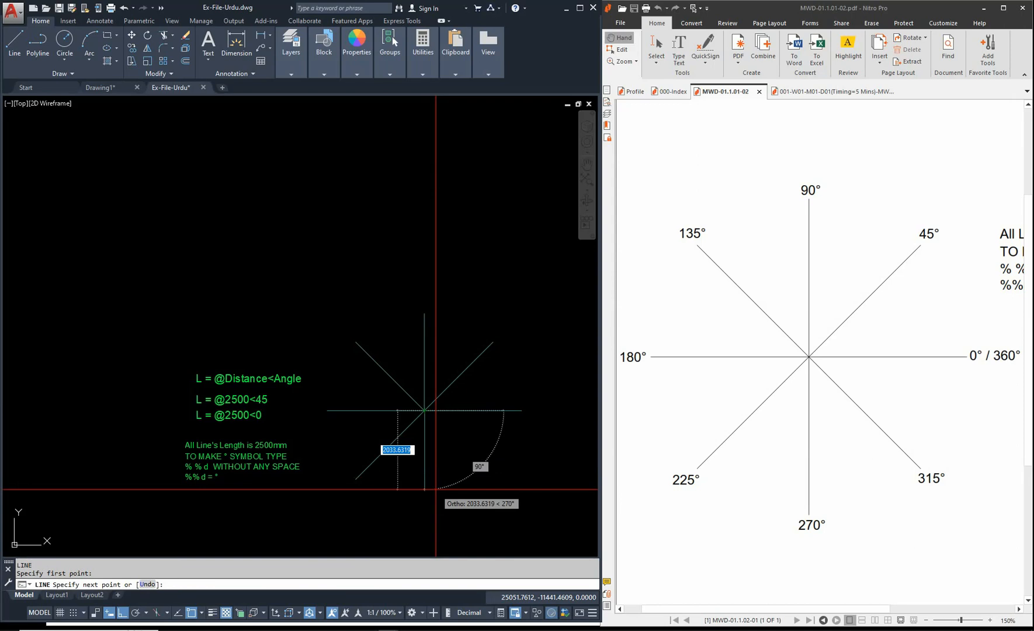
pyautogui.write('250')
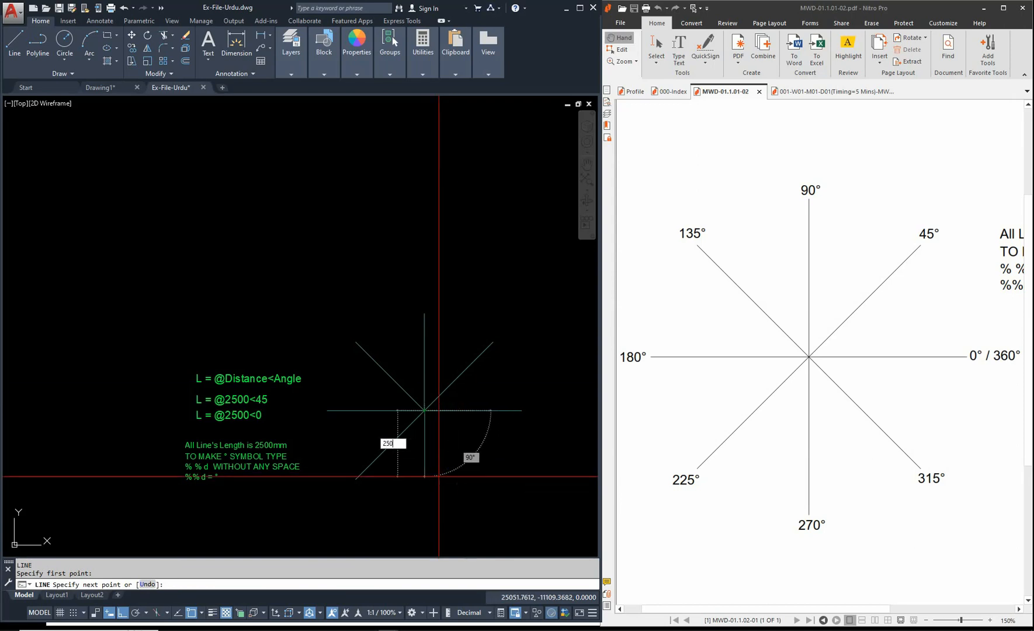
pyautogui.write('0')
pyautogui.press('Return')
pyautogui.press('Escape')
pyautogui.scroll(-2, 398, 442)
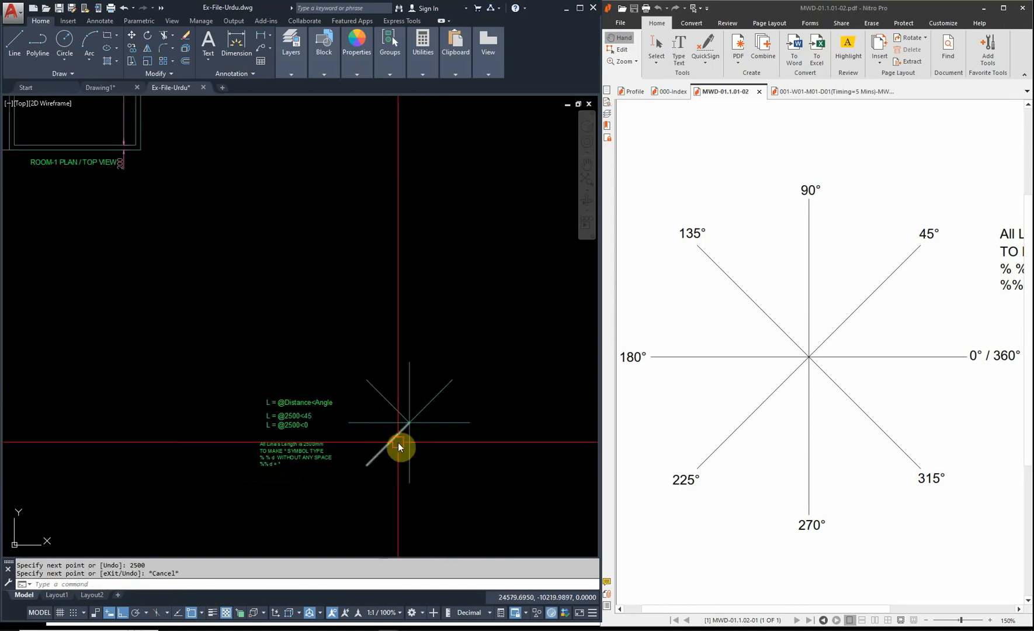
pyautogui.write('line')
pyautogui.press('Return')
pyautogui.click(409, 422)
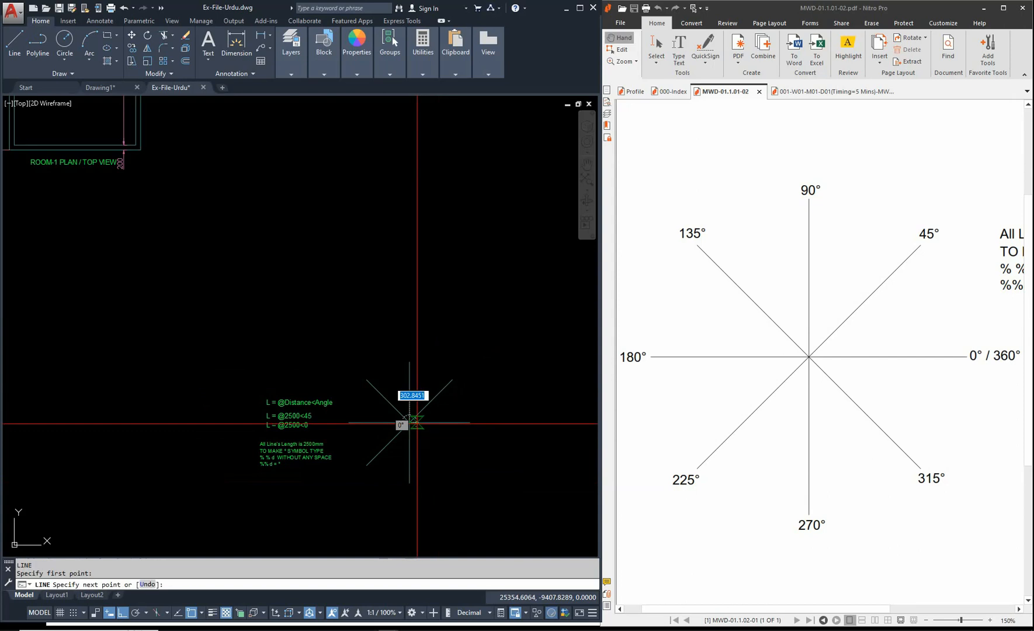
pyautogui.write('@2500')
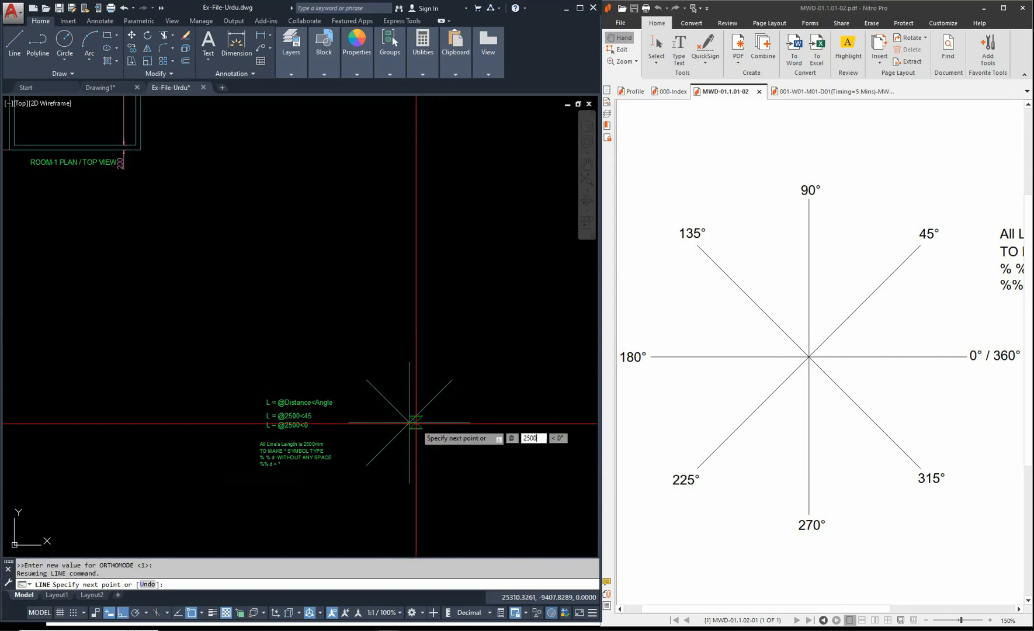
pyautogui.write('<315')
pyautogui.press('Return')
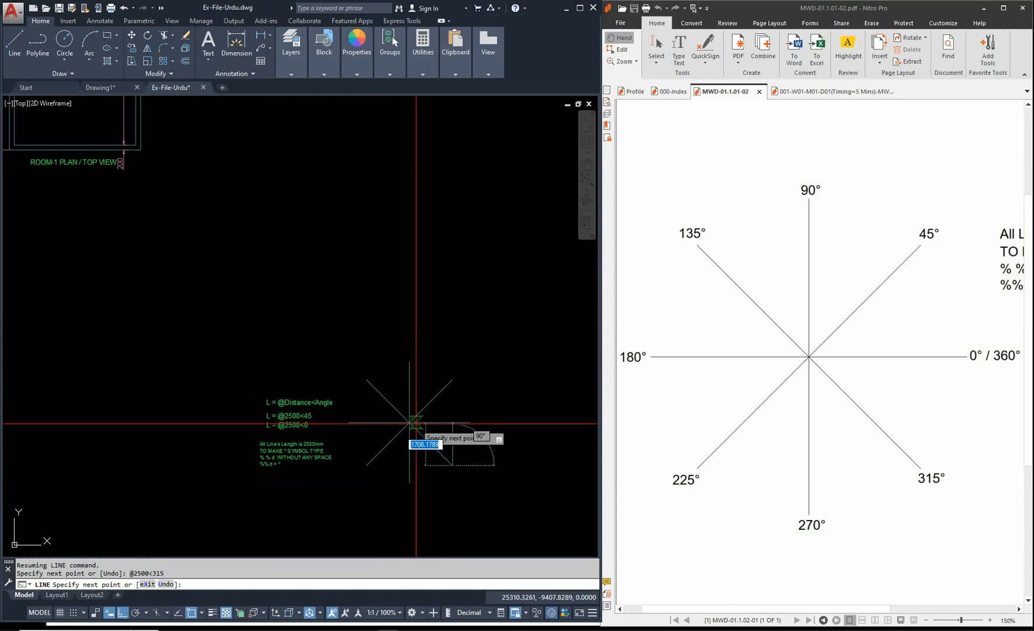
pyautogui.press('Escape')
pyautogui.scroll(2, 334, 407)
pyautogui.moveTo(513, 500); pyautogui.dragTo(421, 456, button='middle')
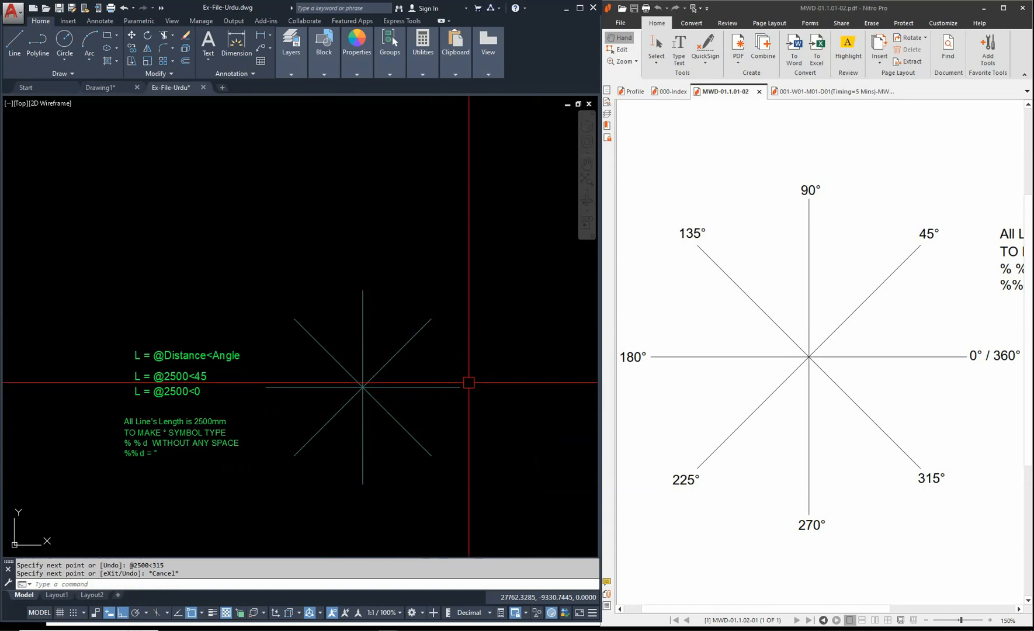
pyautogui.click(375, 384)
pyautogui.write('l')
pyautogui.press('Return')
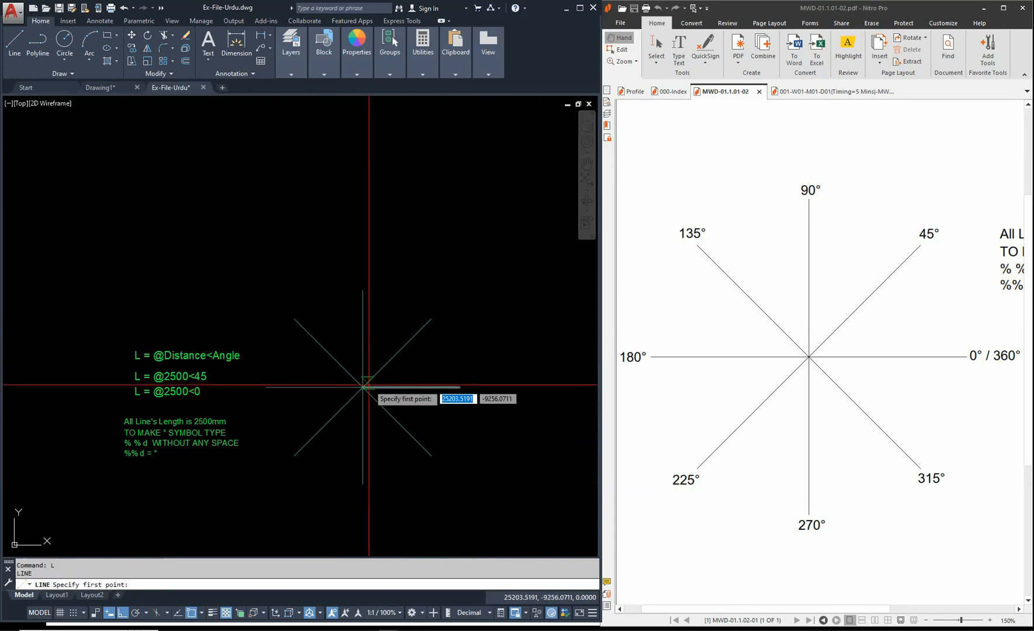
pyautogui.click(363, 387)
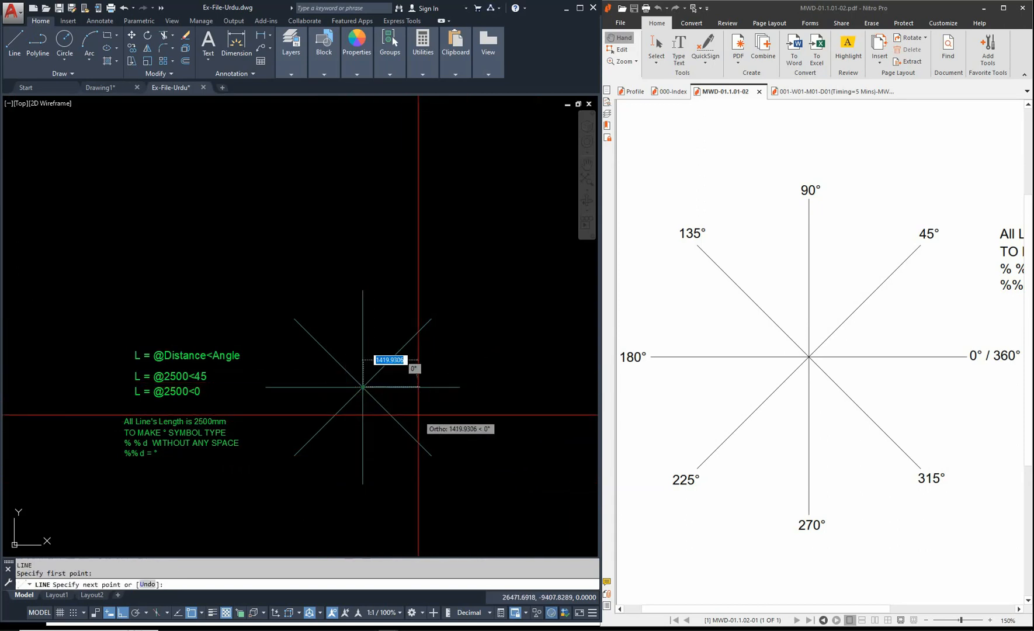
pyautogui.write('@2500<360')
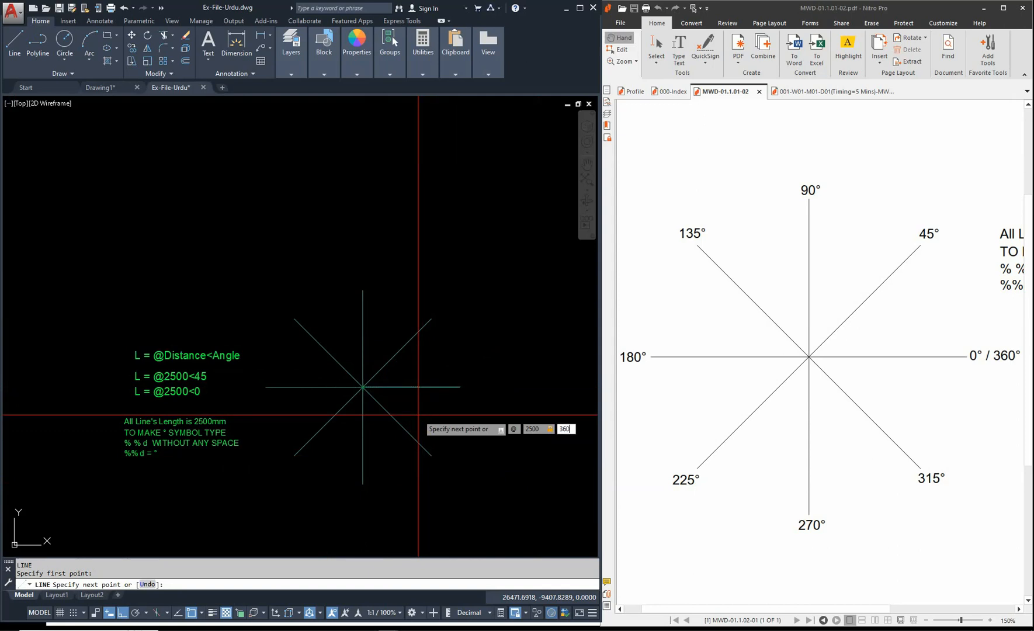
pyautogui.press('Return')
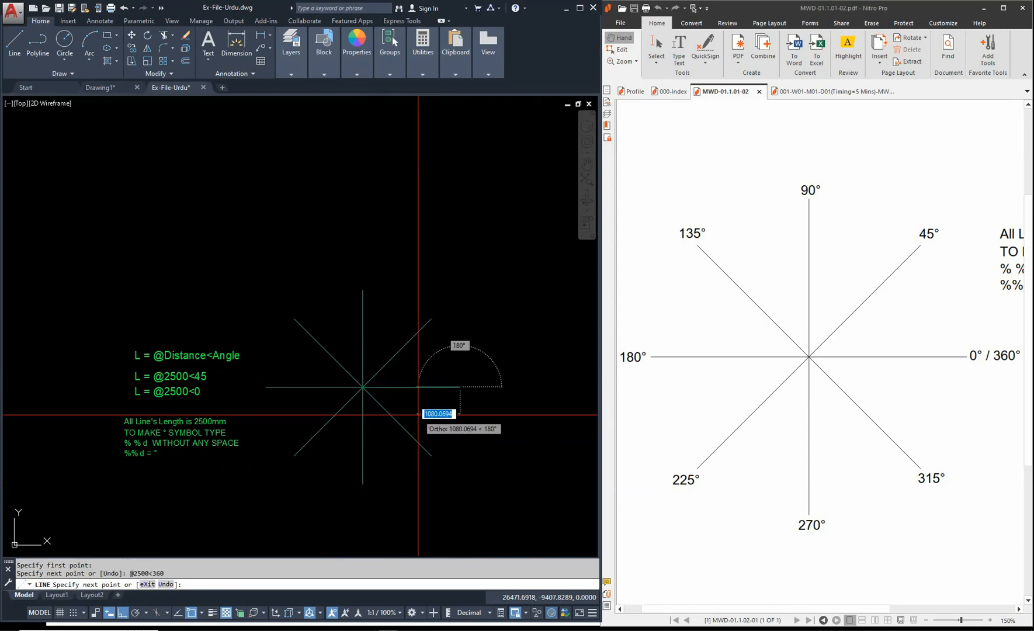
pyautogui.press('Escape')
# - Check the length and angle of the overlapping 0° and 360° lines in their properties, then deselect them
pyautogui.click(484, 379)
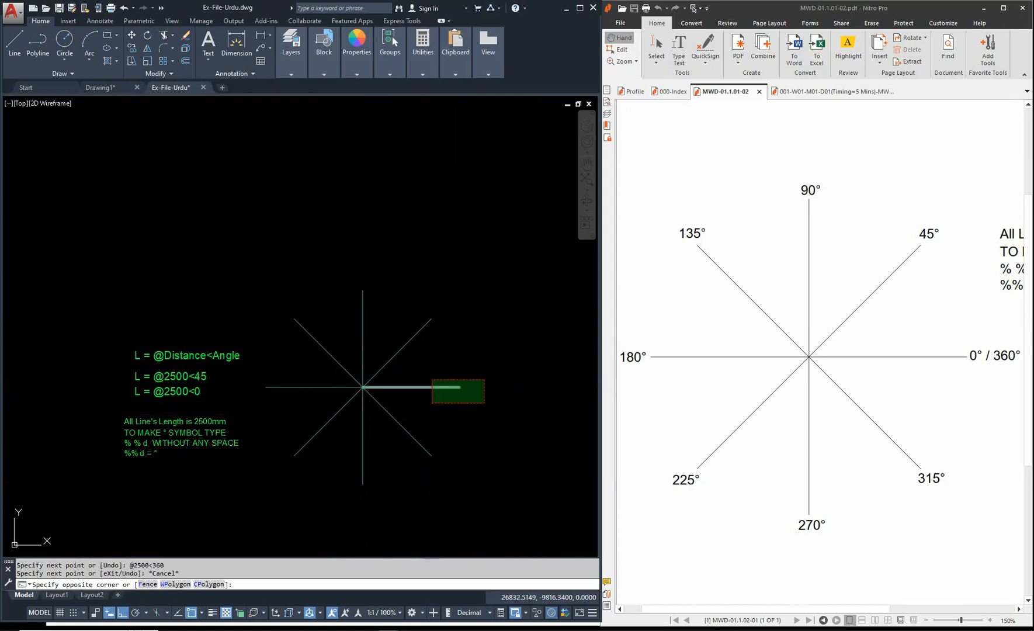
pyautogui.click(443, 392)
pyautogui.hotkey('ctrl', '1')
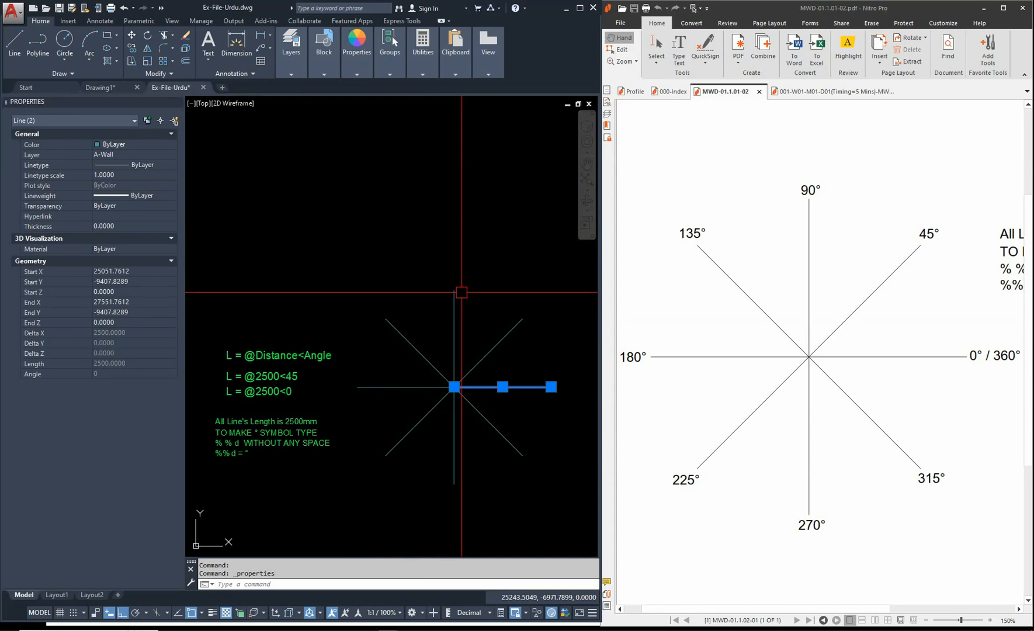
pyautogui.press('Escape')
# - Examine the angle labels and the degree-symbol notes beside the line exercise in the Nitro Pro reference PDF
pyautogui.scroll(-3, 464, 361)
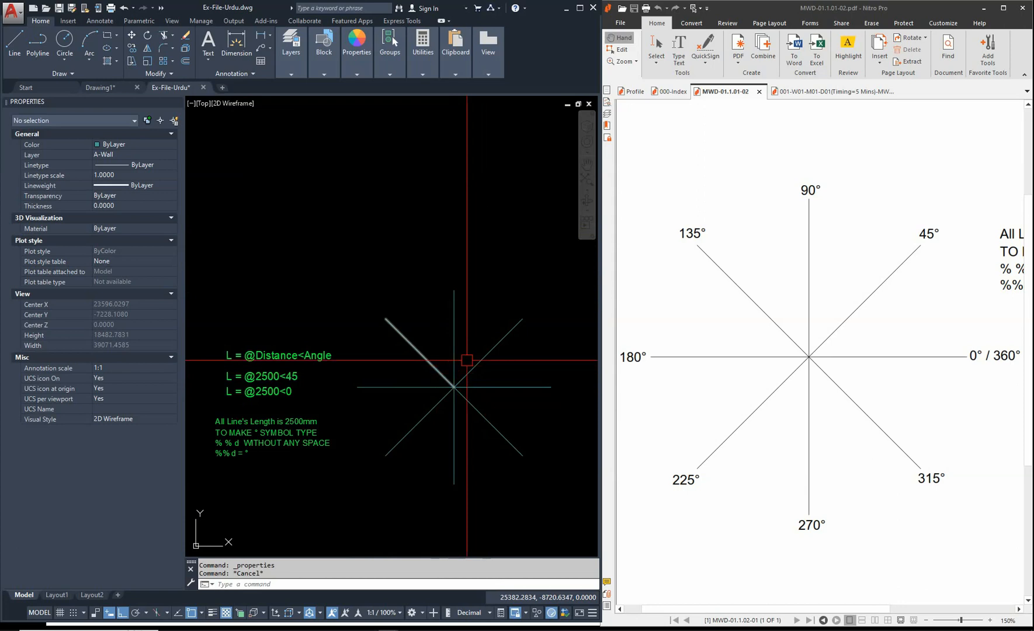
pyautogui.moveTo(499, 382); pyautogui.dragTo(404, 420, button='middle')
pyautogui.scroll(-3, 397, 377)
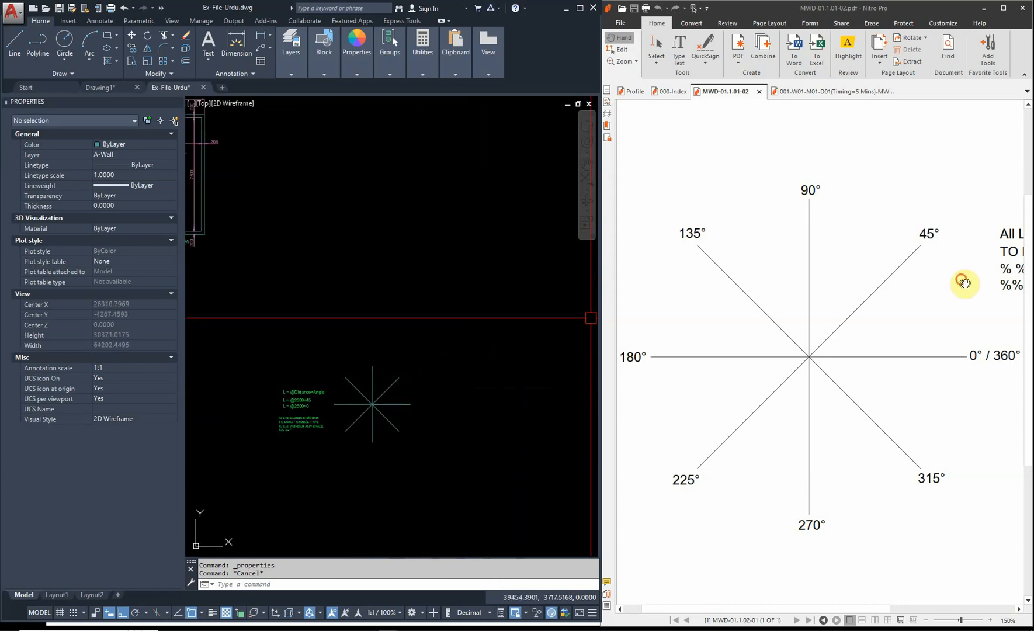
pyautogui.moveTo(944, 291); pyautogui.dragTo(917, 295)
pyautogui.moveTo(928, 351); pyautogui.dragTo(827, 361)
pyautogui.moveTo(757, 442); pyautogui.dragTo(789, 443)
pyautogui.moveTo(843, 372); pyautogui.dragTo(772, 428)
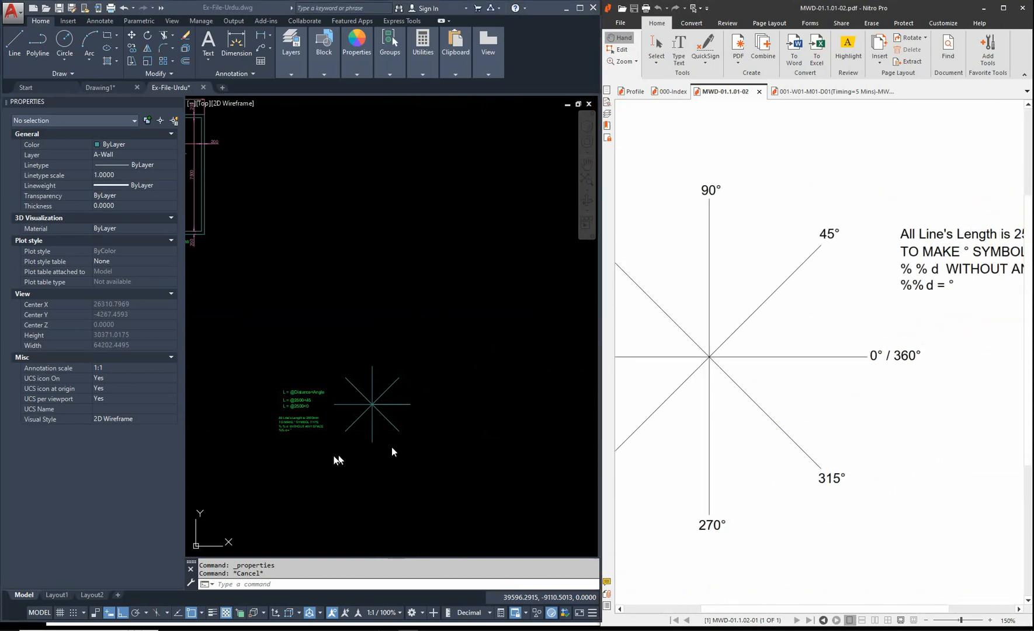
pyautogui.press('Escape')
pyautogui.scroll(4, 310, 386)
pyautogui.write('co')
pyautogui.press('Return')
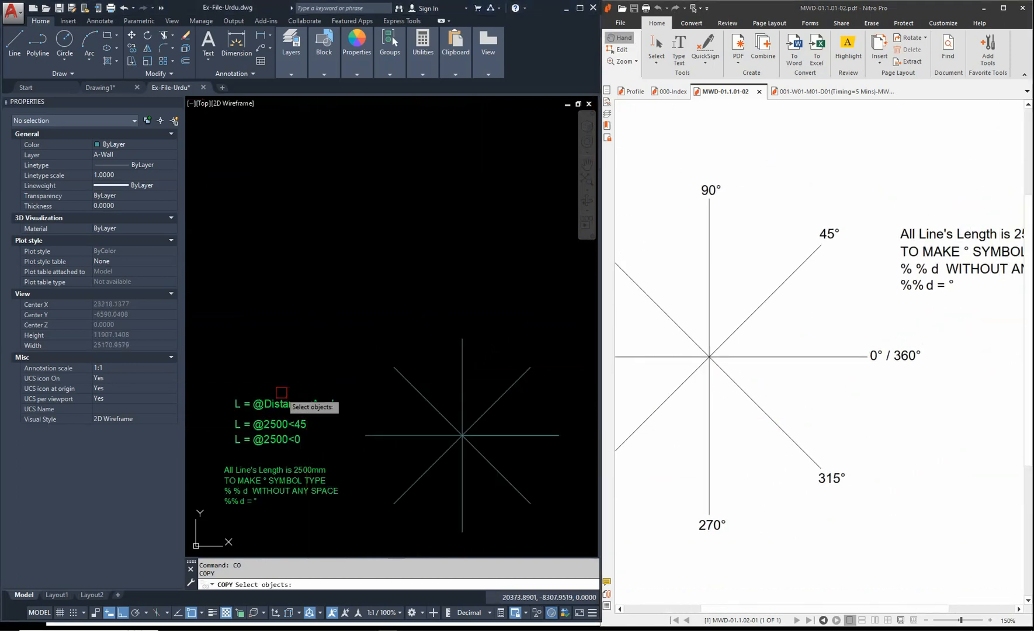
pyautogui.click(260, 399)
pyautogui.press('Return')
pyautogui.click(260, 399)
pyautogui.scroll(2, 392, 369)
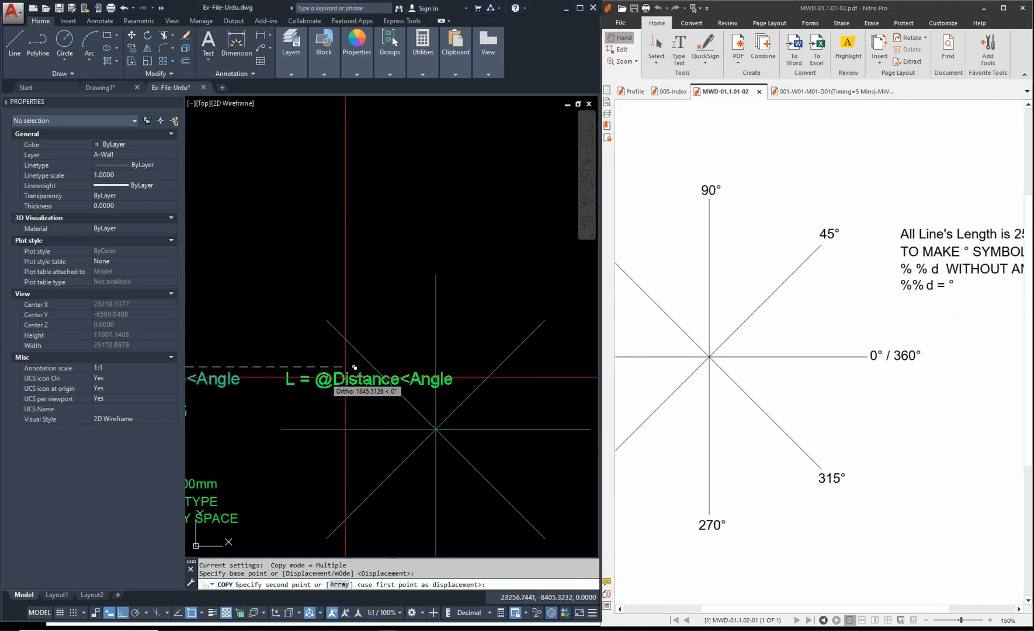
pyautogui.scroll(-4, 460, 362)
pyautogui.press('F8')
pyautogui.scroll(8, 494, 351)
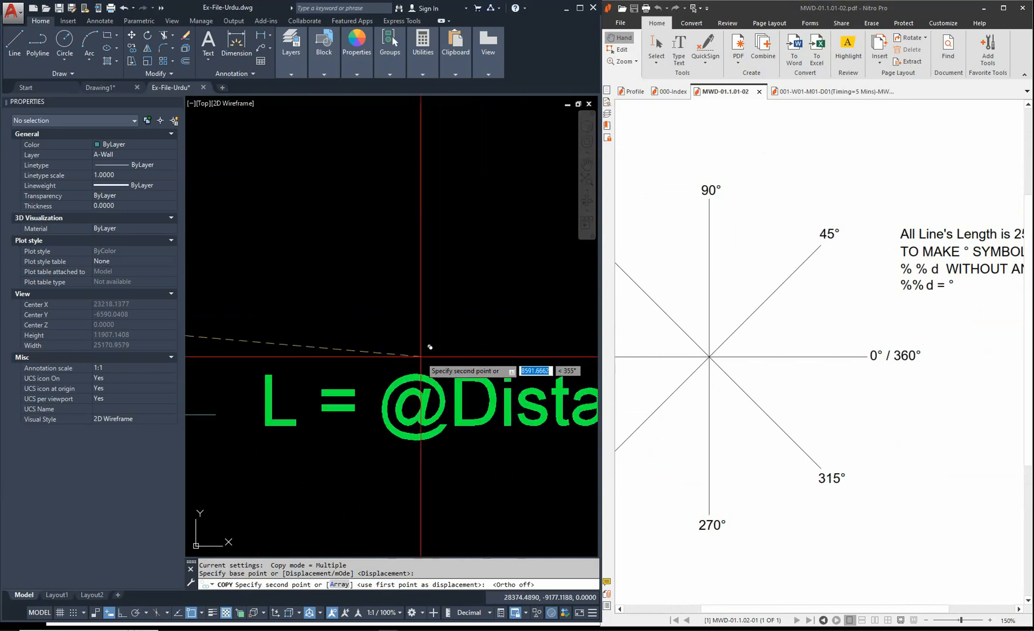
pyautogui.click(392, 369)
pyautogui.scroll(-4, 398, 369)
pyautogui.press('Escape')
pyautogui.press('Escape')
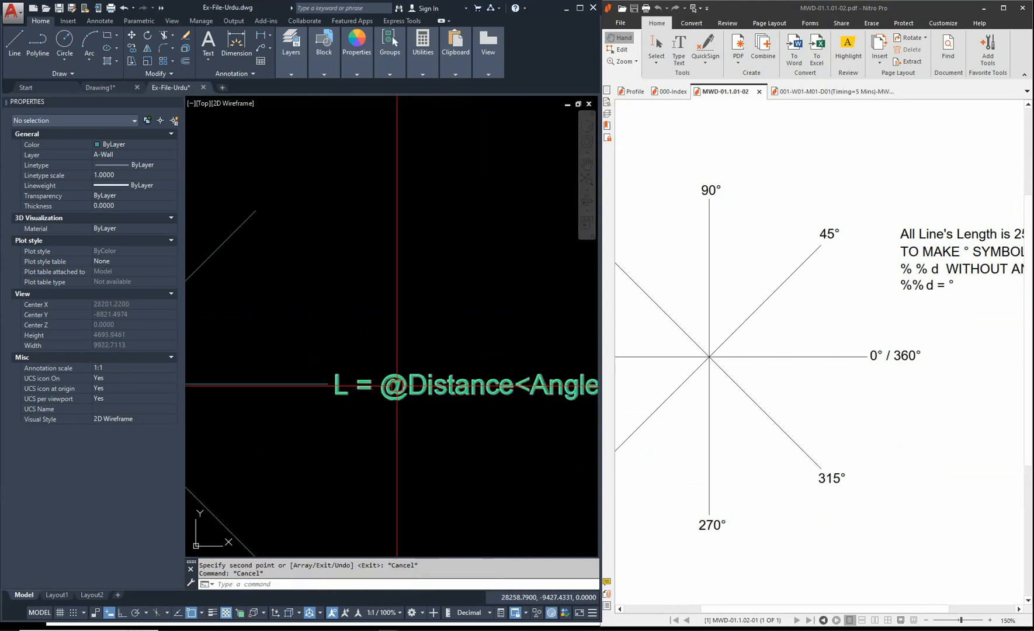
pyautogui.click(406, 390)
pyautogui.scroll(-2, 408, 401)
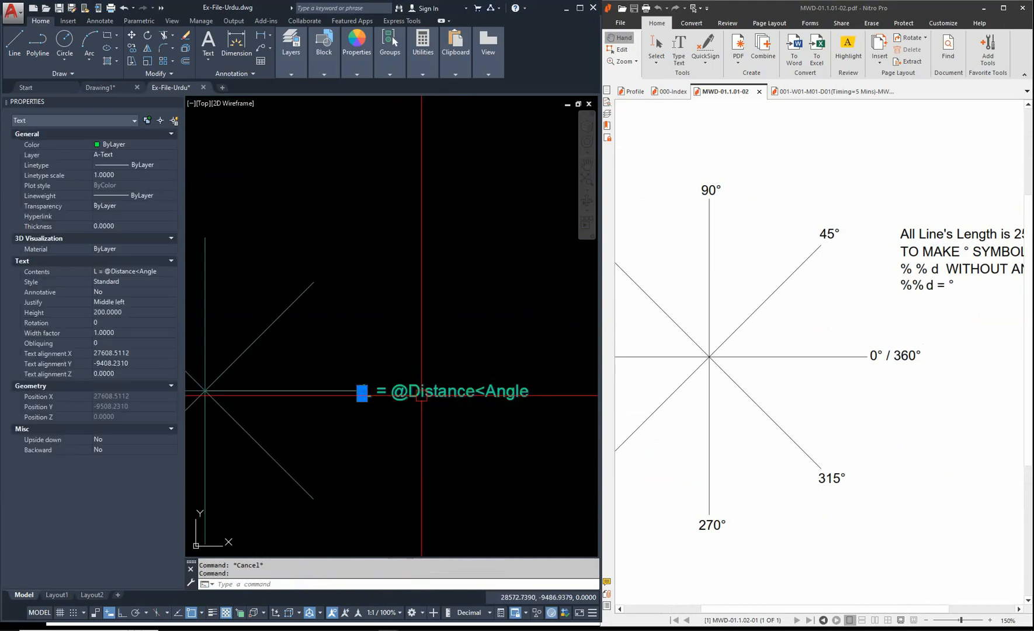
pyautogui.press('Escape')
pyautogui.doubleClick(513, 408)
pyautogui.write('0')
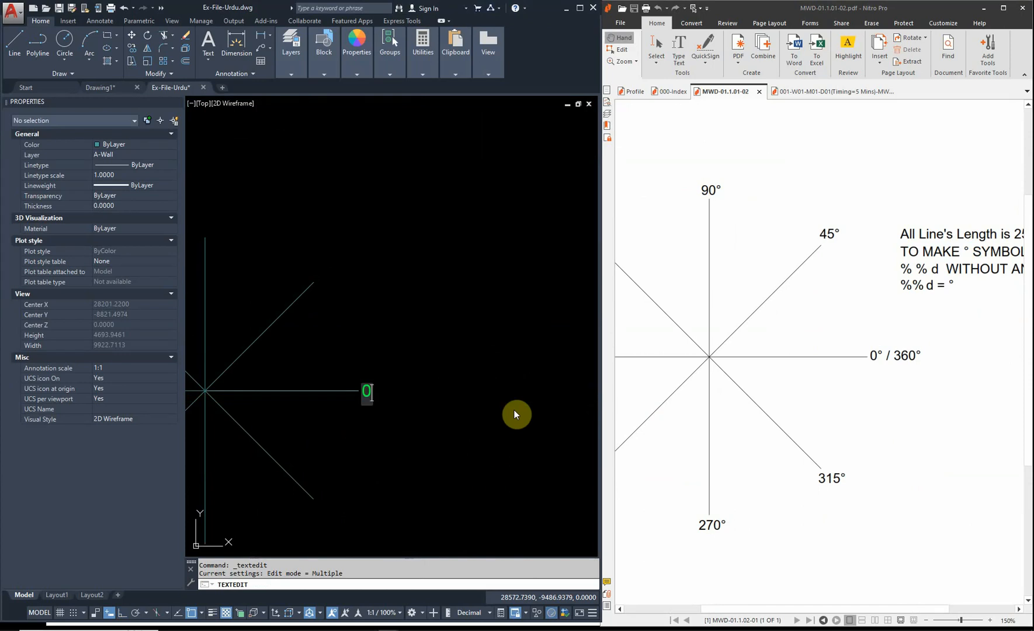
pyautogui.write('&&')
pyautogui.press('BackSpace')
pyautogui.press('BackSpace')
pyautogui.write('%%')
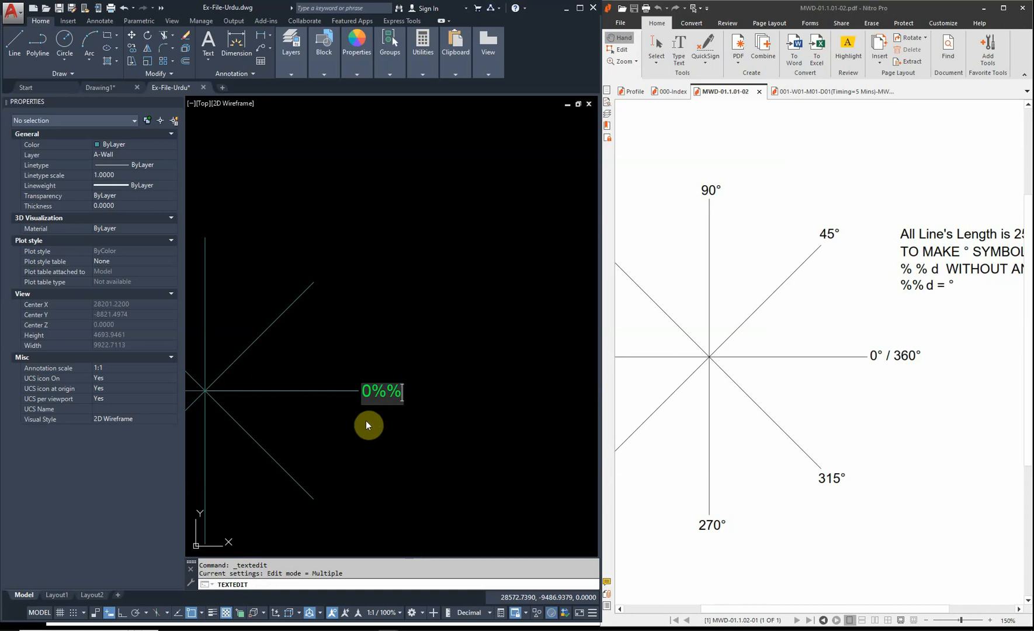
pyautogui.write('d')
pyautogui.scroll(-2, 520, 393)
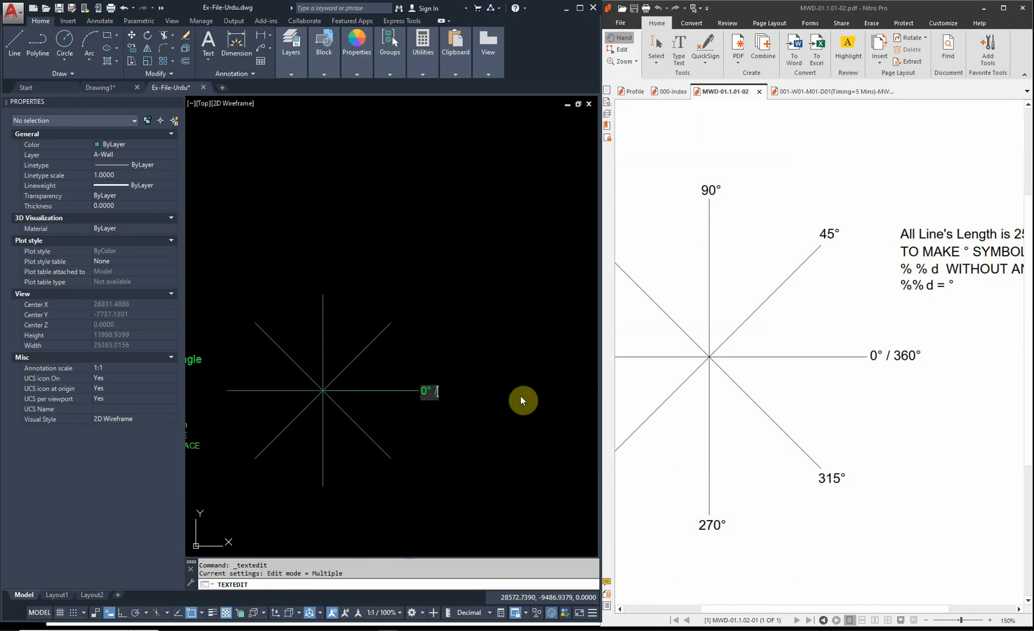
pyautogui.write('/ 360%%')
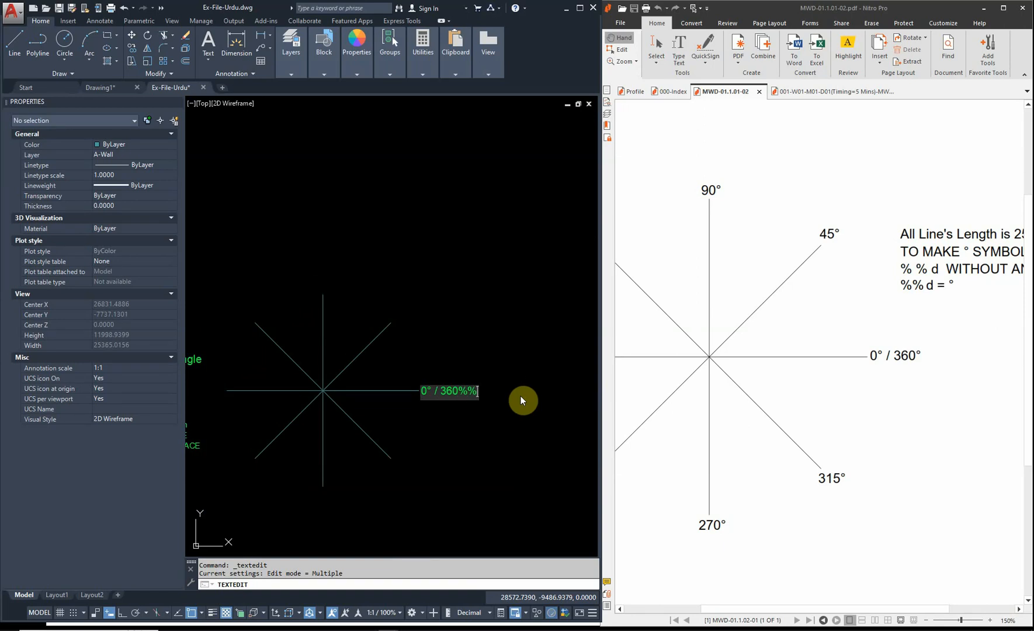
pyautogui.write('d')
pyautogui.click(447, 426)
pyautogui.press('Escape')
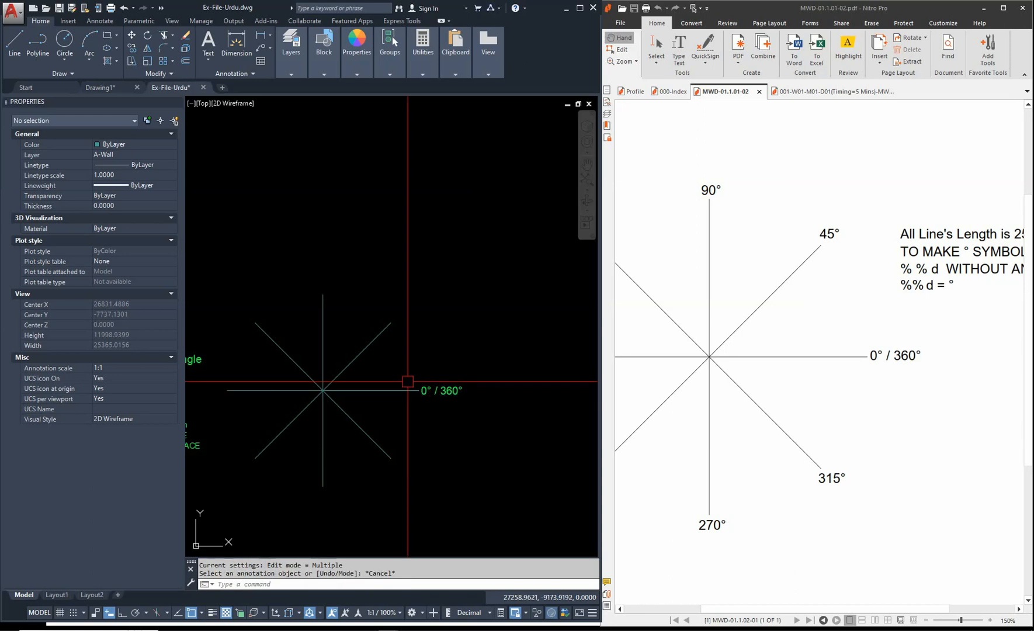
# - Copy the "0° / 360°" label to the outer end of the 45° line
pyautogui.click(423, 388)
pyautogui.write('co')
pyautogui.press('Return')
pyautogui.click(421, 392)
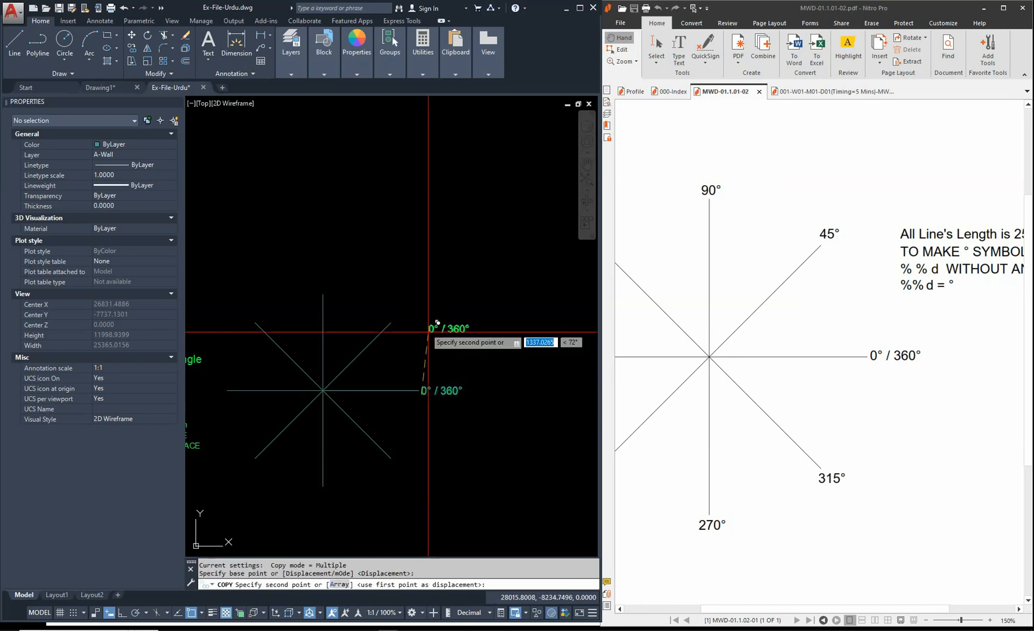
pyautogui.scroll(3, 410, 310)
pyautogui.click(293, 354)
pyautogui.press('Escape')
pyautogui.scroll(-1, 356, 356)
# - Change the copied label at the 45° line's end to "45%%d"
pyautogui.click(368, 348)
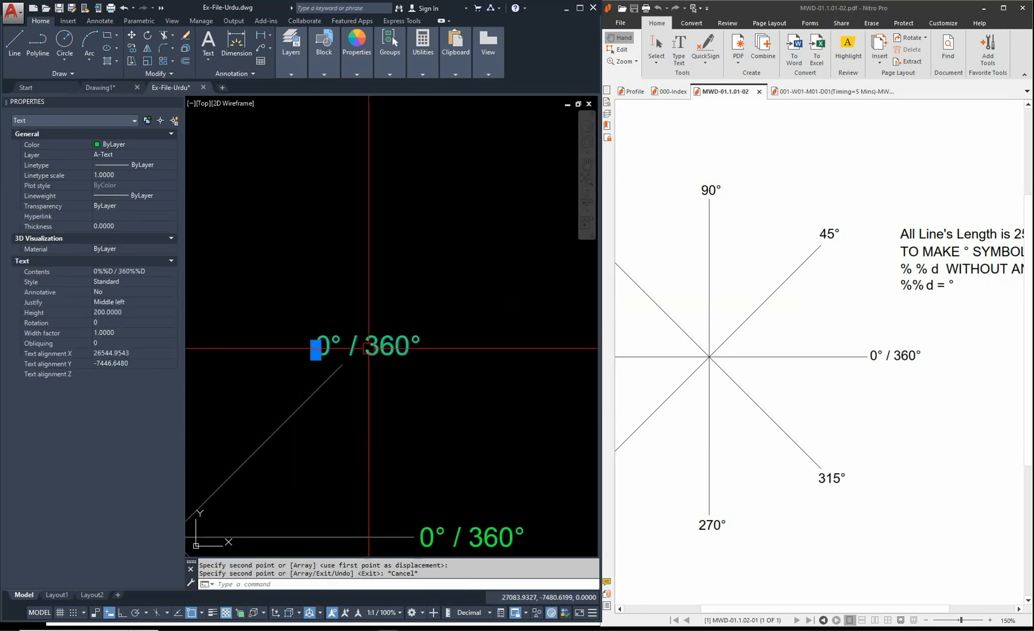
pyautogui.doubleClick(369, 348)
pyautogui.write('45')
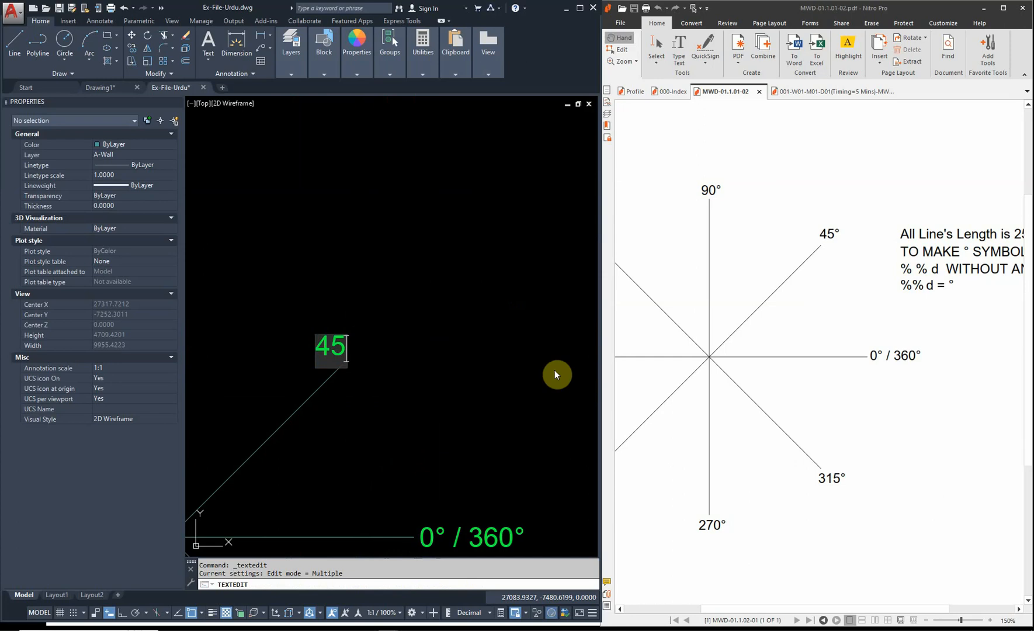
pyautogui.write('%%d')
pyautogui.click(394, 358)
pyautogui.press('Escape')
# - Move the 45° label so that it sits just above the outer end of its line
pyautogui.scroll(2, 327, 362)
pyautogui.write('m')
pyautogui.press('space')
pyautogui.click(342, 349)
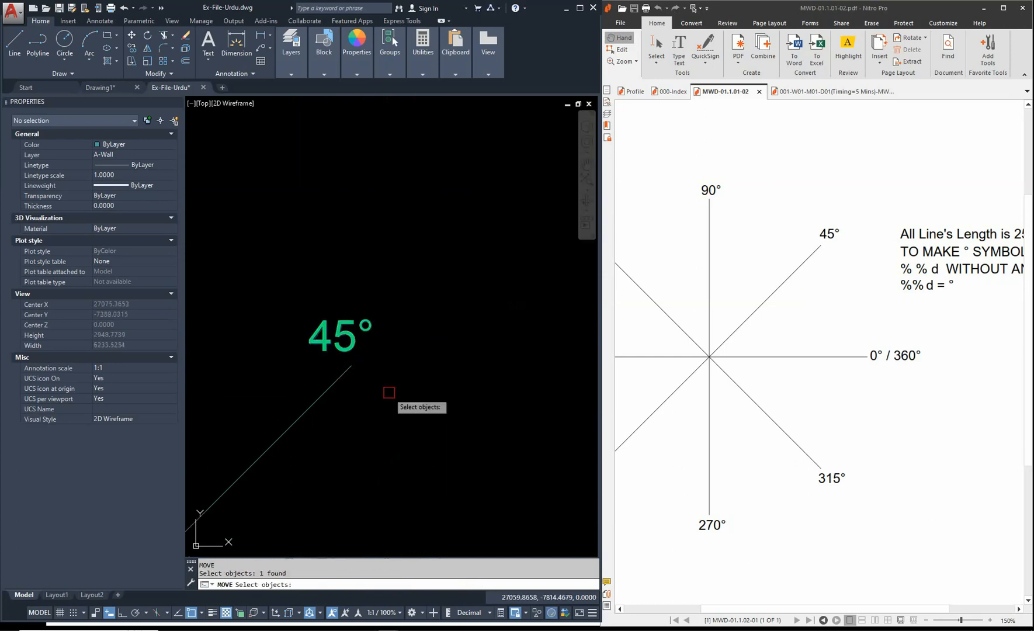
pyautogui.press('space')
pyautogui.click(409, 390)
pyautogui.scroll(-4, 485, 388)
pyautogui.press('Escape')
pyautogui.press('Escape')
# - Copy the 45° label to just above the upper end of the vertical line
pyautogui.write('co')
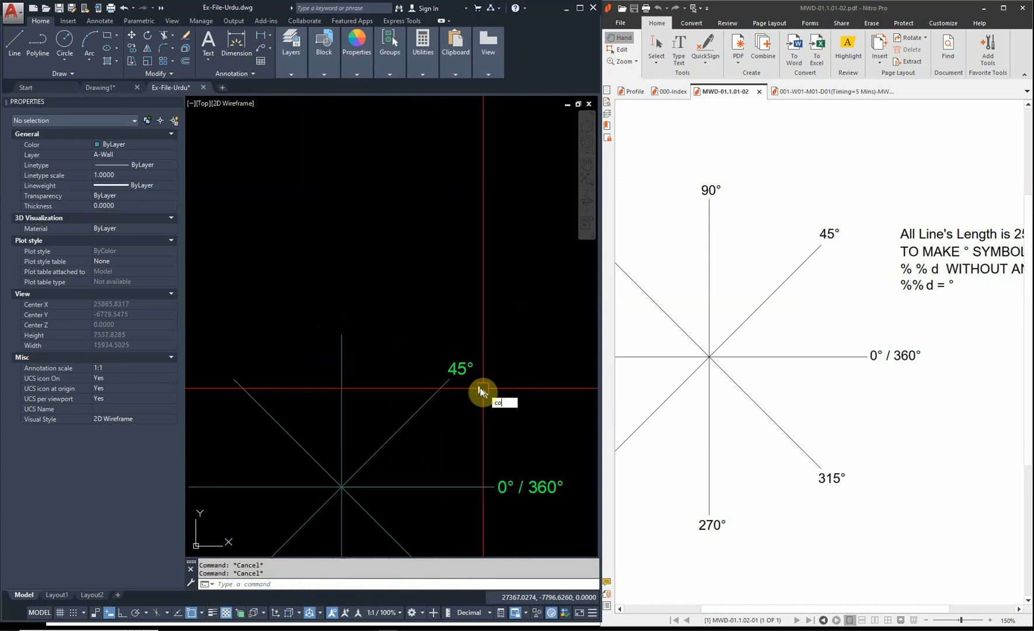
pyautogui.press('space')
pyautogui.click(464, 365)
pyautogui.press('space')
pyautogui.click(463, 365)
pyautogui.scroll(4, 344, 307)
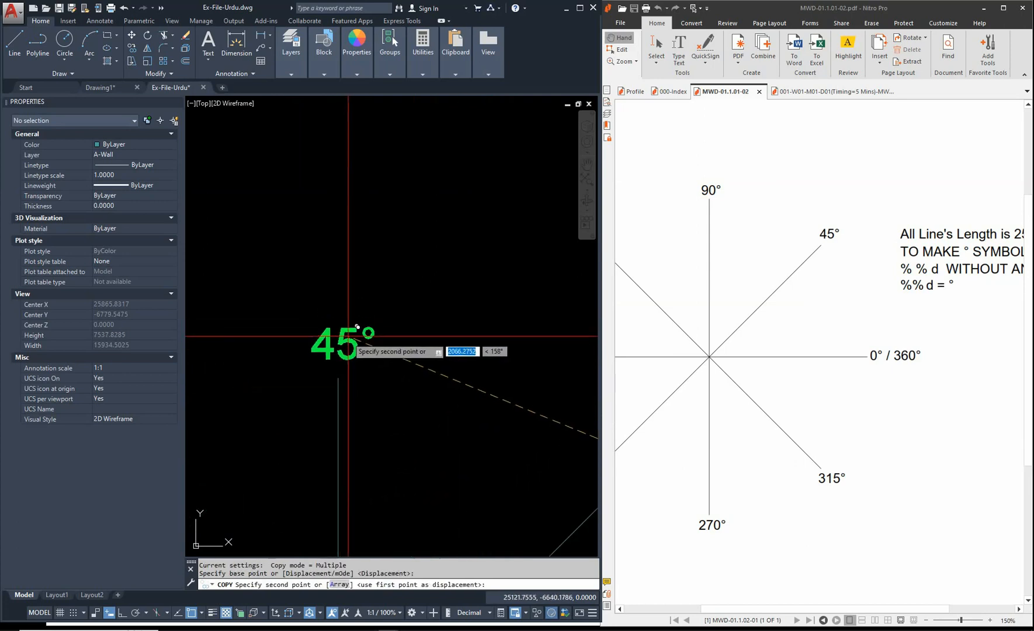
pyautogui.click(345, 337)
pyautogui.press('Escape')
pyautogui.scroll(-4, 356, 336)
# - Change the label above the vertical line to "90%%d"
pyautogui.doubleClick(351, 340)
pyautogui.write('9')
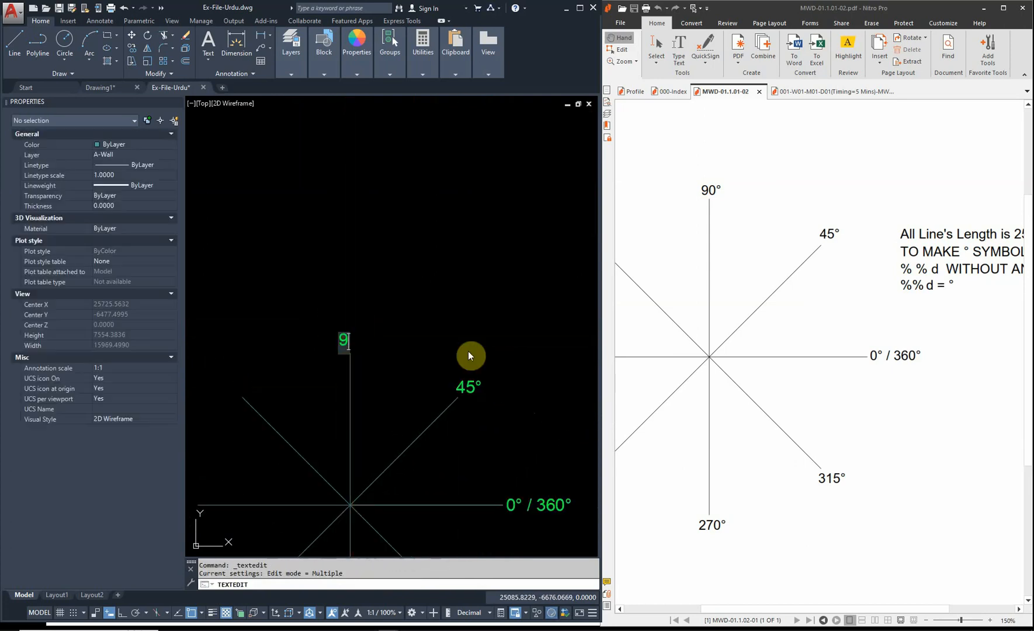
pyautogui.write('0%')
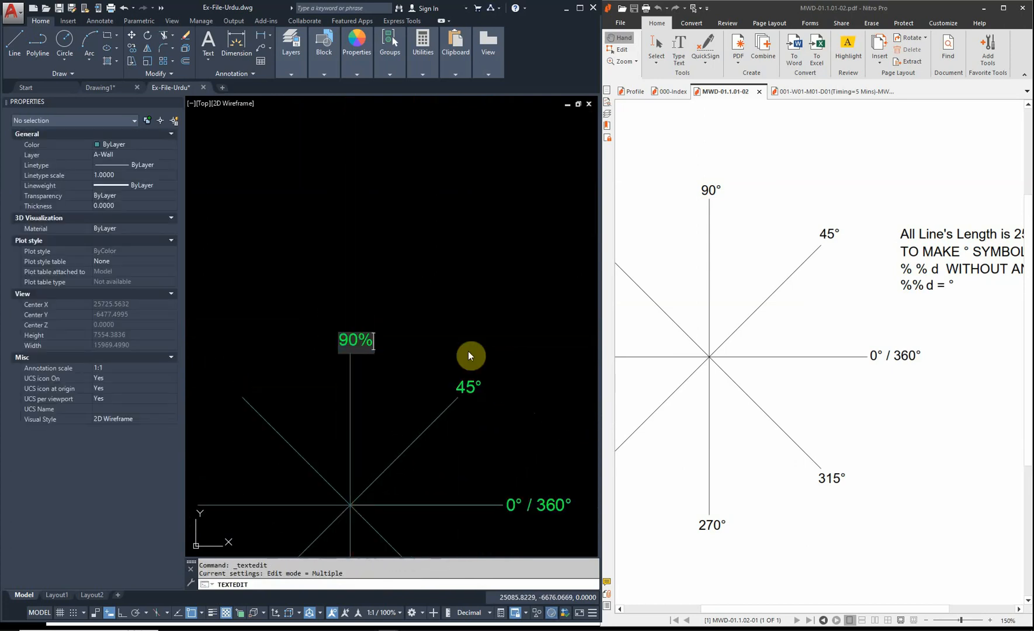
pyautogui.write('%d')
pyautogui.press('Return')
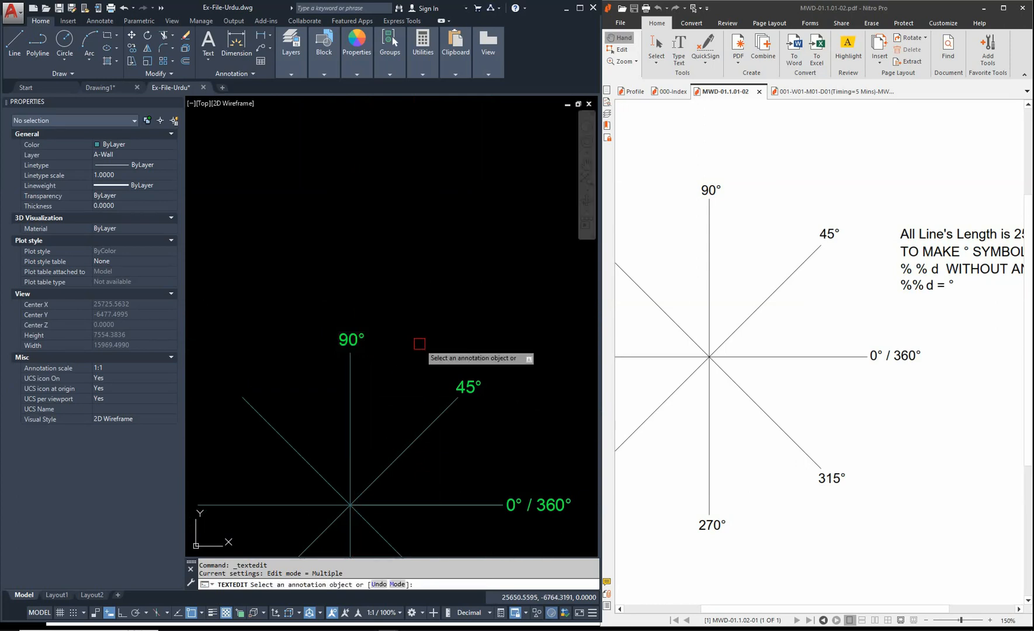
pyautogui.press('Escape')
pyautogui.press('Escape')
# - Copy the 90° label to the outer end of the upper-left diagonal line
pyautogui.scroll(-4, 431, 348)
pyautogui.scroll(2, 430, 349)
pyautogui.write('co')
pyautogui.press('space')
pyautogui.click(413, 338)
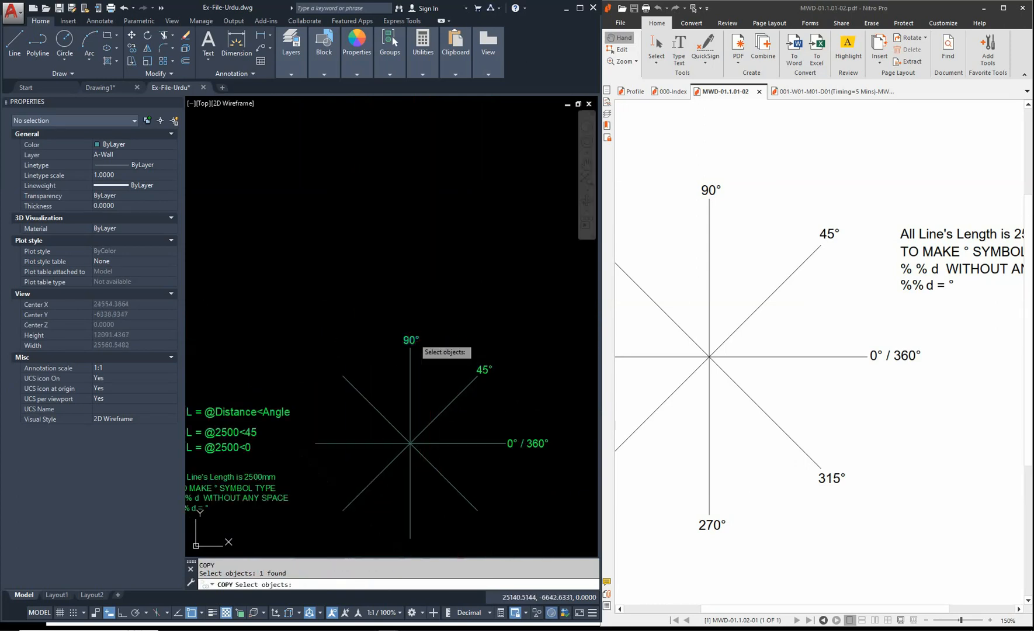
pyautogui.press('space')
pyautogui.click(406, 339)
pyautogui.scroll(5, 362, 403)
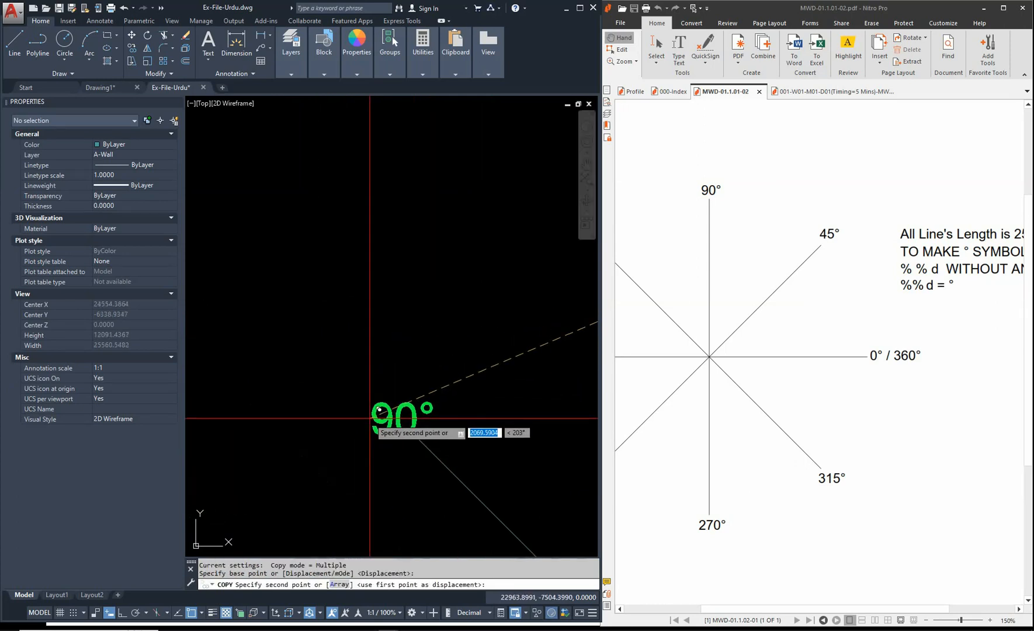
pyautogui.click(370, 419)
pyautogui.press('Escape')
pyautogui.scroll(-2, 386, 417)
# - Change the label at the upper-left diagonal line's end to "135%%d"
pyautogui.doubleClick(392, 416)
pyautogui.scroll(-2, 512, 370)
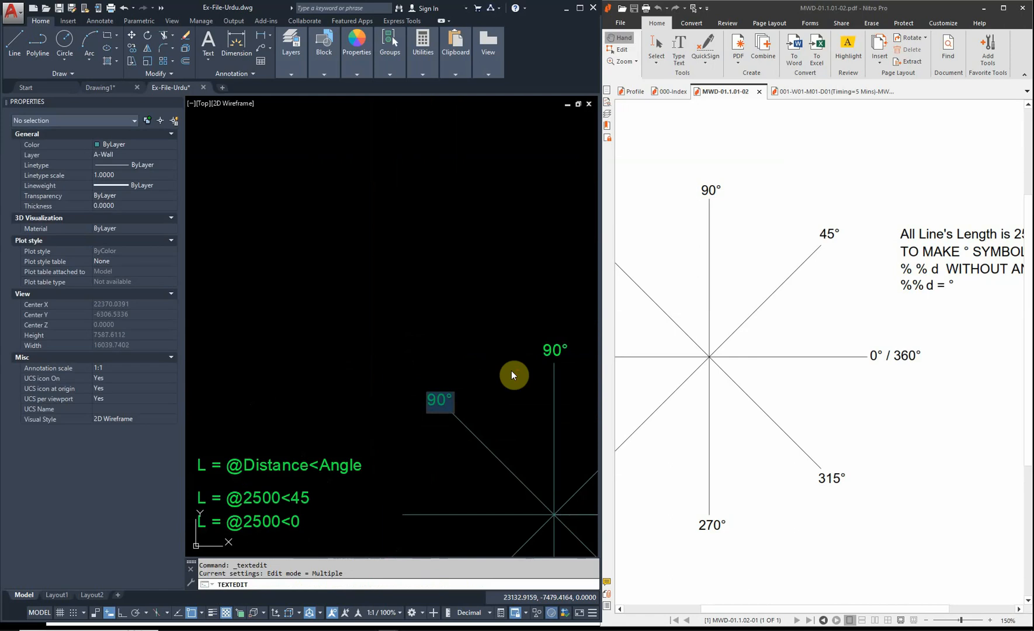
pyautogui.press('Delete')
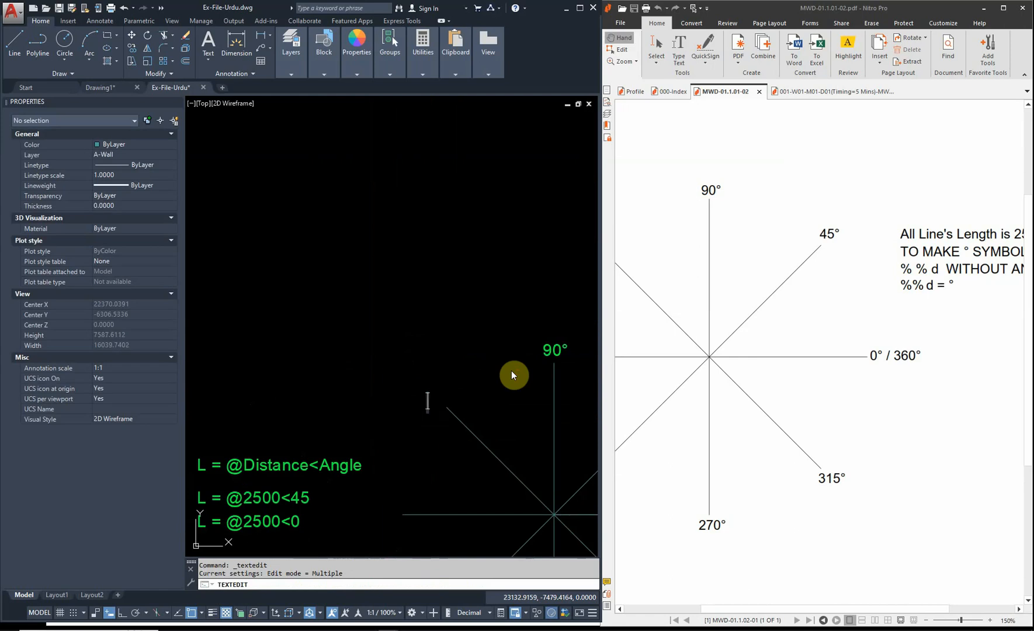
pyautogui.write('135%%')
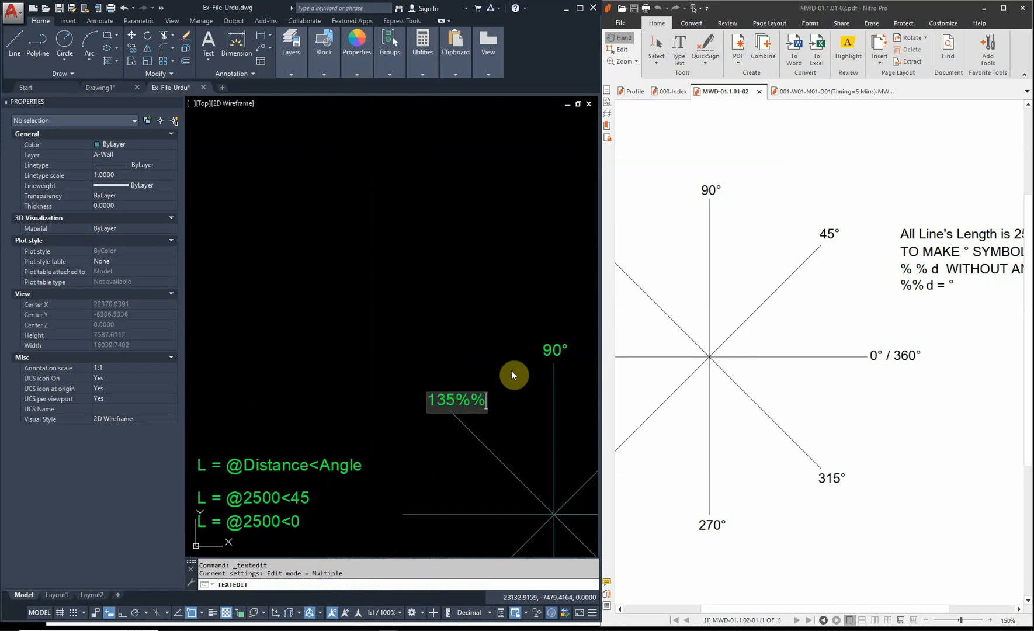
pyautogui.write('d')
pyautogui.click(291, 192)
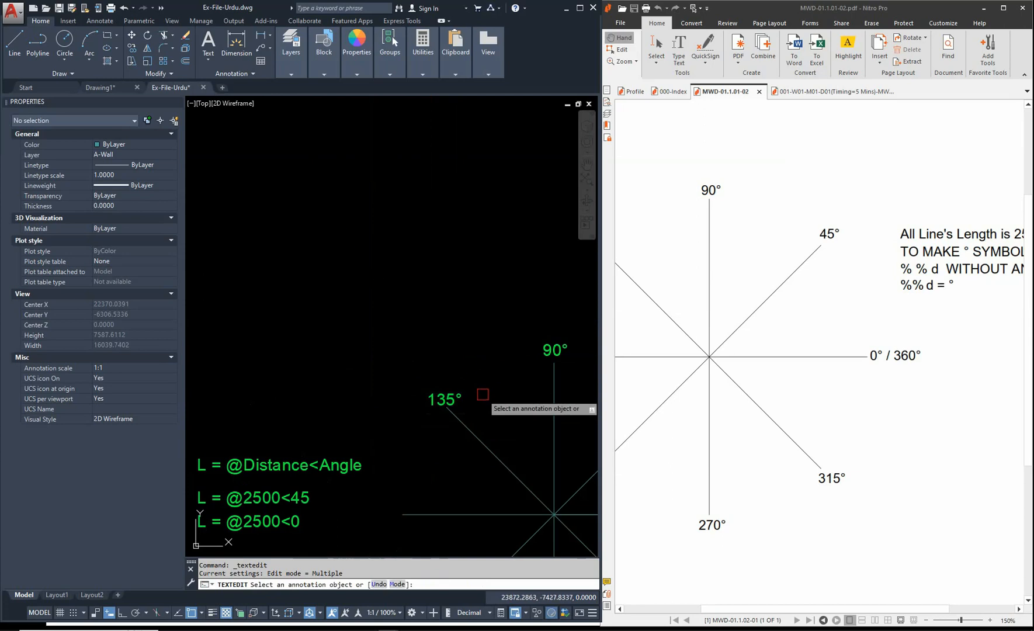
pyautogui.press('Escape')
# - Copy the 135° label to the left end of the horizontal line
pyautogui.write('co')
pyautogui.press('space')
pyautogui.click(453, 395)
pyautogui.press('space')
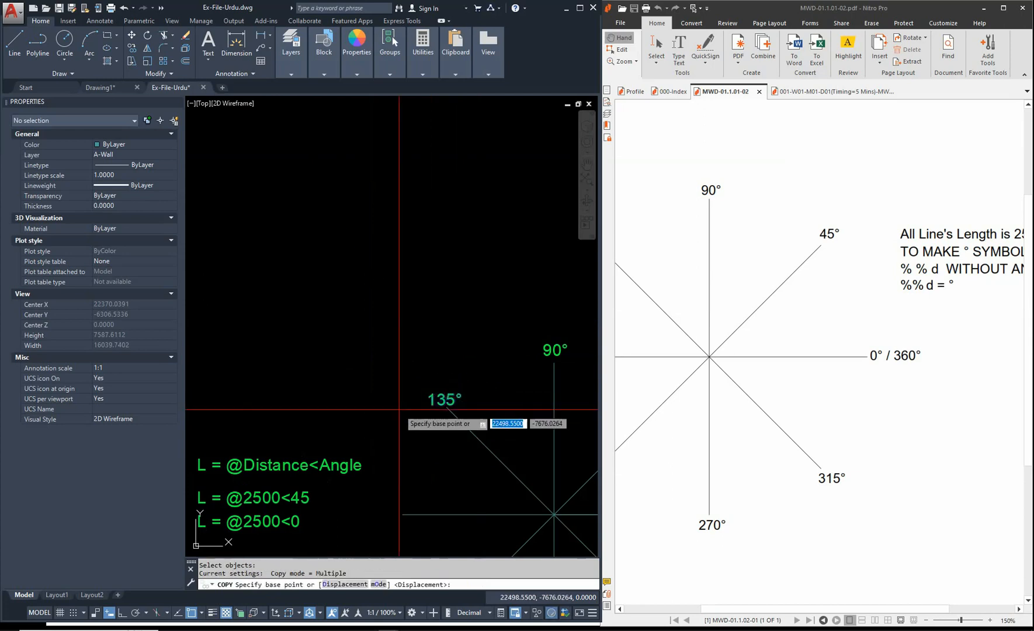
pyautogui.click(429, 407)
pyautogui.scroll(5, 422, 390)
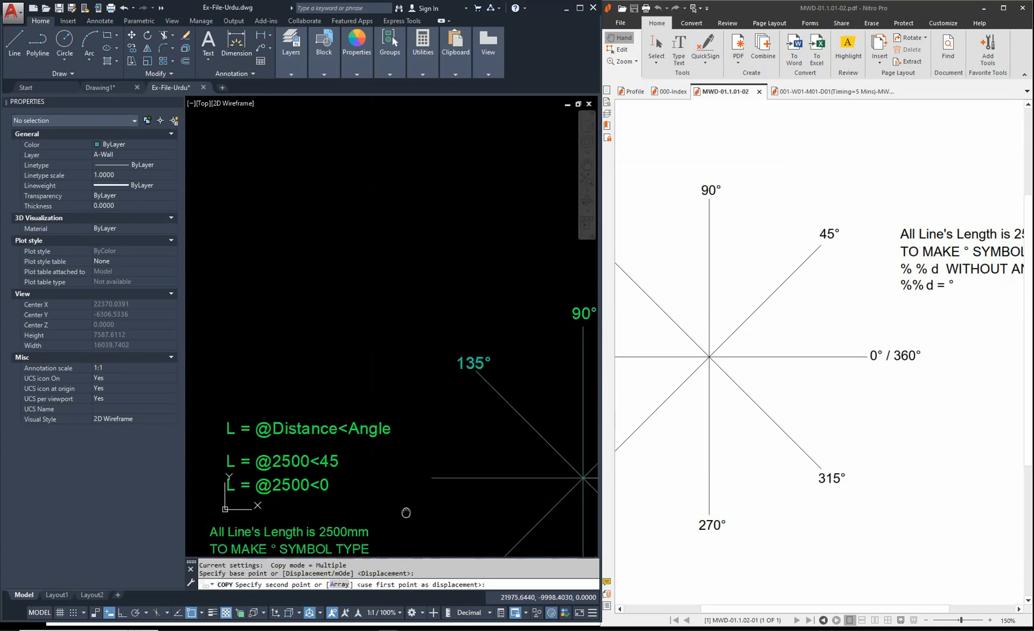
pyautogui.click(418, 387)
pyautogui.press('Escape')
pyautogui.press('Escape')
# - Change the label at the horizontal line's left end to "180%%d"
pyautogui.click(443, 385)
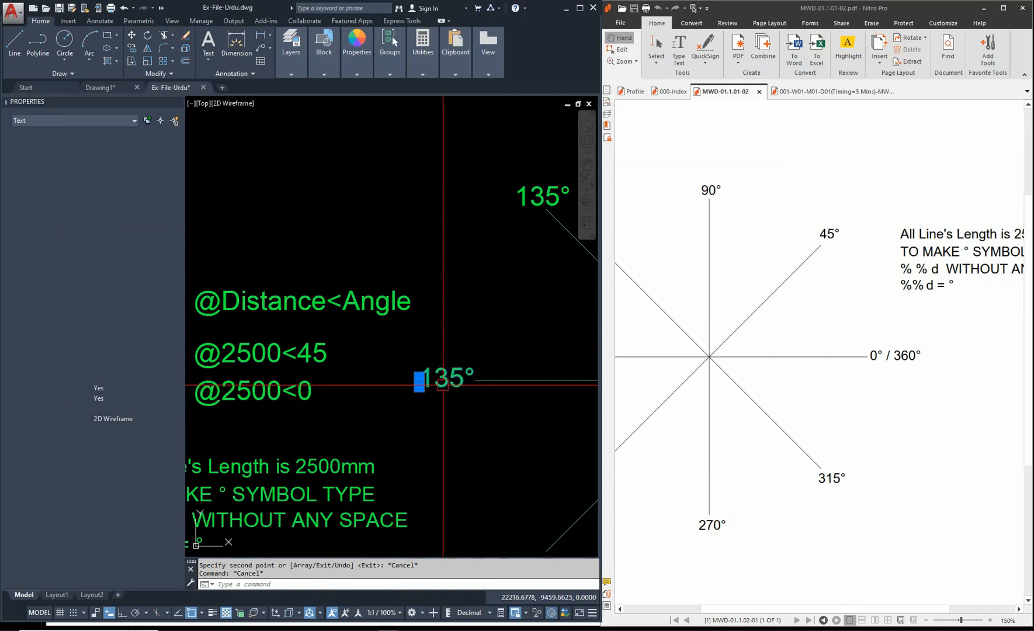
pyautogui.doubleClick(450, 382)
pyautogui.write('180%%d')
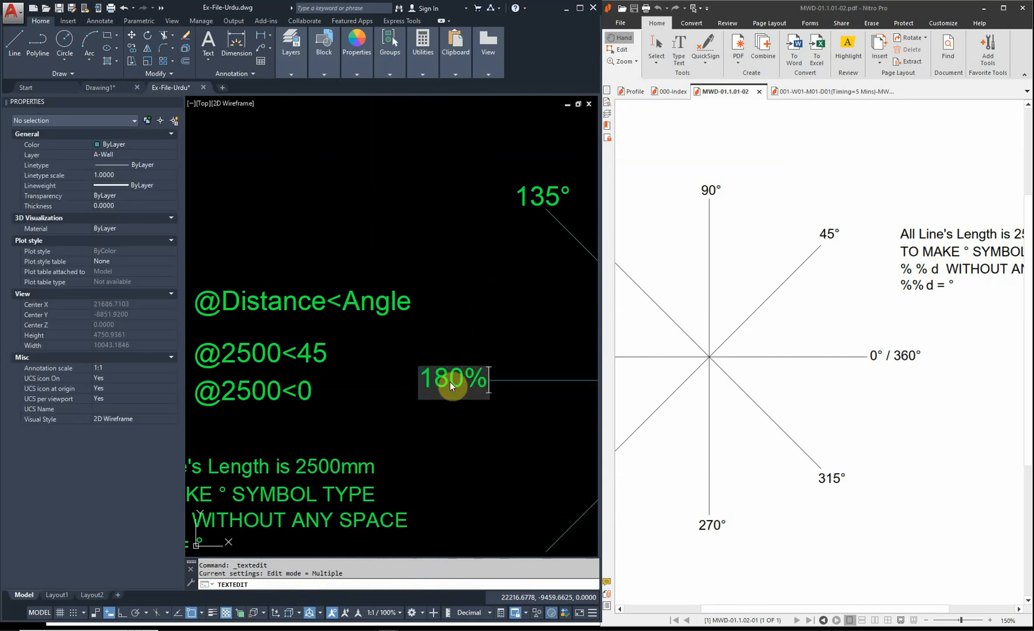
pyautogui.press('Return')
pyautogui.press('Escape')
pyautogui.scroll(-2, 339, 233)
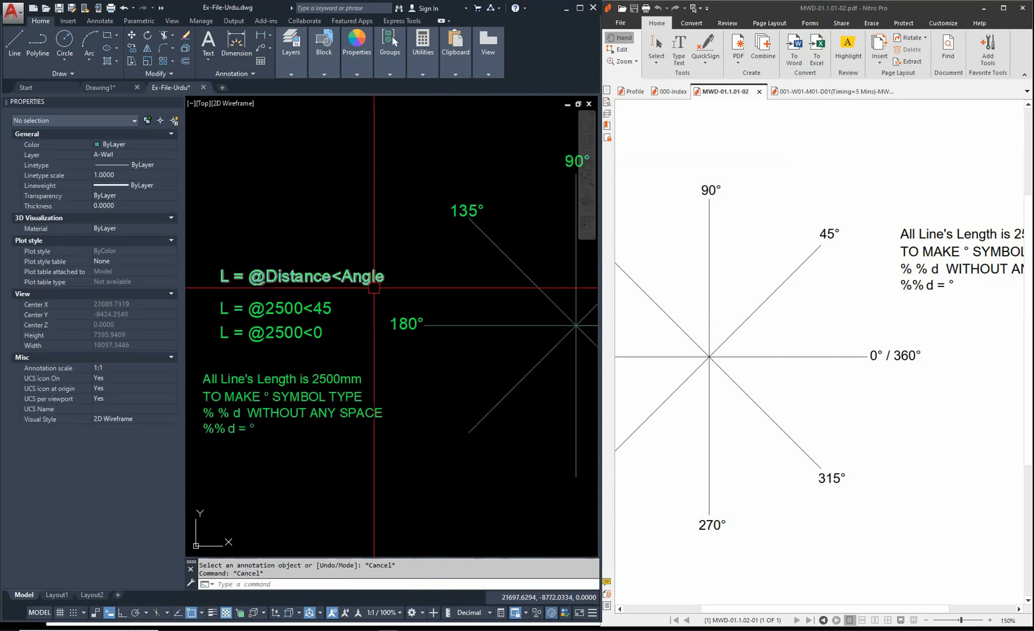
# - Copy the 180° label to the outer end of the lower-left diagonal line
pyautogui.write('co')
pyautogui.press('Return')
pyautogui.click(401, 315)
pyautogui.press('Return')
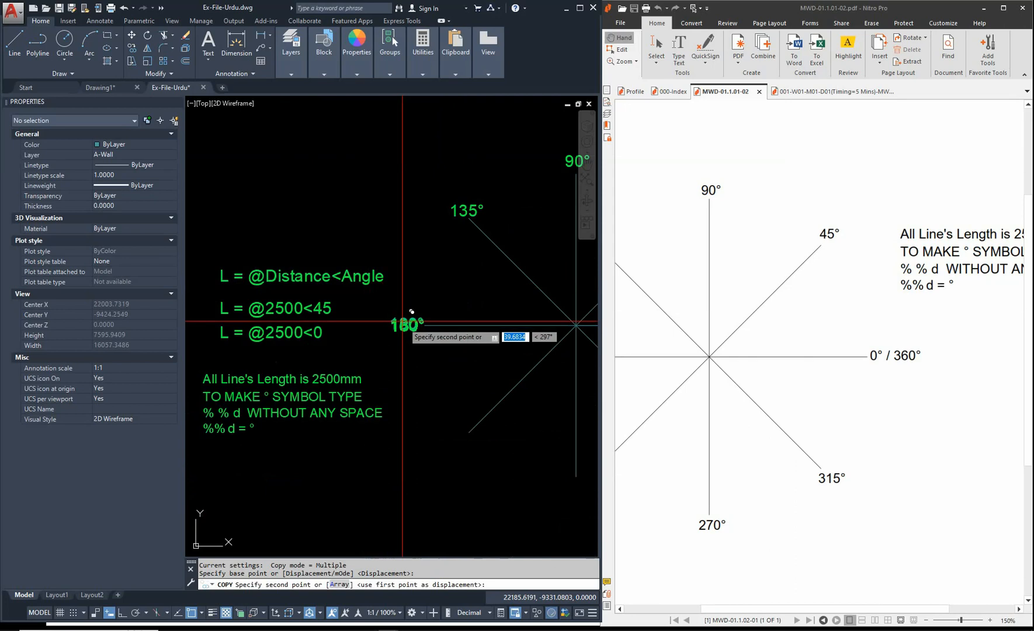
pyautogui.click(408, 327)
pyautogui.scroll(2, 425, 418)
pyautogui.click(467, 436)
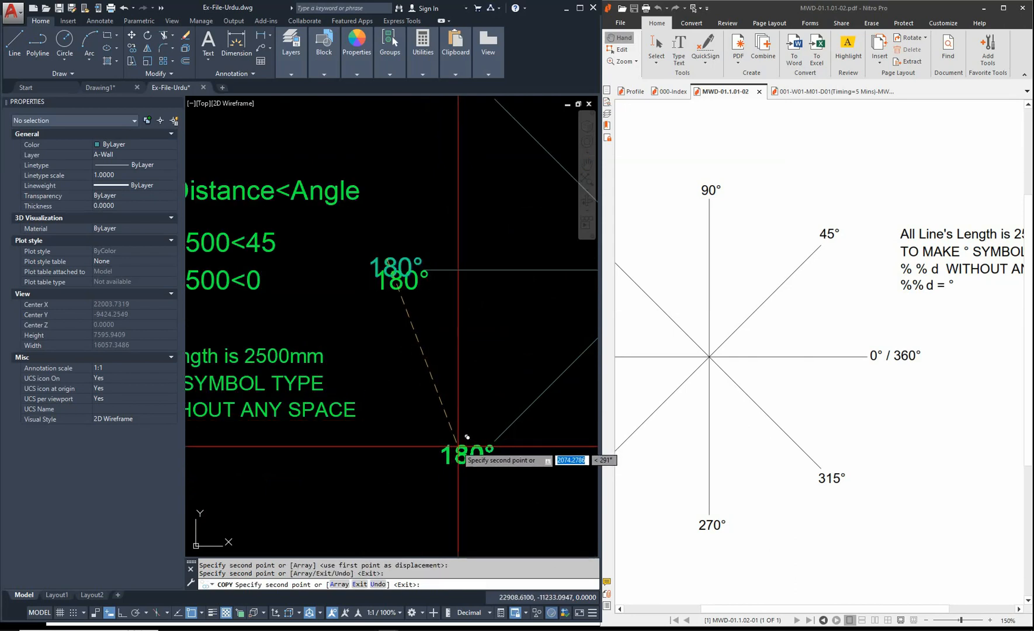
pyautogui.press('Escape')
# - Erase the stray duplicate overlapping the 180° label at the horizontal line's left end
pyautogui.scroll(4, 412, 292)
pyautogui.scroll(-4, 315, 292)
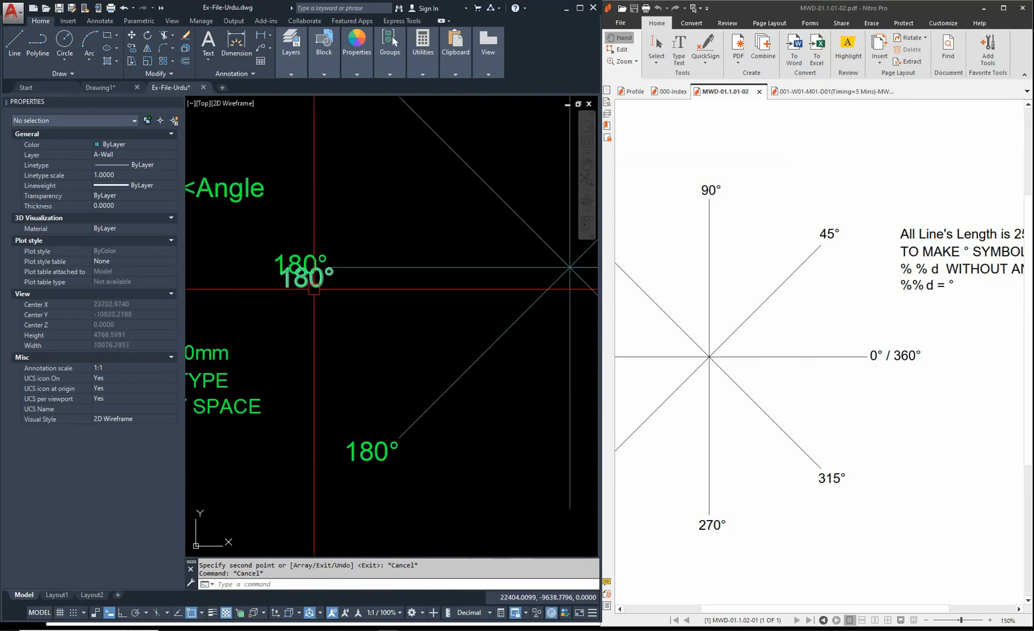
pyautogui.click(316, 285)
pyautogui.write('e')
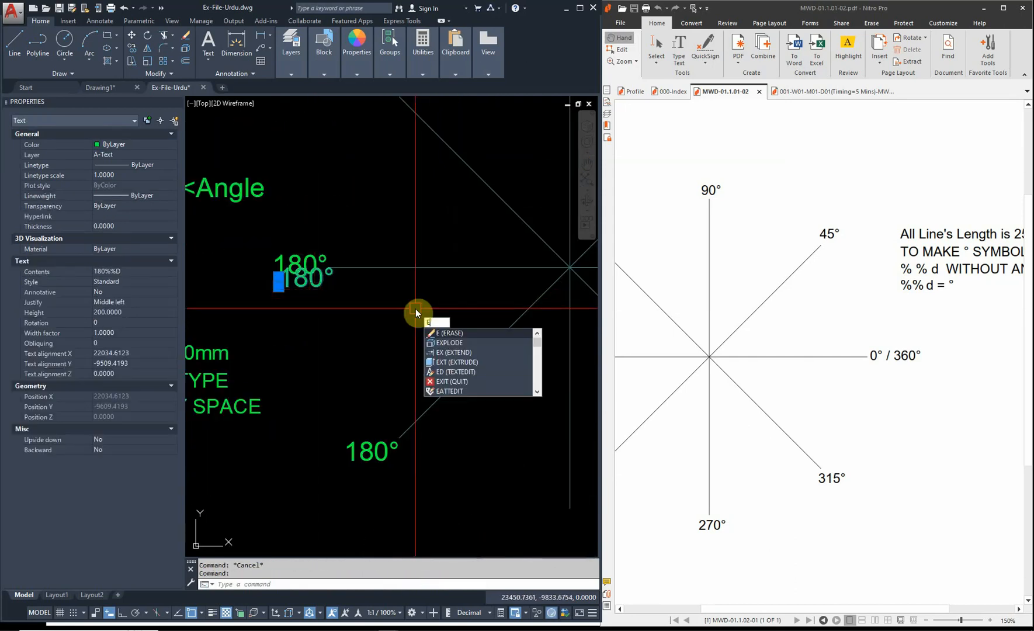
pyautogui.press('Return')
pyautogui.scroll(-2, 334, 295)
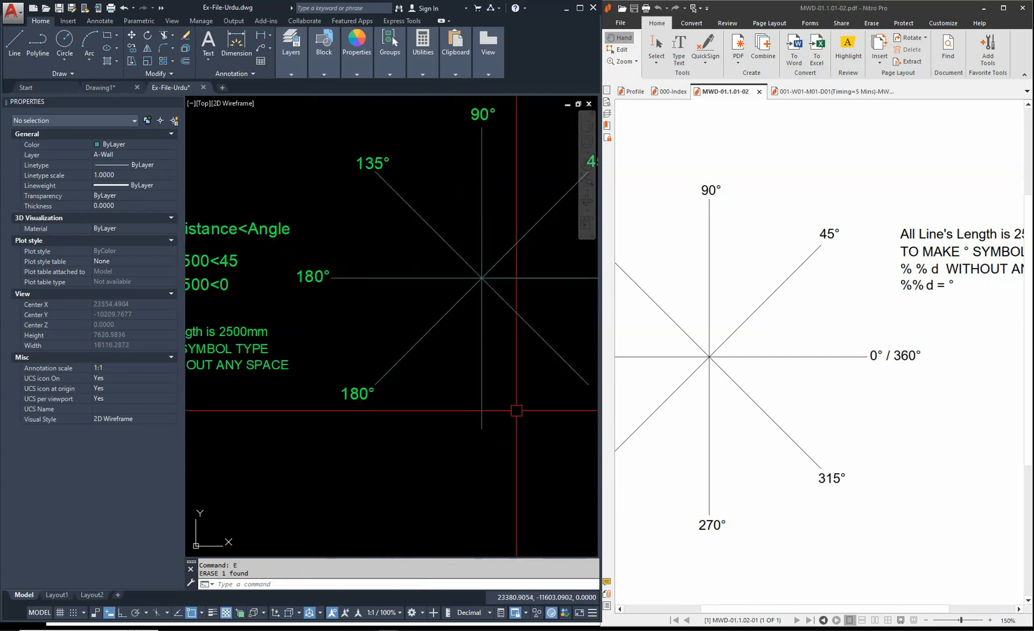
# - Check the lower-left angle in the reference PDF and change the label at that diagonal's end to "225%%d"
pyautogui.moveTo(692, 490); pyautogui.dragTo(823, 479)
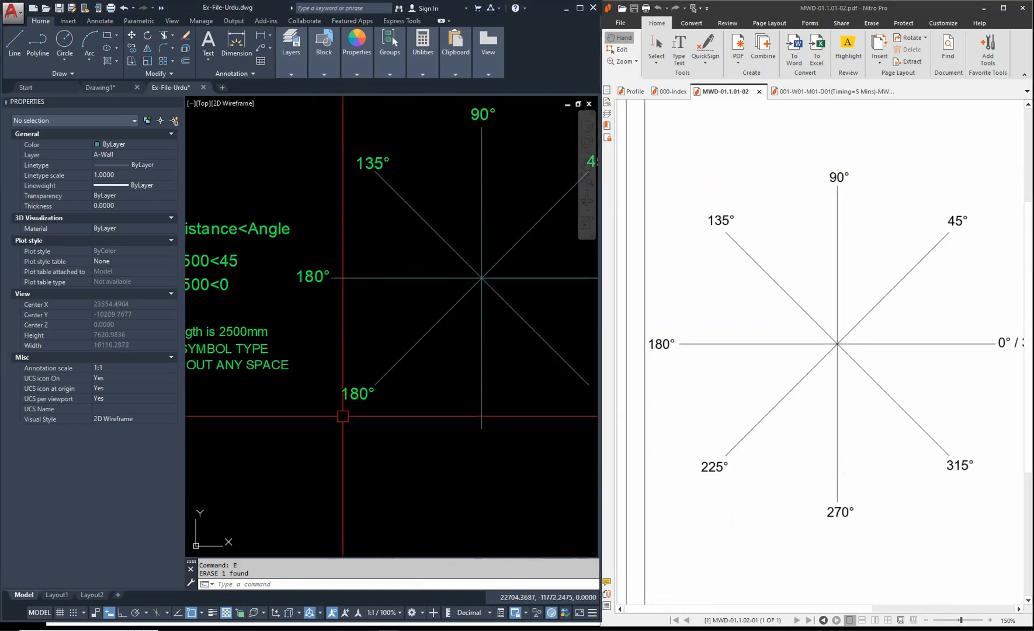
pyautogui.doubleClick(353, 393)
pyautogui.write('225')
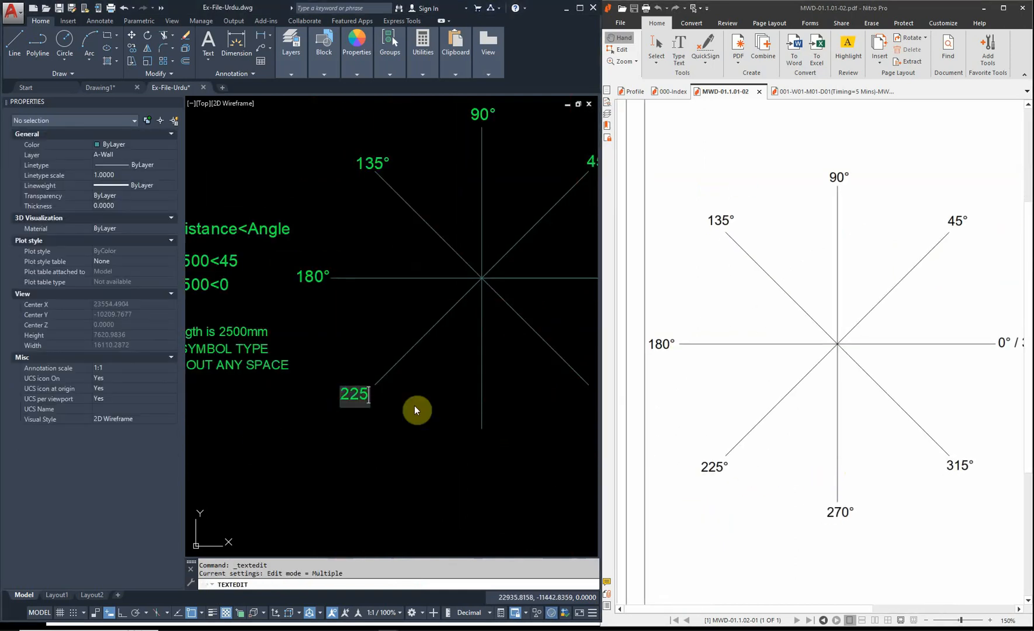
pyautogui.write('%%d')
pyautogui.click(414, 405)
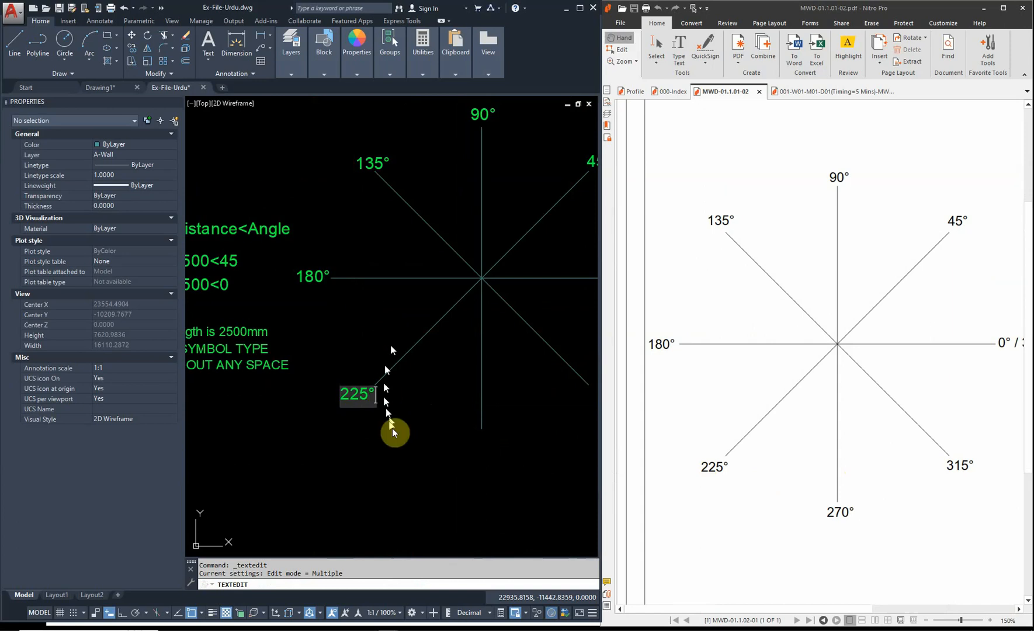
pyautogui.press('Escape')
# - Copy the 225° label to just below the lower end of the vertical line
pyautogui.write('co')
pyautogui.press('Return')
pyautogui.click(350, 393)
pyautogui.press('Return')
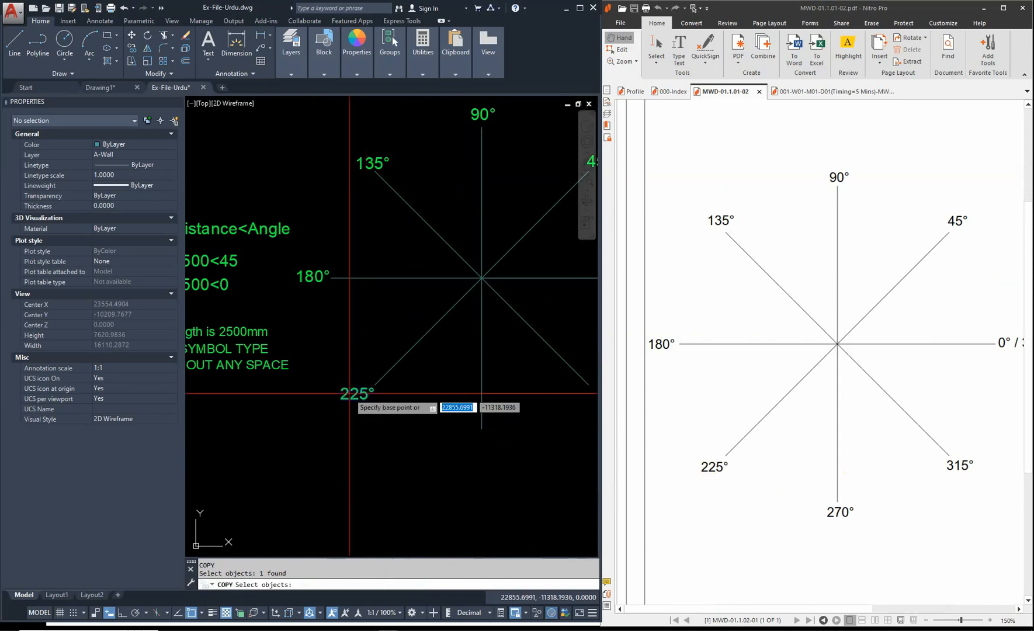
pyautogui.click(349, 393)
pyautogui.moveTo(413, 442); pyautogui.dragTo(406, 439, button='middle')
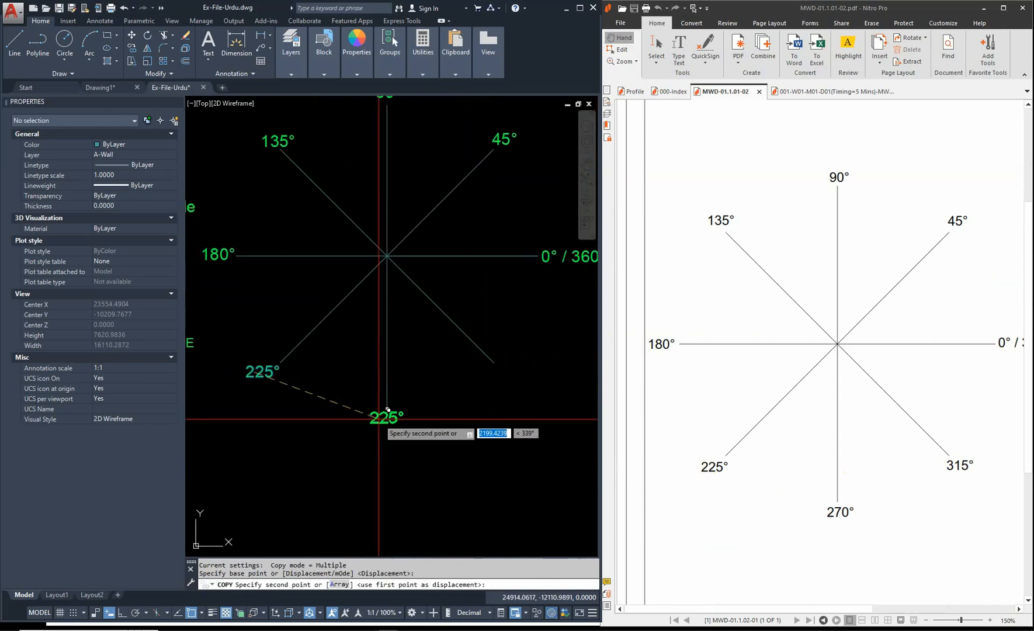
pyautogui.click(384, 421)
pyautogui.press('Escape')
# - Change the copied label below the vertical line to "270%%d"
pyautogui.click(392, 421)
pyautogui.doubleClick(392, 421)
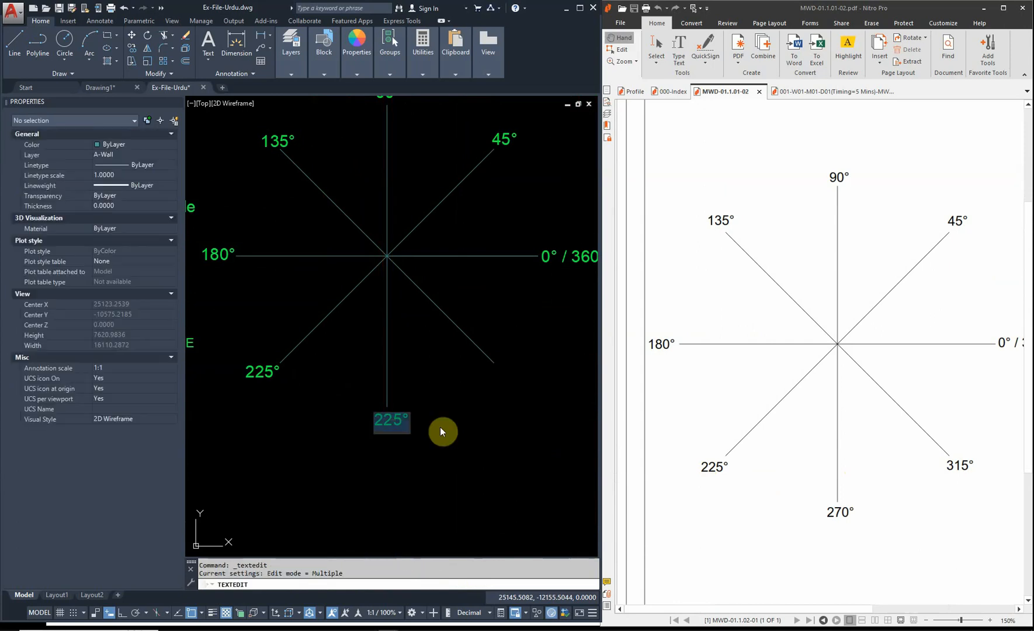
pyautogui.write('270%%d')
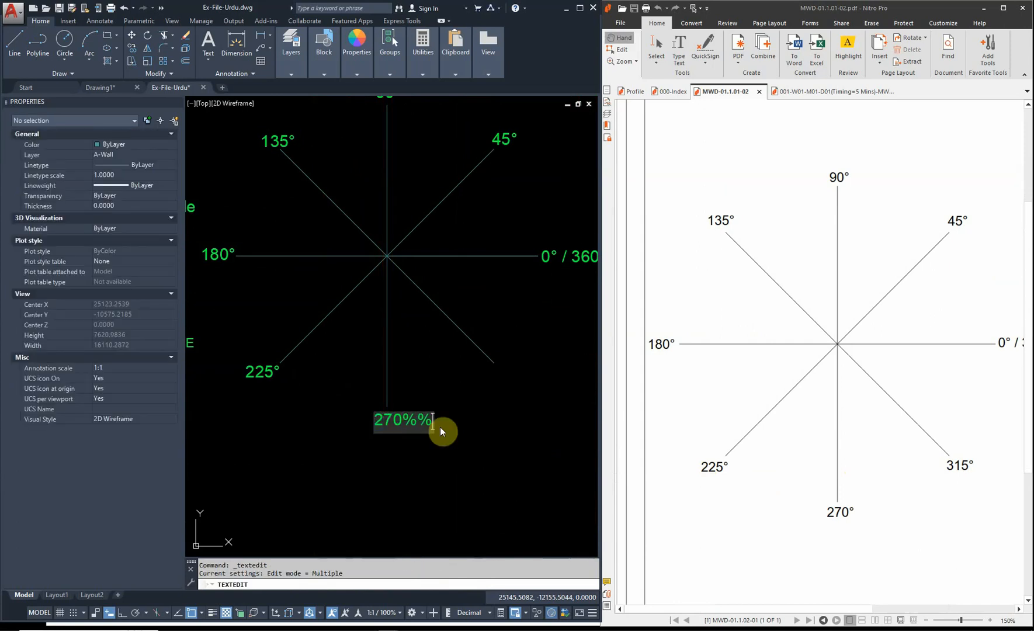
pyautogui.click(442, 438)
pyautogui.press('Escape')
pyautogui.press('Escape')
# - Copy the 270° label to the outer end of the lower-right diagonal line
pyautogui.scroll(-4, 443, 449)
pyautogui.write('co')
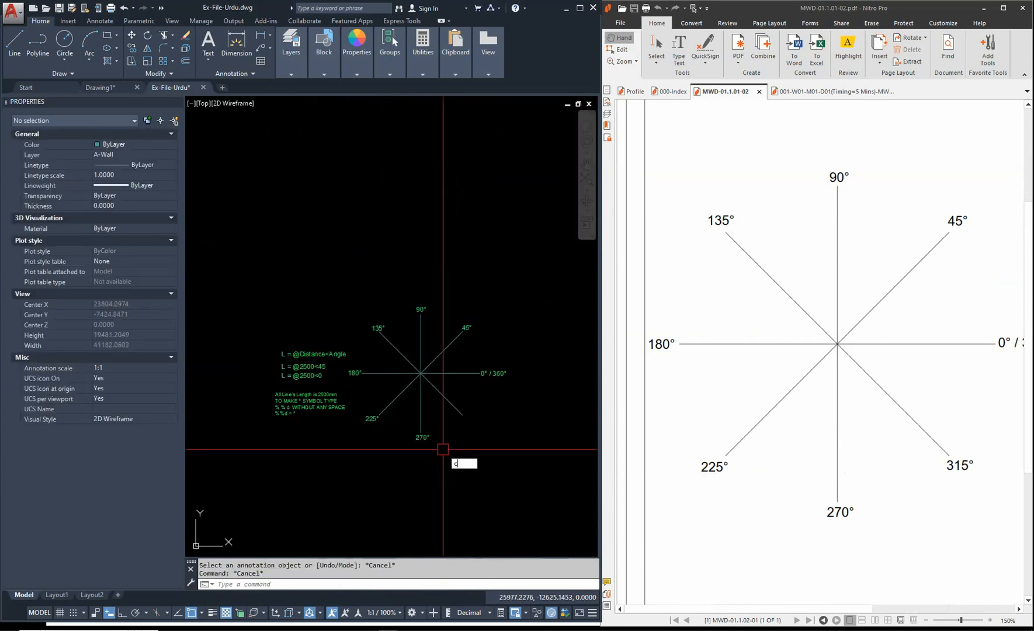
pyautogui.press('Return')
pyautogui.scroll(5, 442, 448)
pyautogui.click(386, 436)
pyautogui.click(360, 402)
pyautogui.press('Return')
pyautogui.click(368, 402)
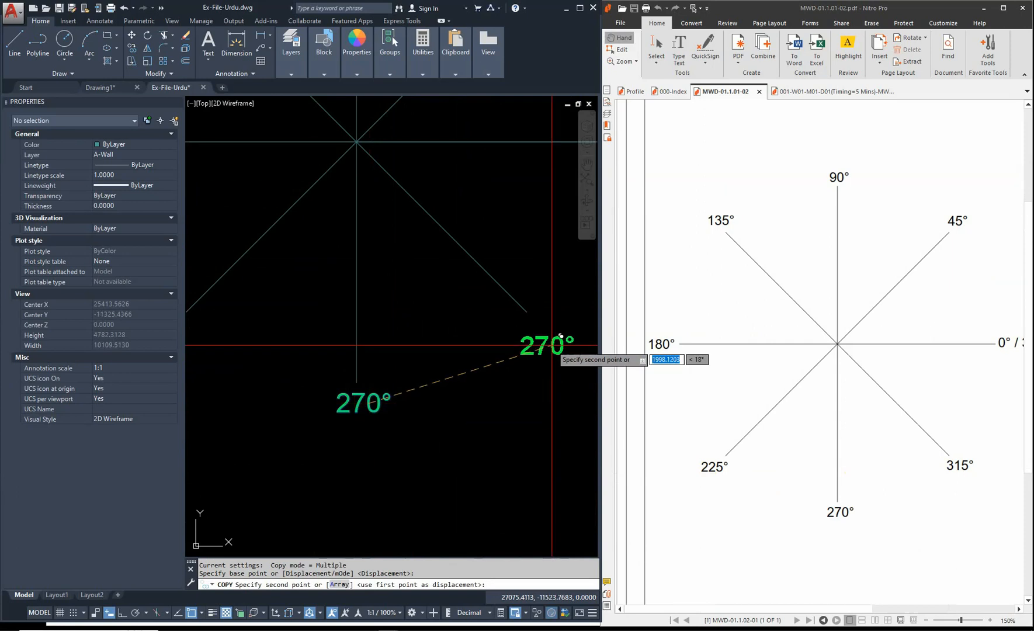
pyautogui.moveTo(550, 345); pyautogui.dragTo(412, 401, button='middle')
pyautogui.click(420, 391)
pyautogui.press('Escape')
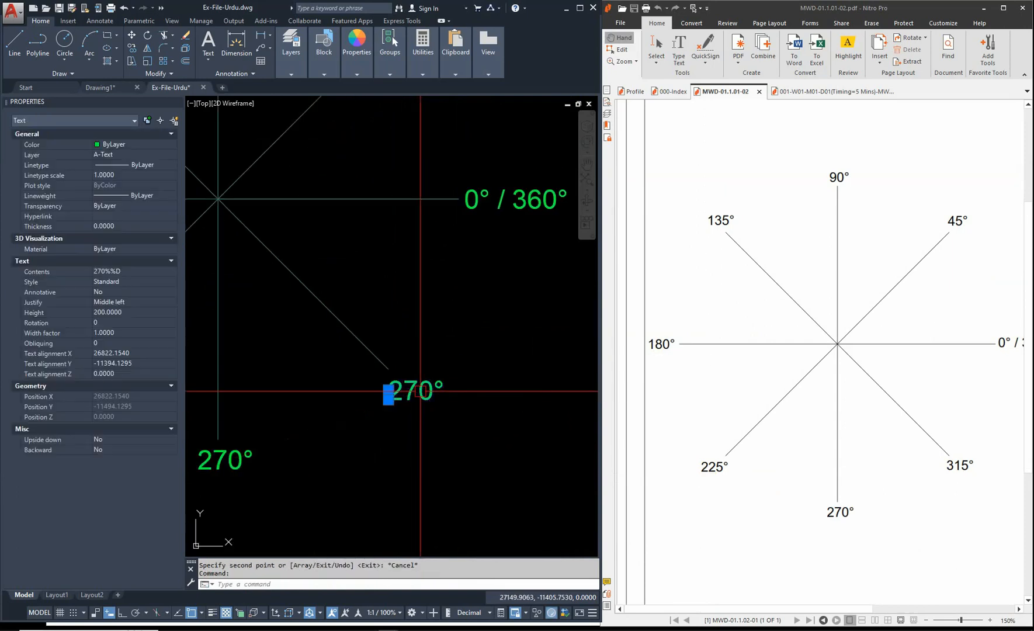
# - Change the label at the lower-right diagonal's end to "315%%d"
pyautogui.doubleClick(420, 391)
pyautogui.write('31')
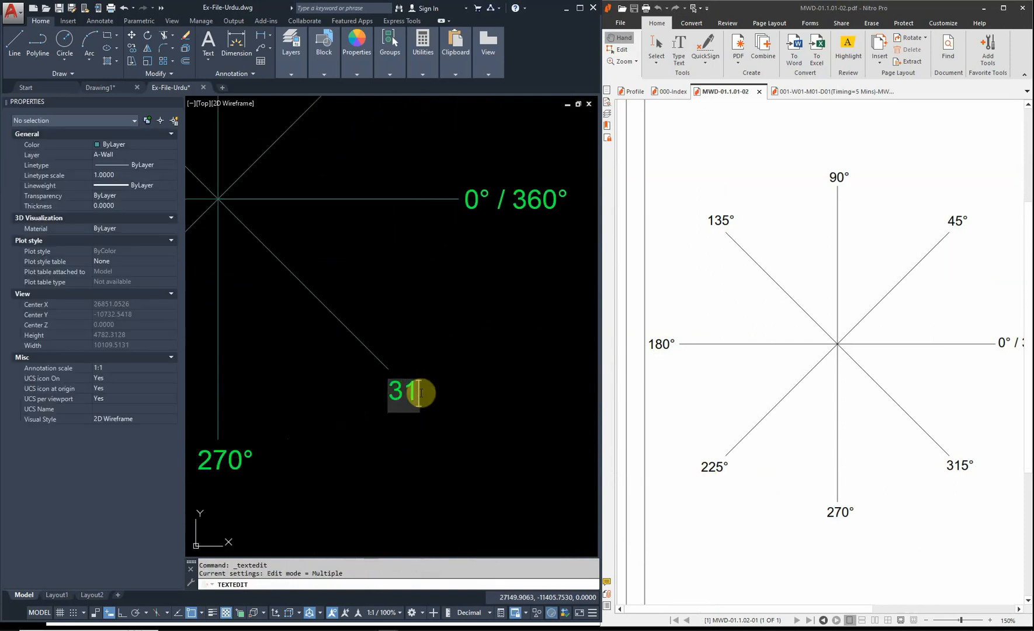
pyautogui.write('5%%d')
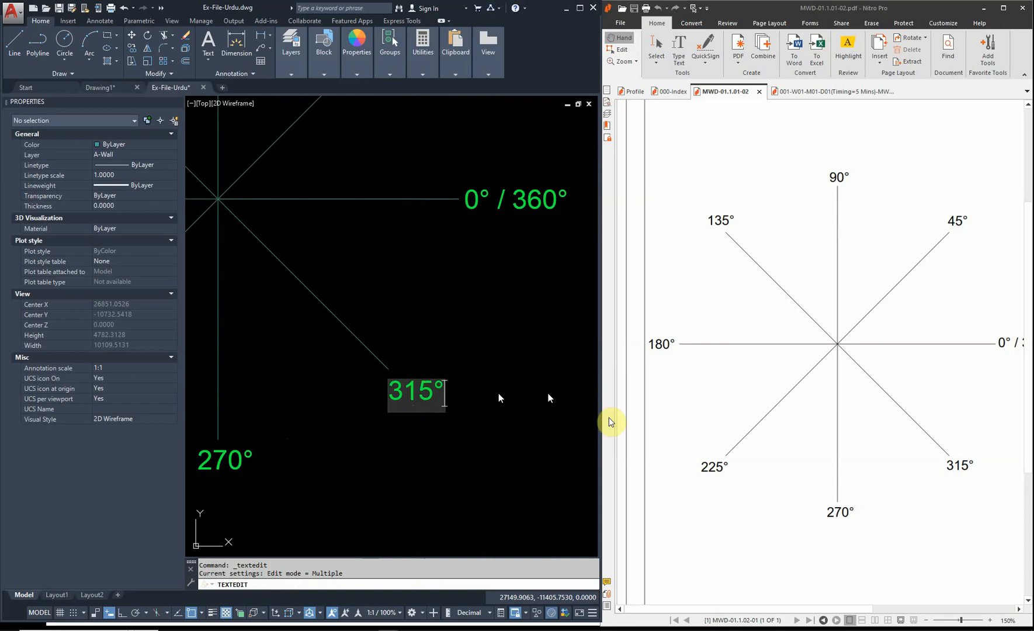
pyautogui.click(377, 379)
pyautogui.press('Escape')
# - Move the block of line-input and degree-symbol notes from the left to the right side of the angle diagram
pyautogui.scroll(-3, 390, 377)
pyautogui.scroll(1, 281, 337)
pyautogui.moveTo(281, 337); pyautogui.dragTo(314, 339, button='middle')
pyautogui.write('m')
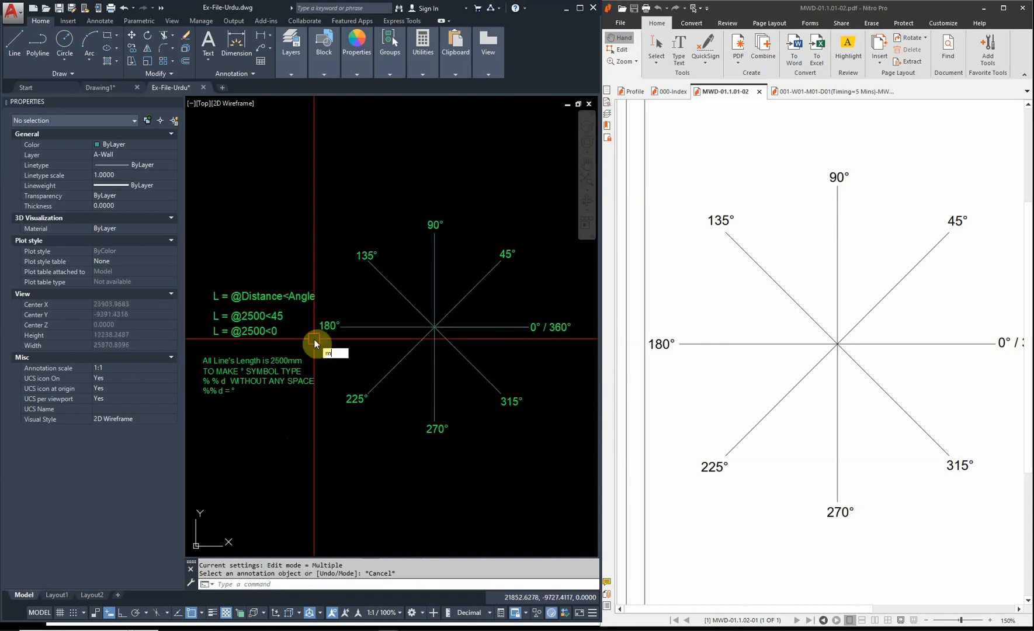
pyautogui.press('space')
pyautogui.click(242, 252)
pyautogui.scroll(-4, 281, 343)
pyautogui.click(253, 371)
pyautogui.press('space')
pyautogui.click(283, 410)
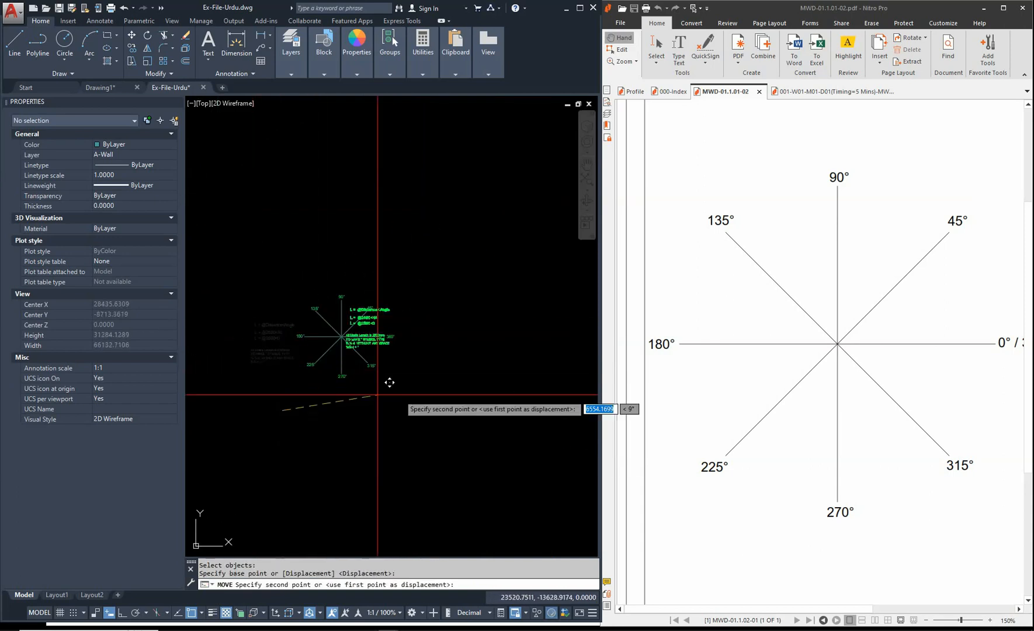
pyautogui.press('Escape')
pyautogui.scroll(1, 454, 309)
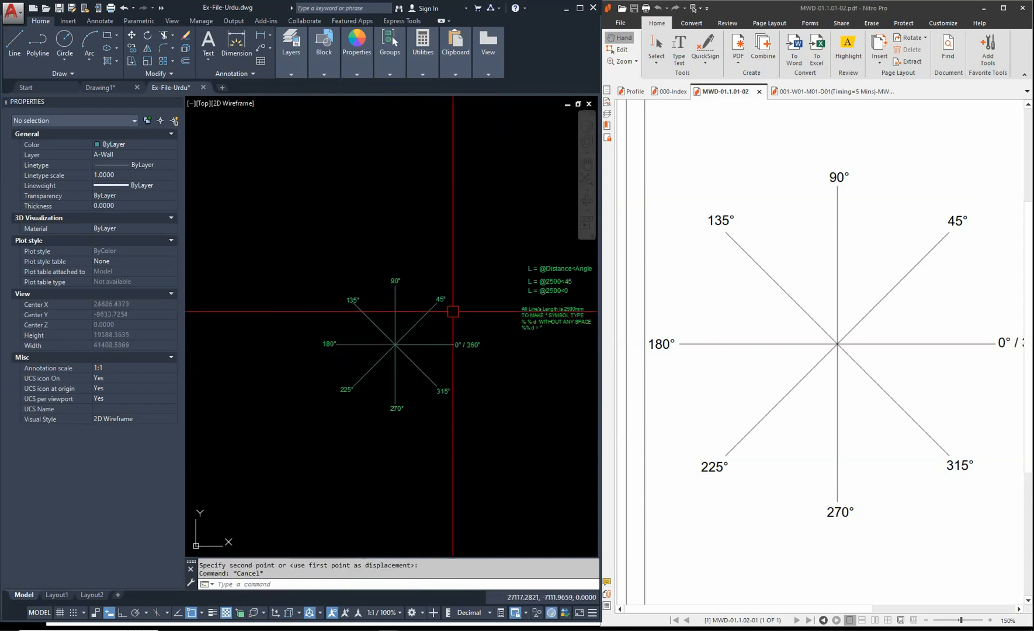
pyautogui.scroll(1, 341, 310)
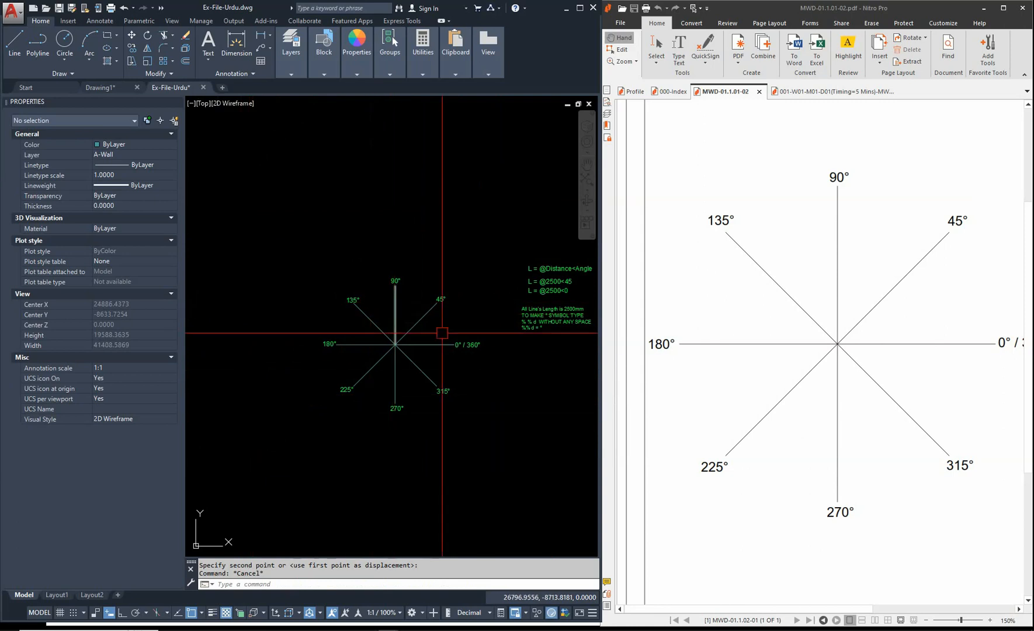
pyautogui.moveTo(451, 367); pyautogui.dragTo(441, 374, button='middle')
pyautogui.scroll(2, 440, 374)
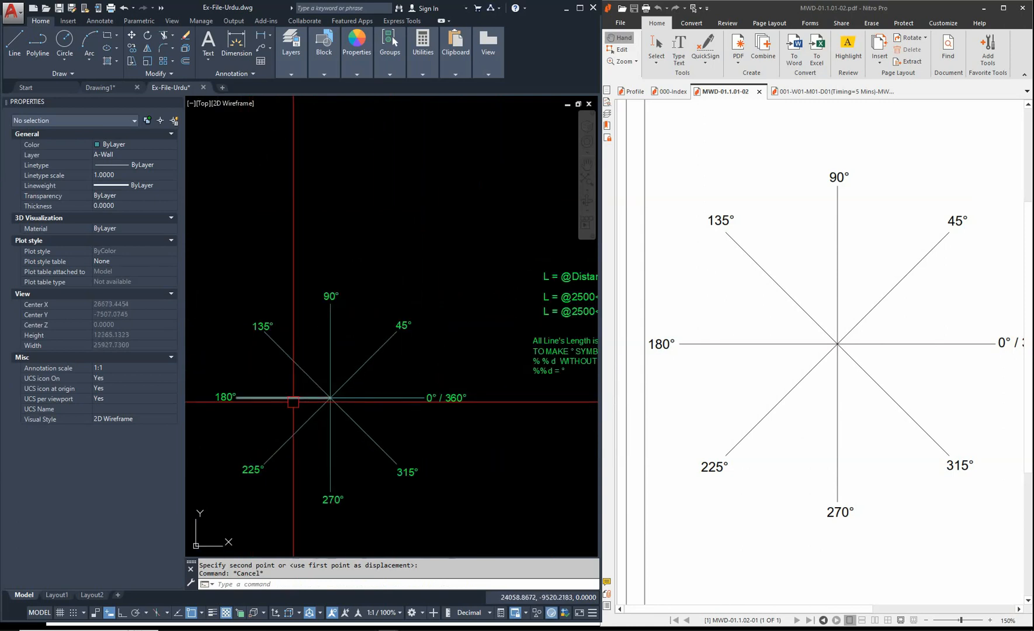
pyautogui.scroll(4, 333, 397)
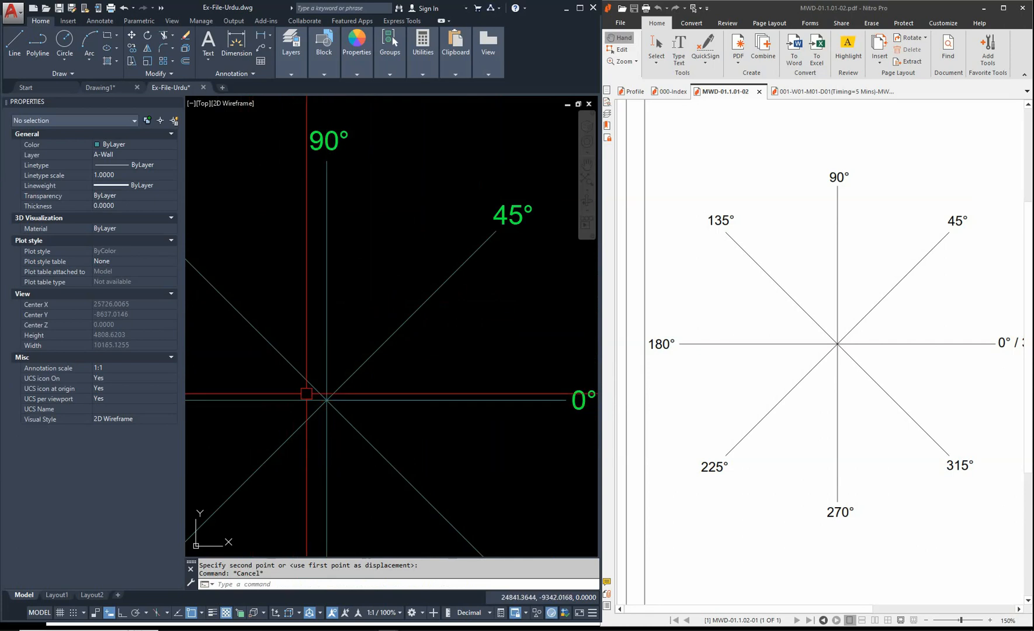
pyautogui.scroll(-2, 321, 387)
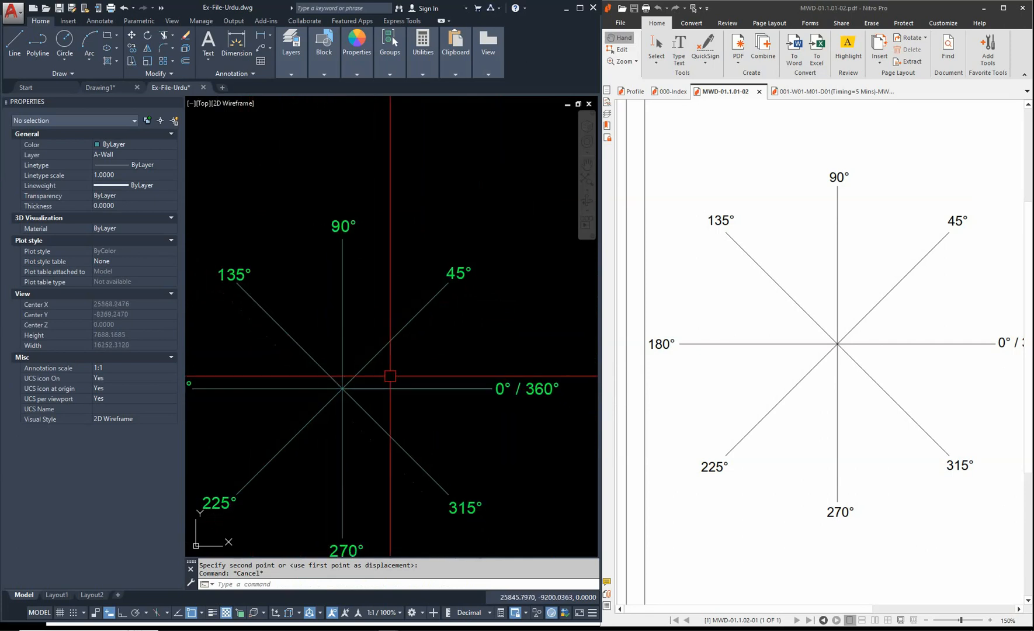
# - Open the 003, 004 and 005 exercise PDFs together from the 01-D01 folder and get the folder window out of the way
pyautogui.click(334, 628)
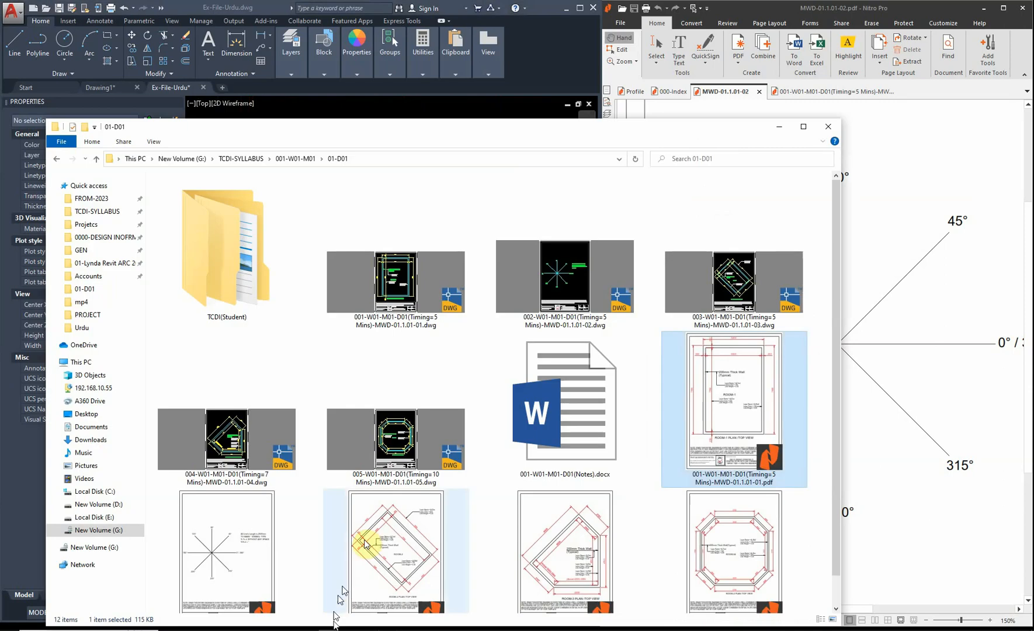
pyautogui.click(418, 553)
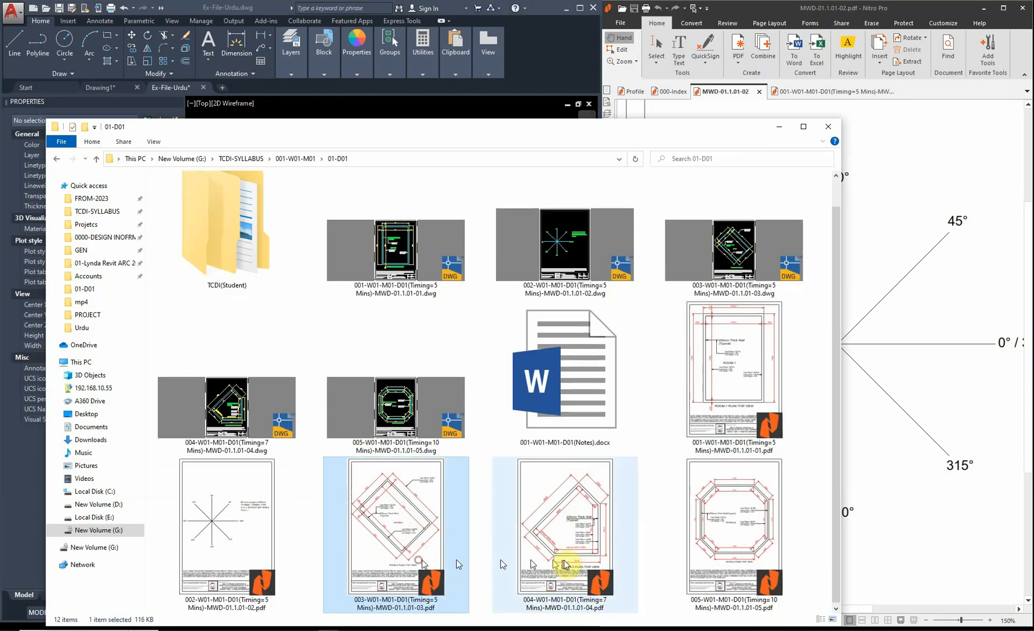
pyautogui.keyDown('ctrl'); pyautogui.click(713, 531); pyautogui.keyUp('ctrl')
pyautogui.doubleClick(714, 529)
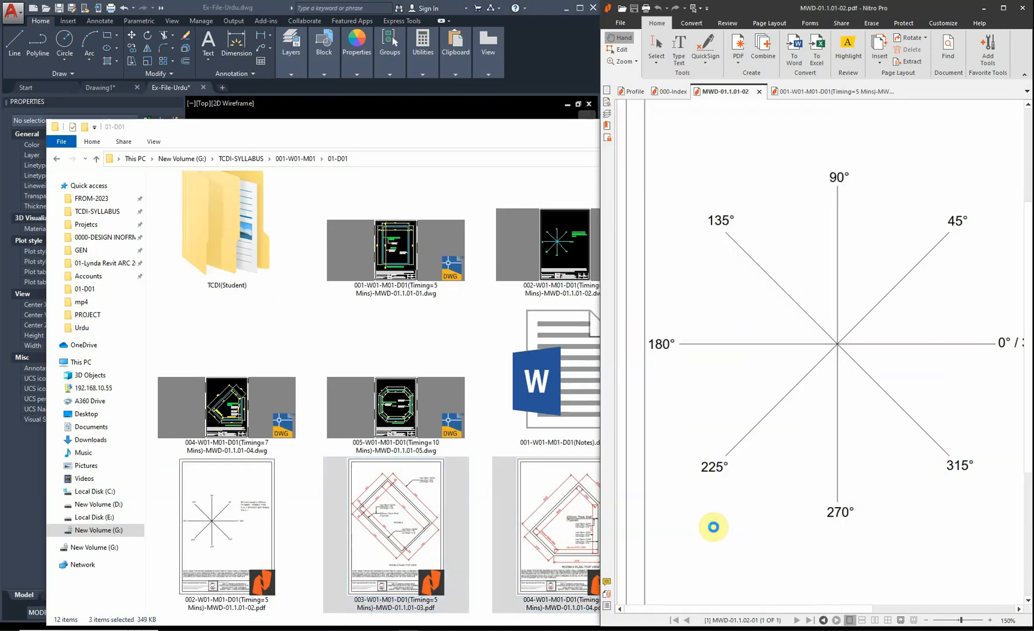
pyautogui.click(699, 142)
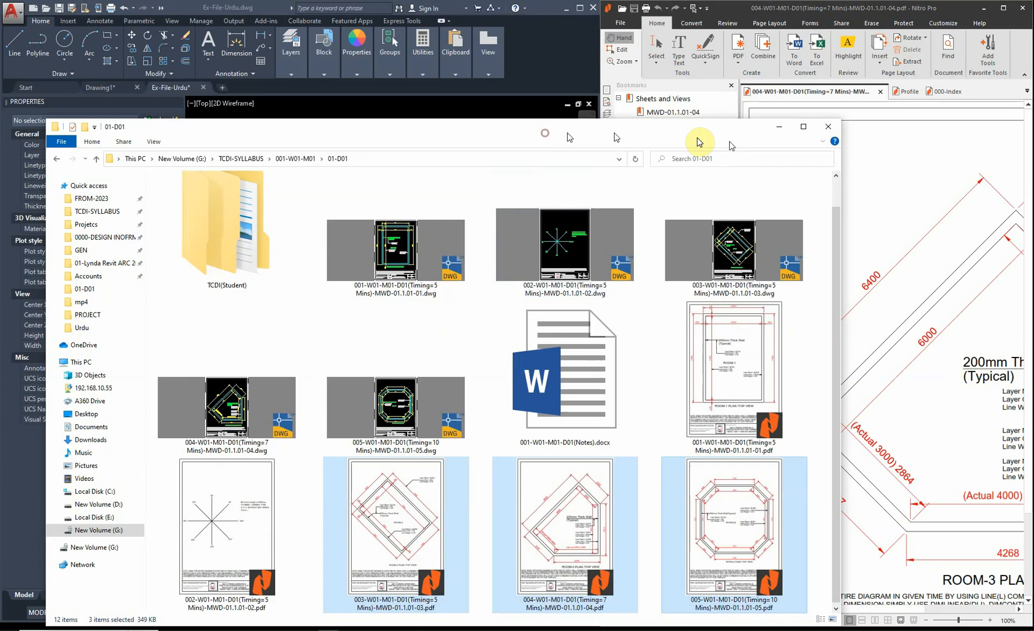
pyautogui.click(779, 127)
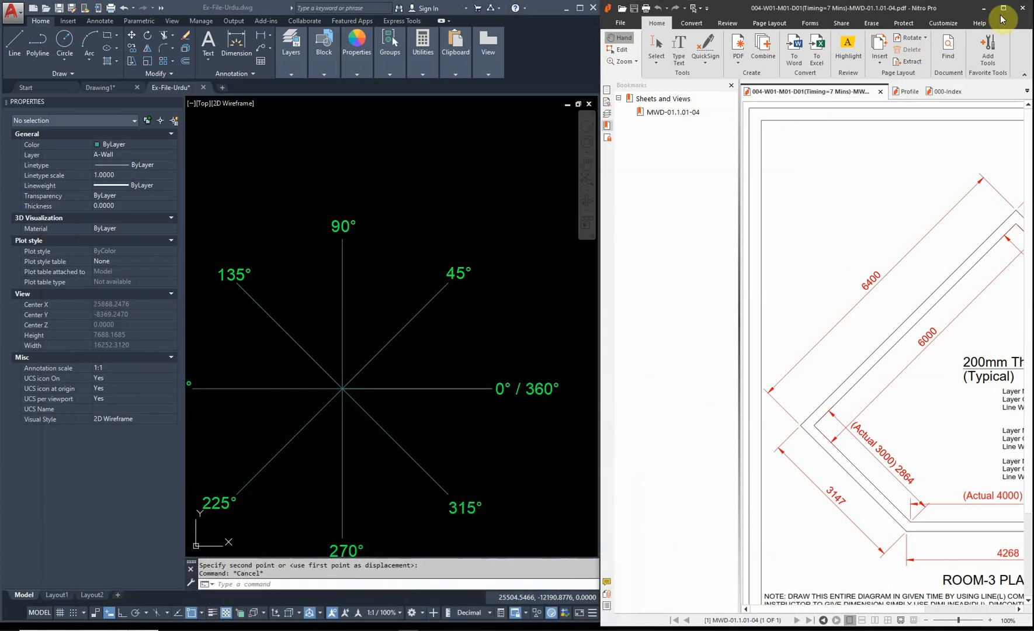
# - Maximize the PDF viewer and review the dimensions and layer notes in the ROOM-3, ROOM-2 and ROOM-4 exercise drawings
pyautogui.click(1003, 9)
pyautogui.scroll(-2, 724, 484)
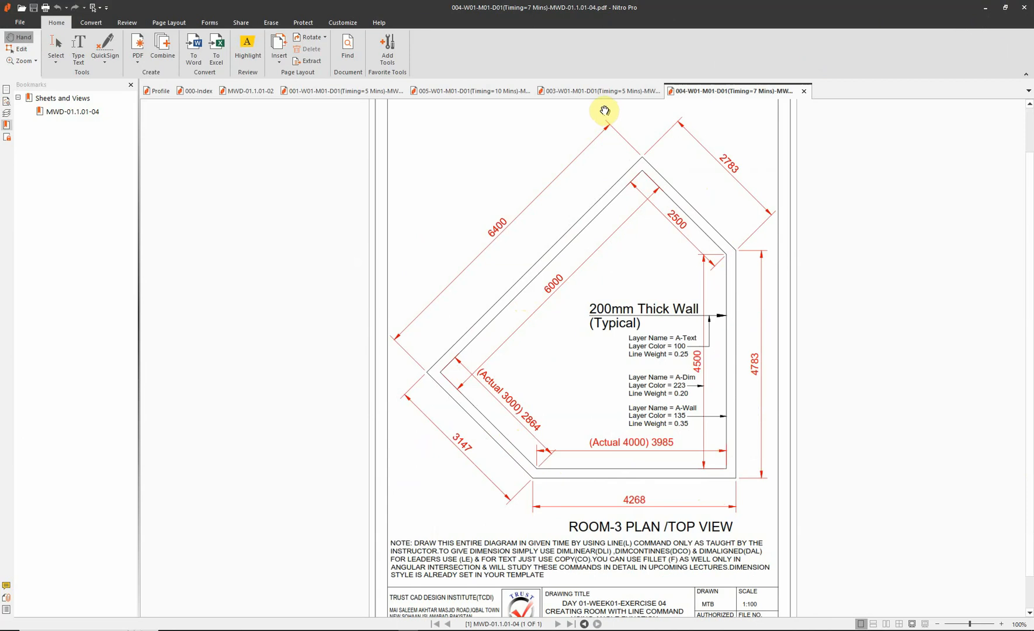
pyautogui.click(595, 91)
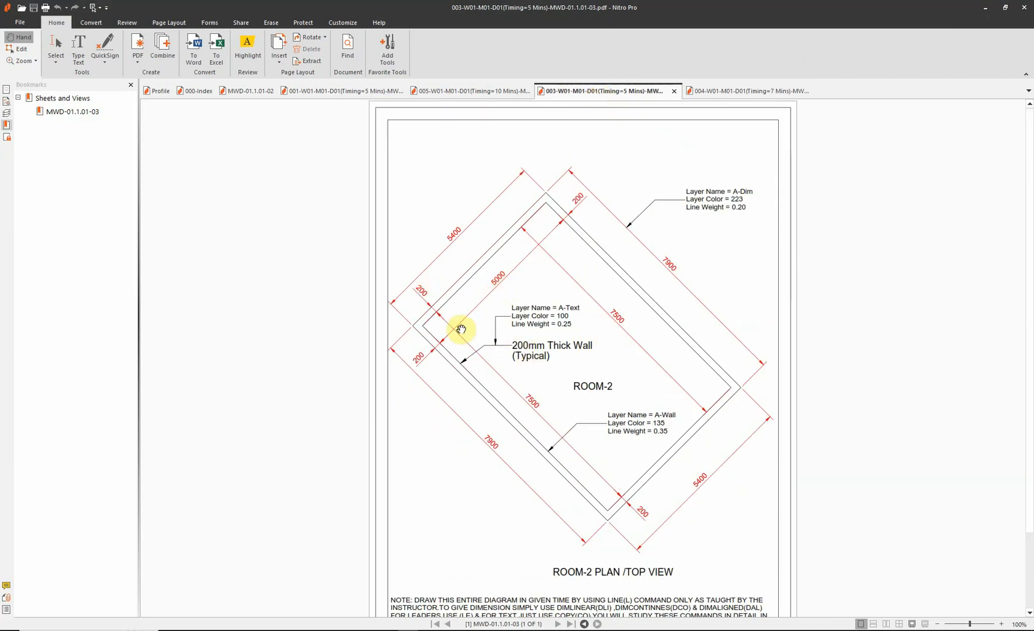
pyautogui.click(474, 92)
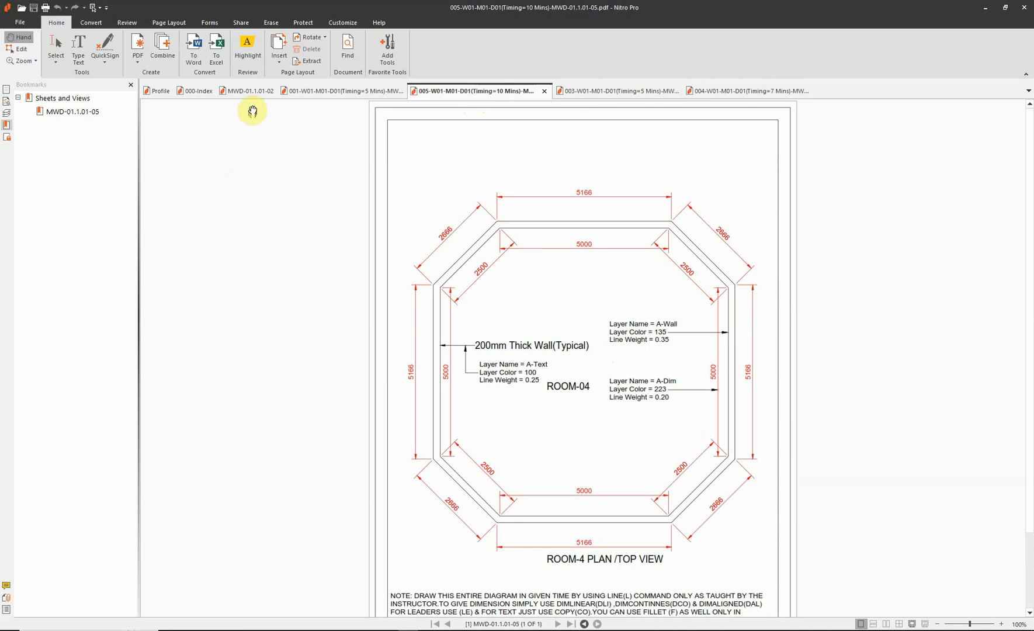
# - Look over the Level 1 topics and timings in the 000-Index syllabus PDF
pyautogui.click(411, 630)
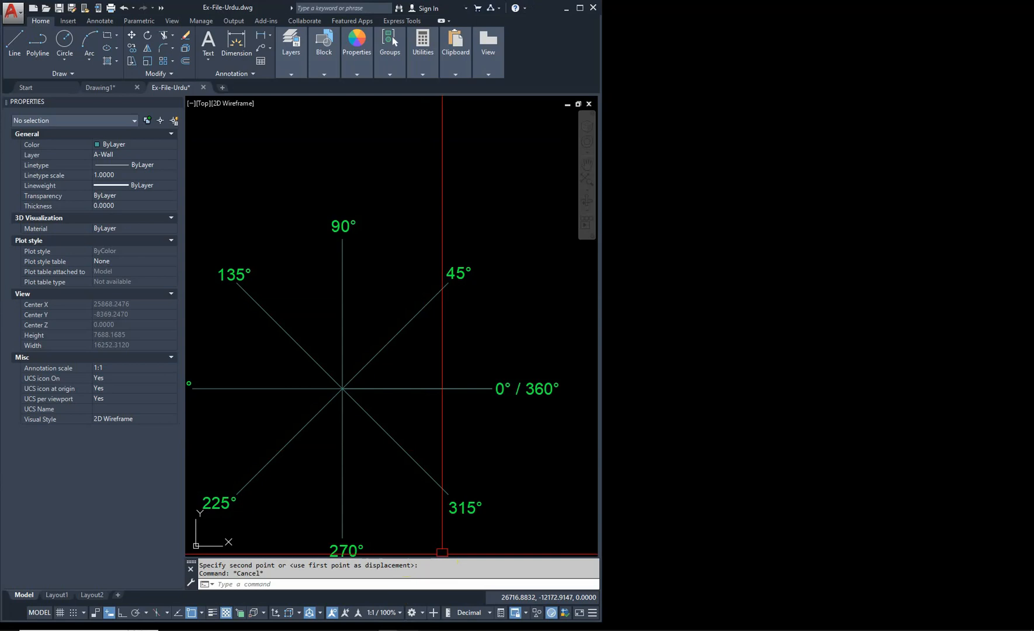
pyautogui.click(409, 630)
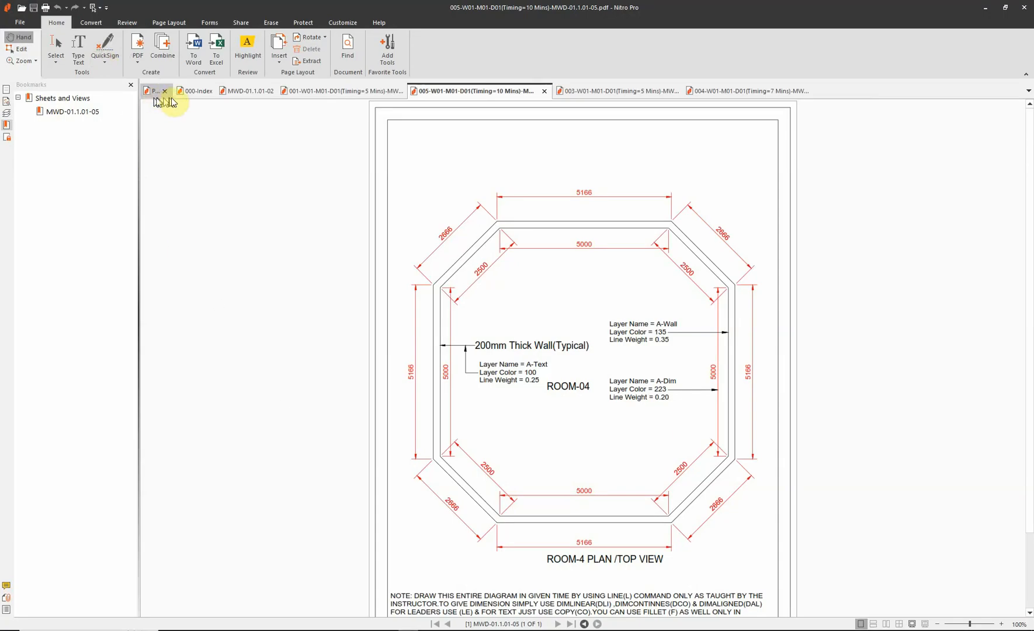
pyautogui.click(196, 91)
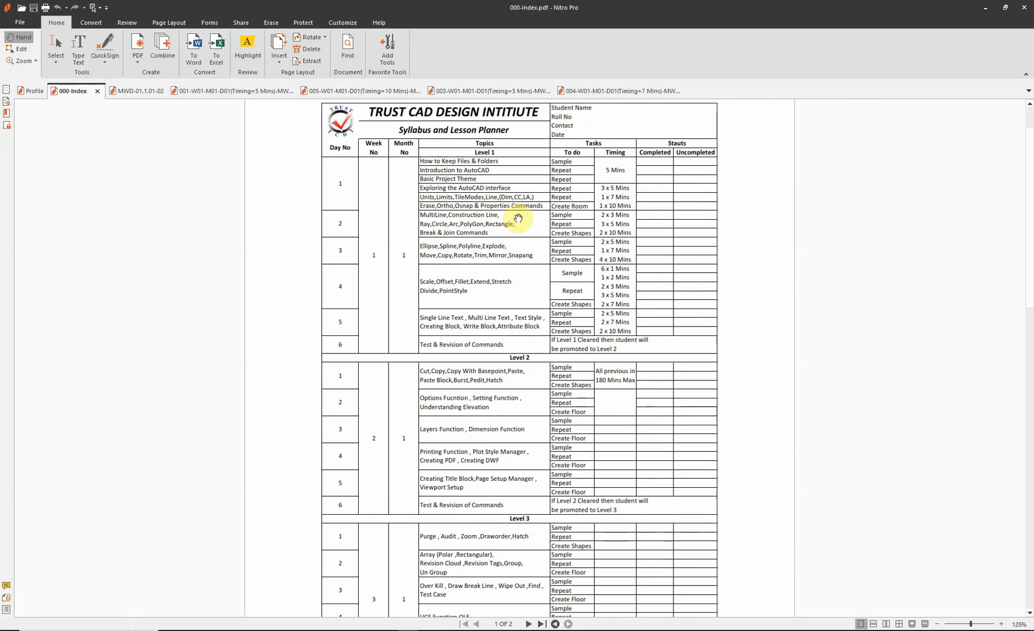
pyautogui.moveTo(458, 228); pyautogui.dragTo(466, 256)
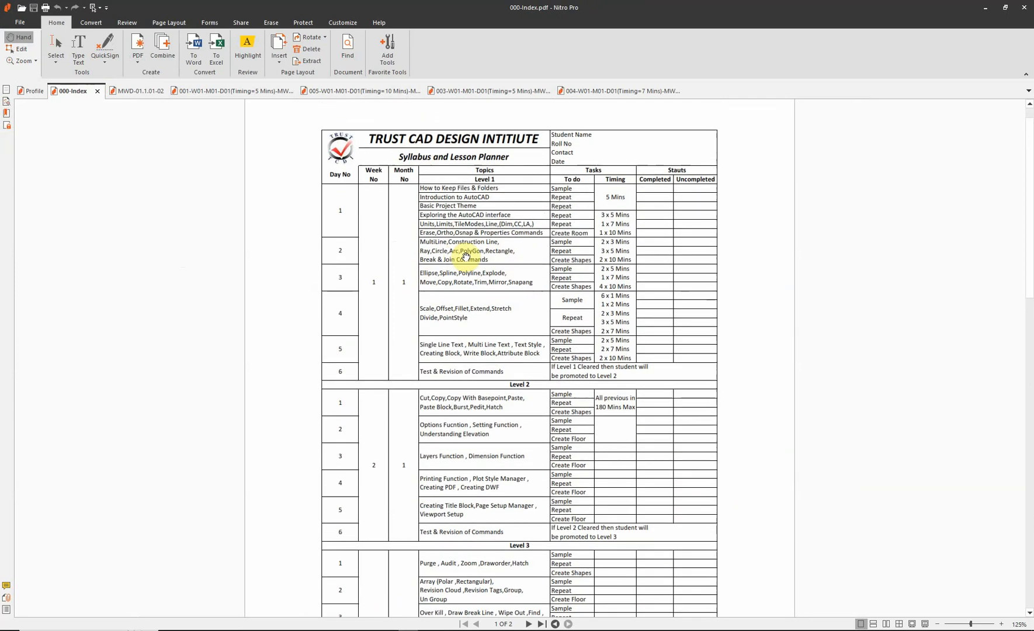